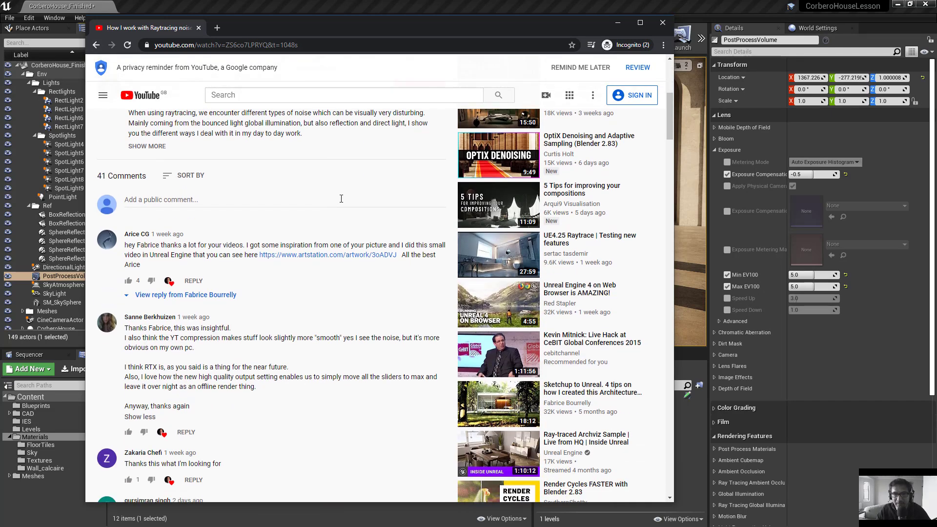
Widen the browser window on both sides and bring the raytracing noise video's comments into view.
scroll(348, 202, "up", 1)
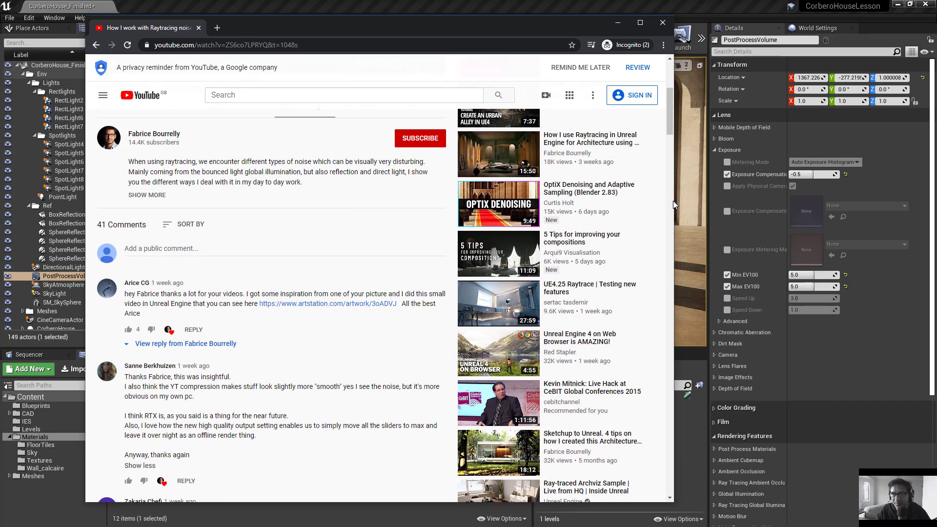
left_click_drag(675, 201, 870, 201)
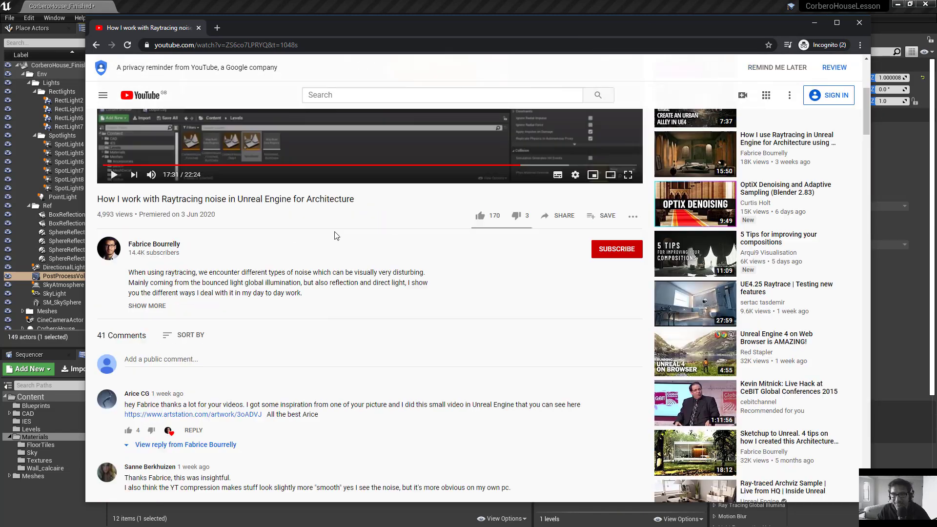
scroll(361, 251, "down", 4)
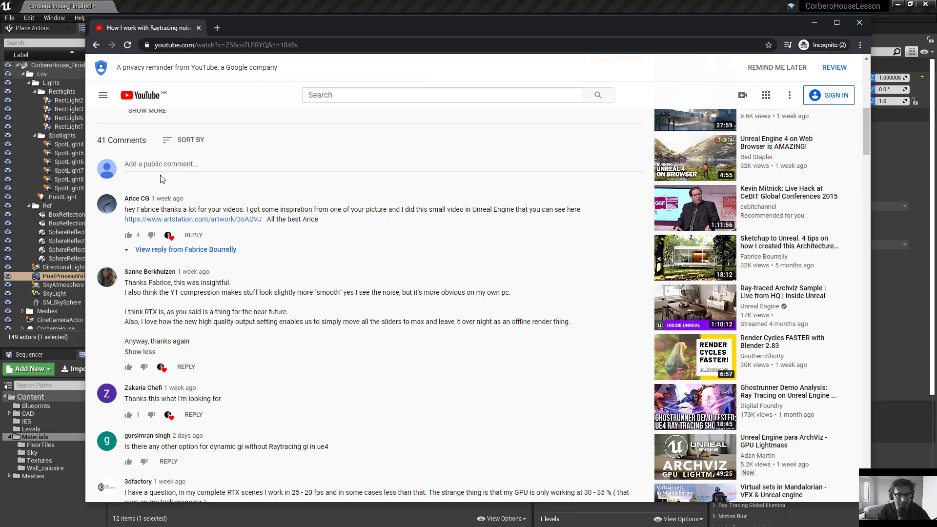
left_click_drag(86, 20, 66, 21)
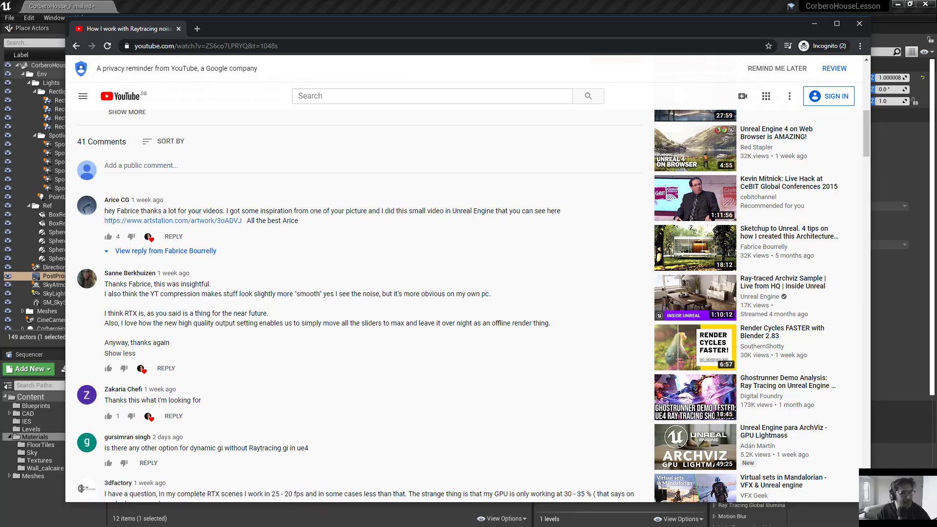
Bring the ArtStation page "From Octane to Unreal Engine" into the browser window, look through its images and video, and move it back out.
left_click_drag(0, 76, 244, 28)
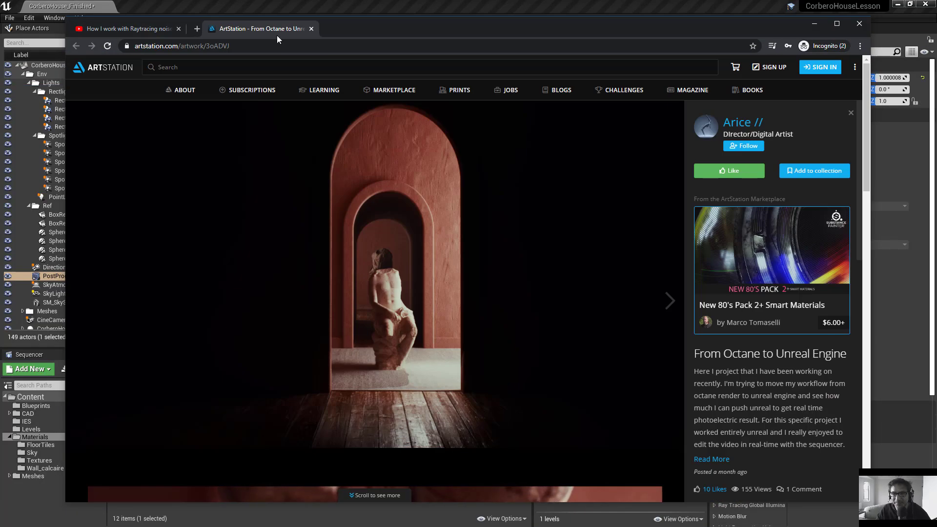
scroll(422, 239, "down", 8)
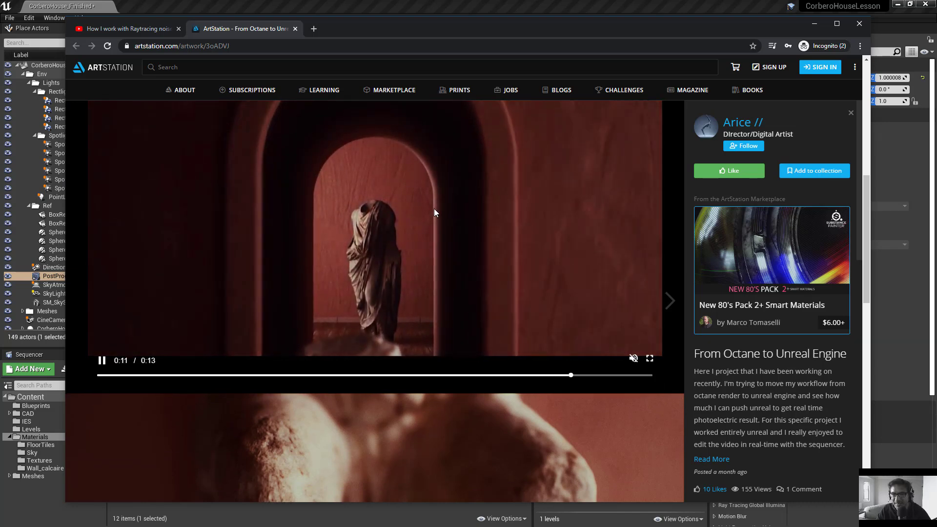
scroll(436, 206, "down", 8)
left_click(154, 32)
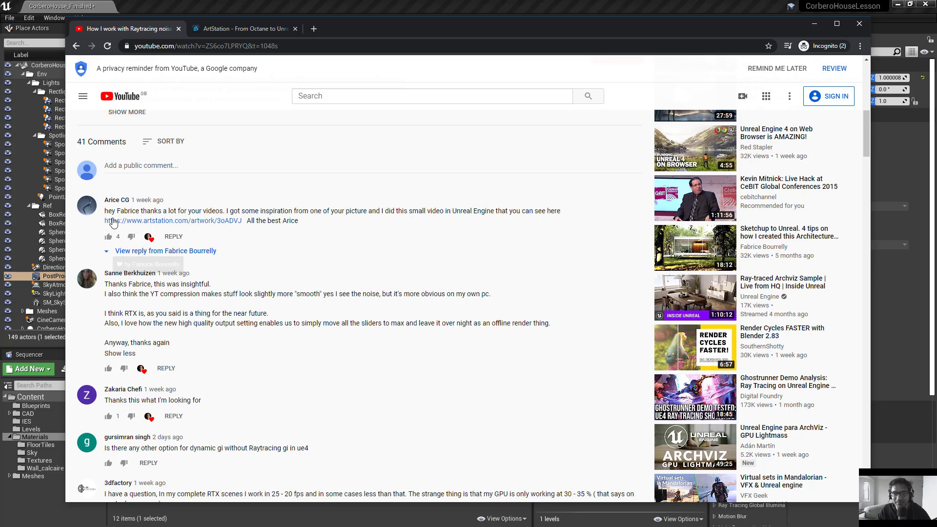
left_click(254, 29)
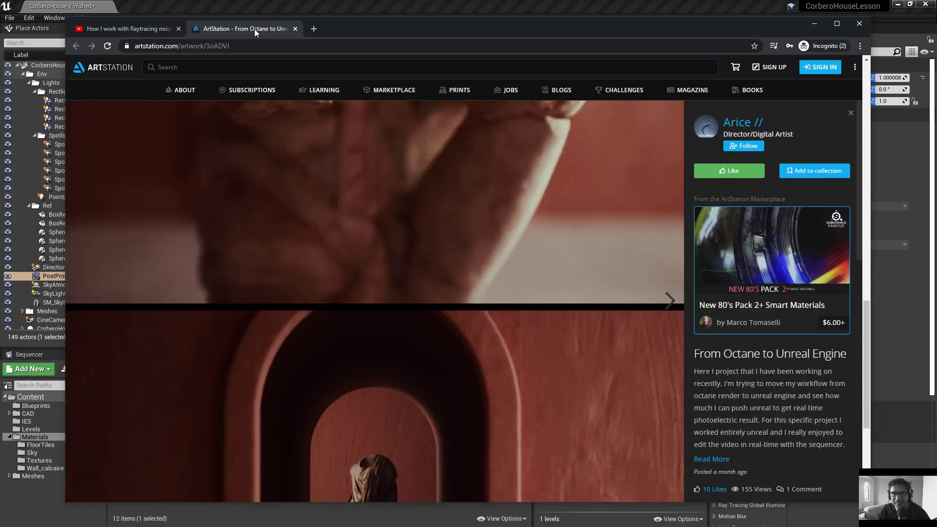
scroll(441, 238, "down", 5)
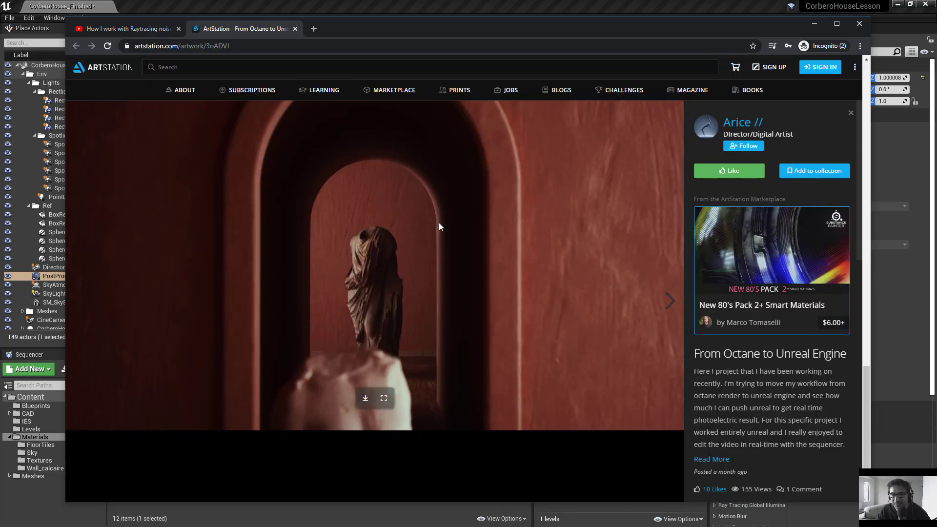
scroll(450, 238, "up", 7)
scroll(449, 234, "up", 6)
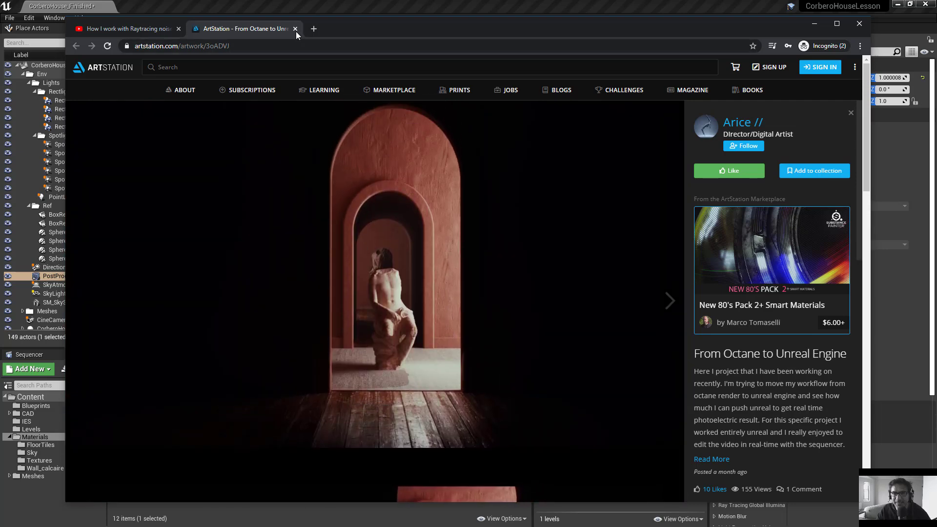
left_click_drag(248, 28, 0, 129)
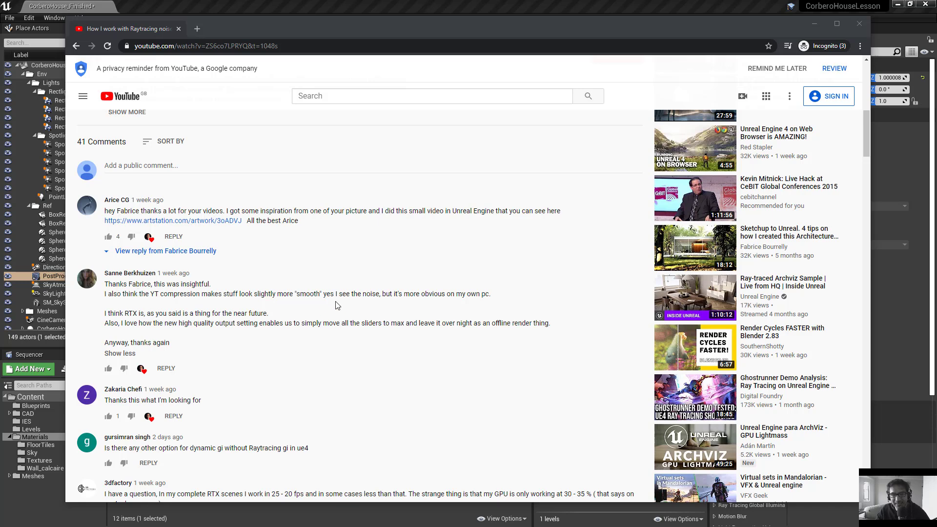
Read the comments about YouTube compression smoothing the noise, dynamic GI without raytracing, and low frame rates in RTX scenes.
left_click_drag(350, 288, 351, 294)
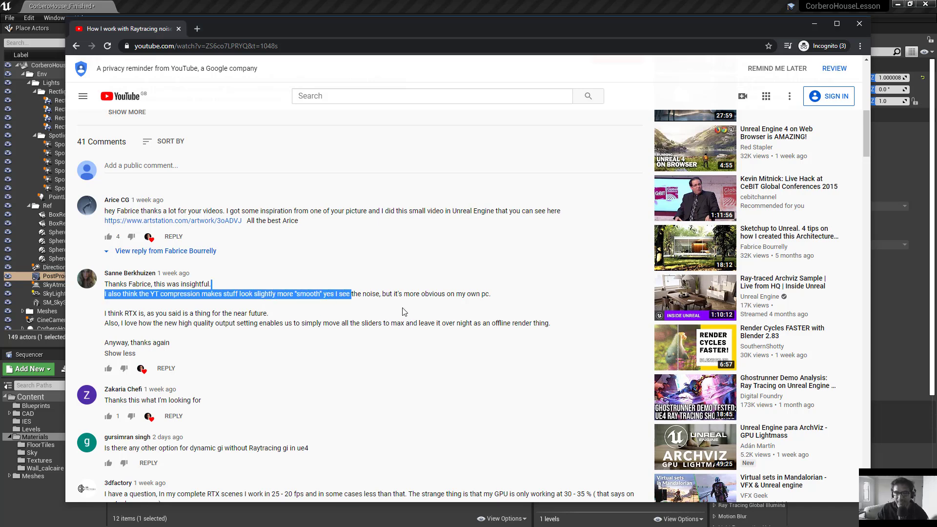
left_click(201, 300)
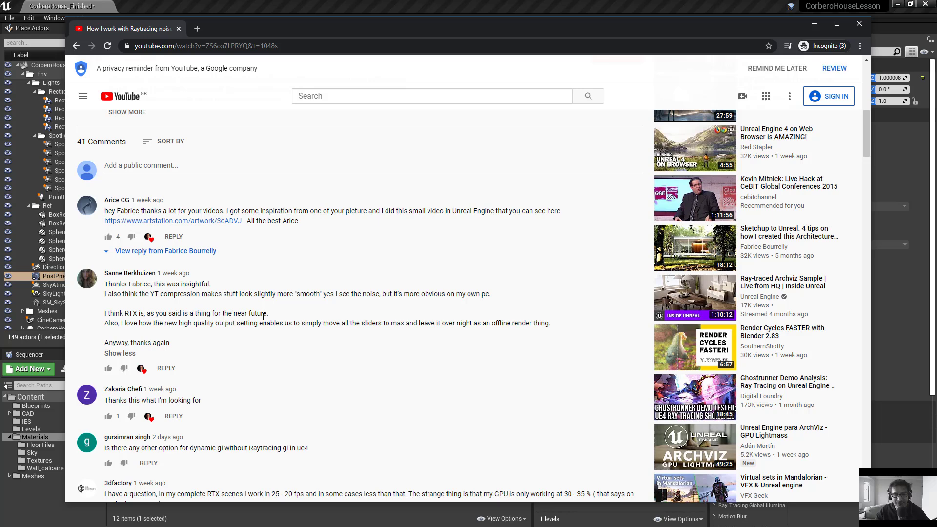
scroll(357, 361, "down", 2)
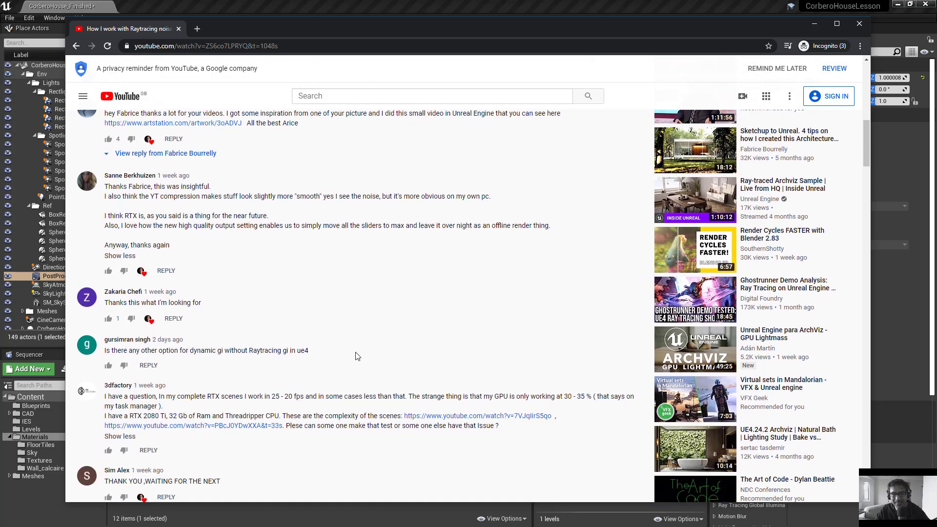
scroll(358, 351, "down", 3)
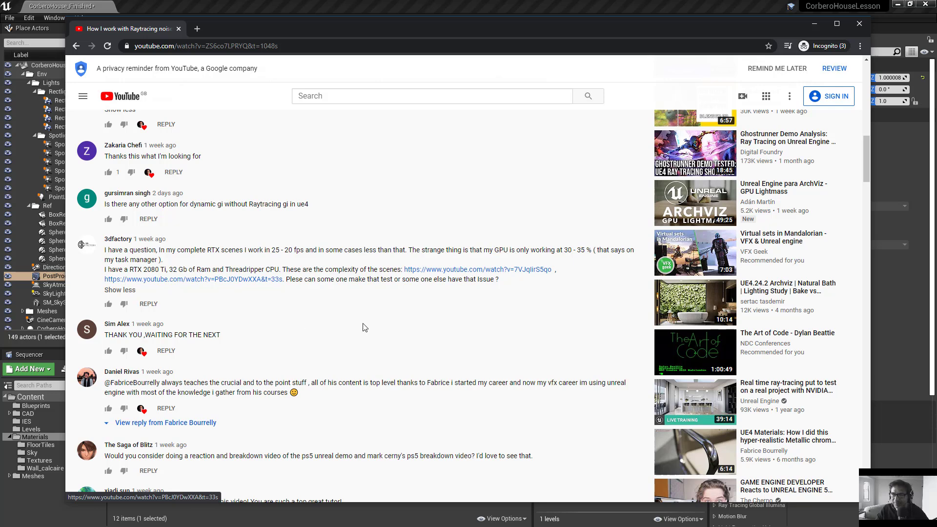
left_click_drag(294, 251, 270, 253)
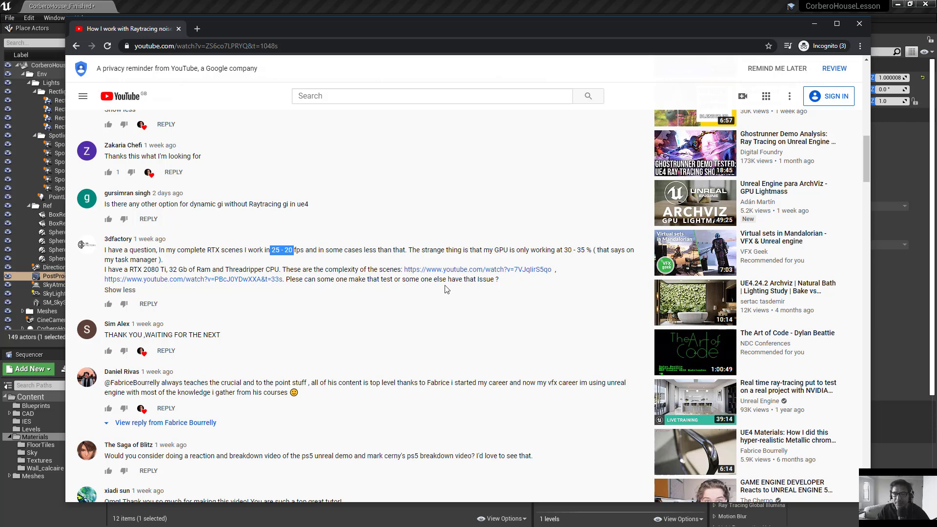
scroll(440, 305, "down", 1)
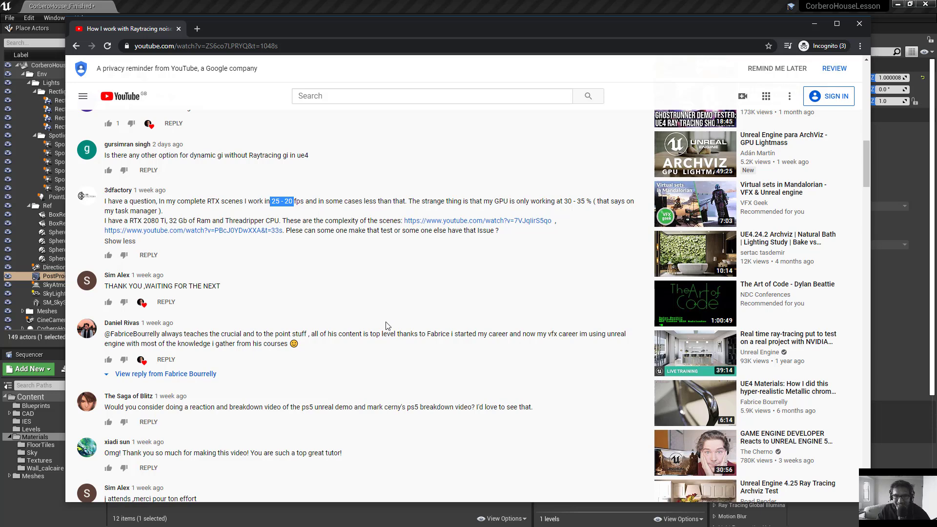
Read on through the comments to the PS5 Unreal demo breakdown request and the SkyLight settings question, highlighting the SkyLight question.
scroll(374, 300, "down", 3)
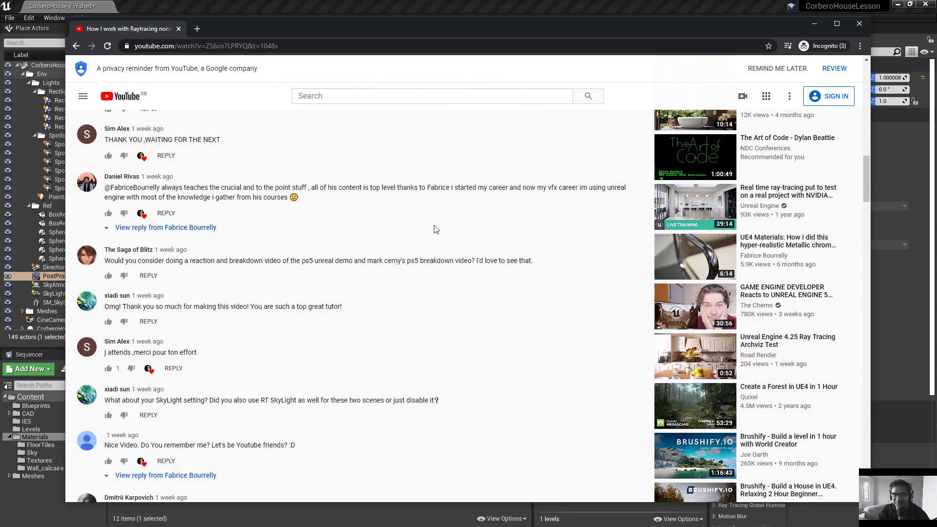
left_click_drag(559, 186, 543, 187)
left_click(382, 240)
left_click_drag(200, 261, 298, 265)
left_click(365, 260)
scroll(431, 306, "down", 2)
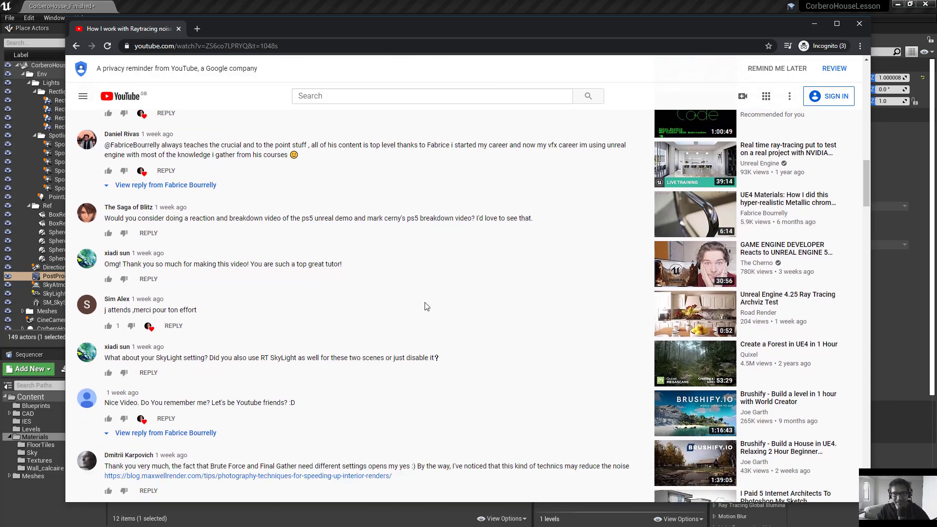
scroll(315, 324, "down", 2)
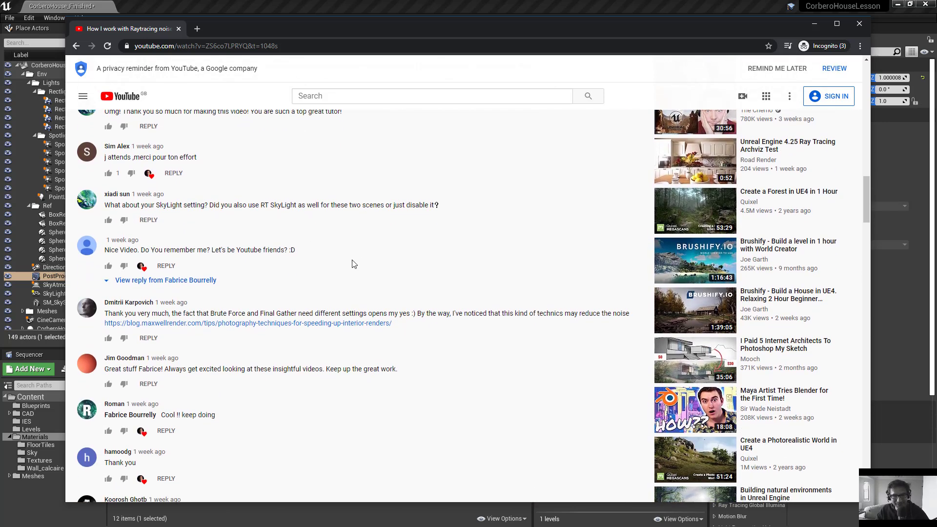
left_click_drag(157, 206, 300, 215)
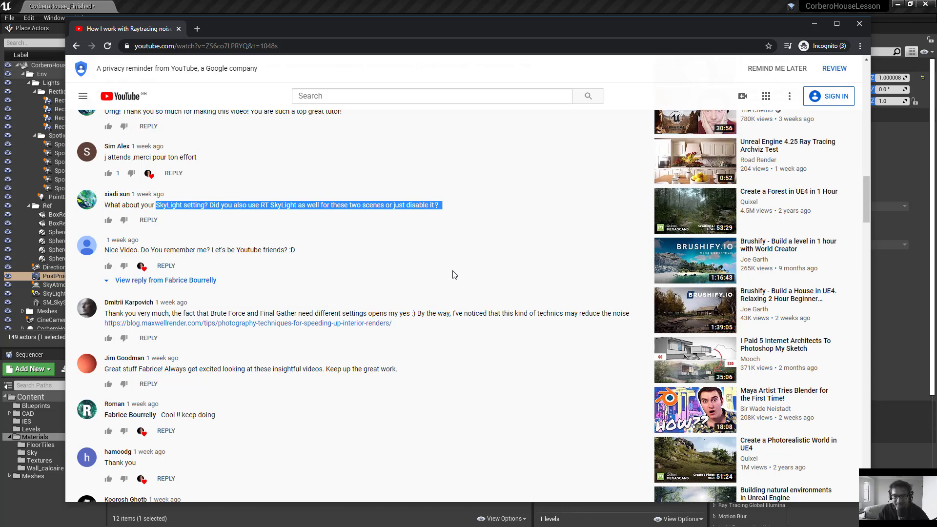
Review the remaining comments about computer hardware, render crashes, raytraced sky light, frame rate limiting and clean movie rendering.
scroll(453, 276, "down", 5)
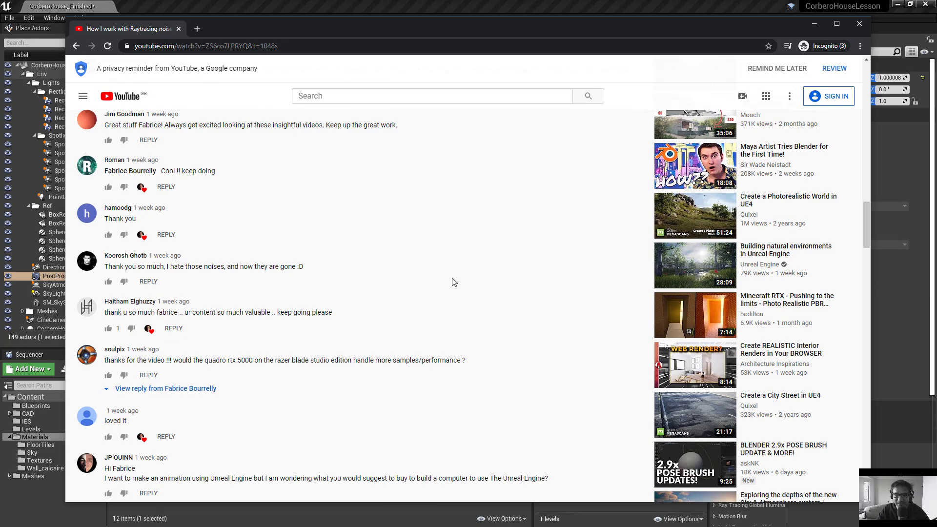
scroll(454, 282, "down", 2)
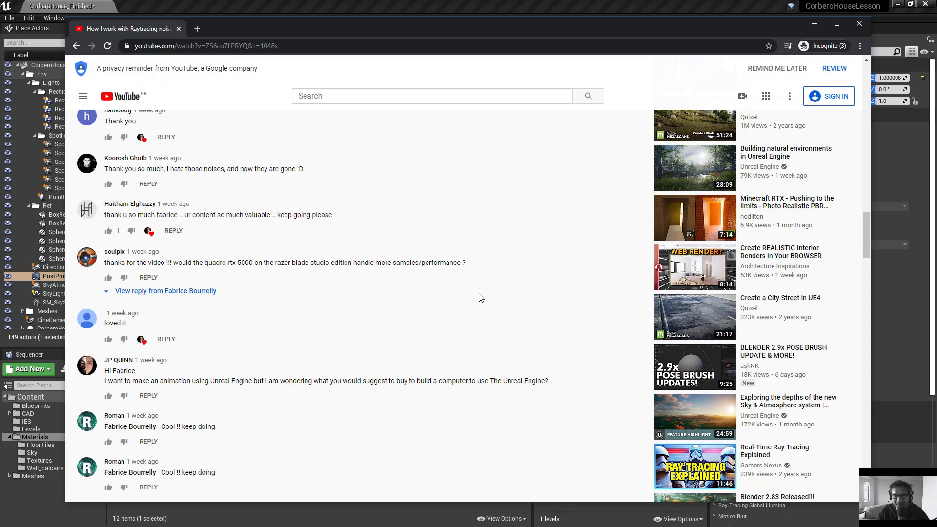
scroll(558, 280, "down", 2)
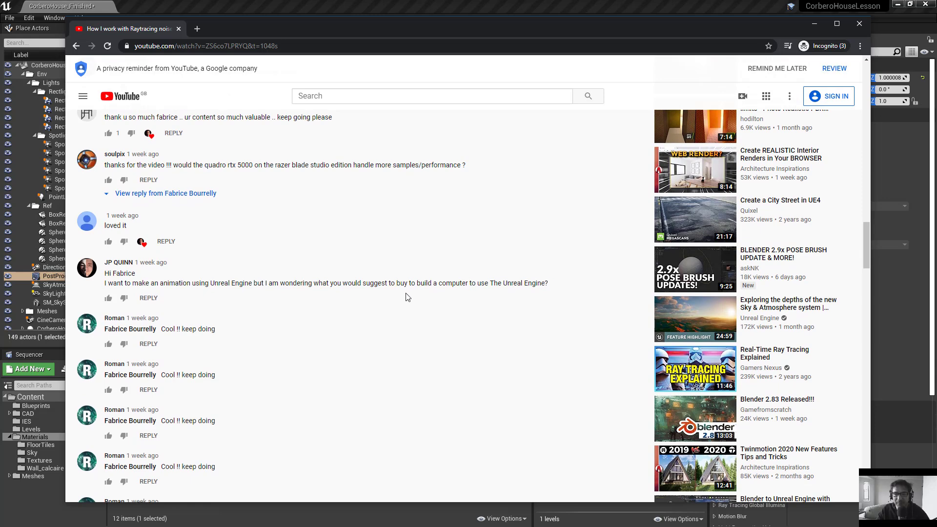
scroll(390, 351, "down", 3)
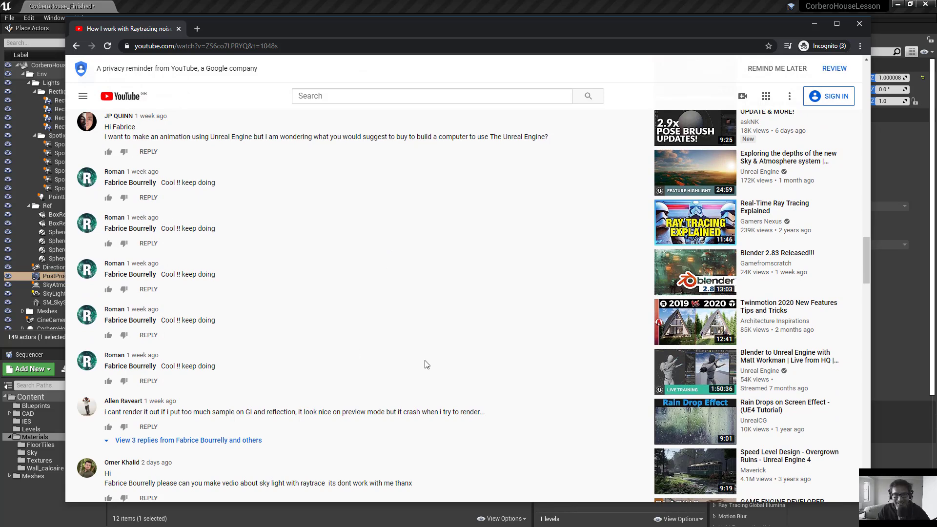
scroll(437, 312, "down", 2)
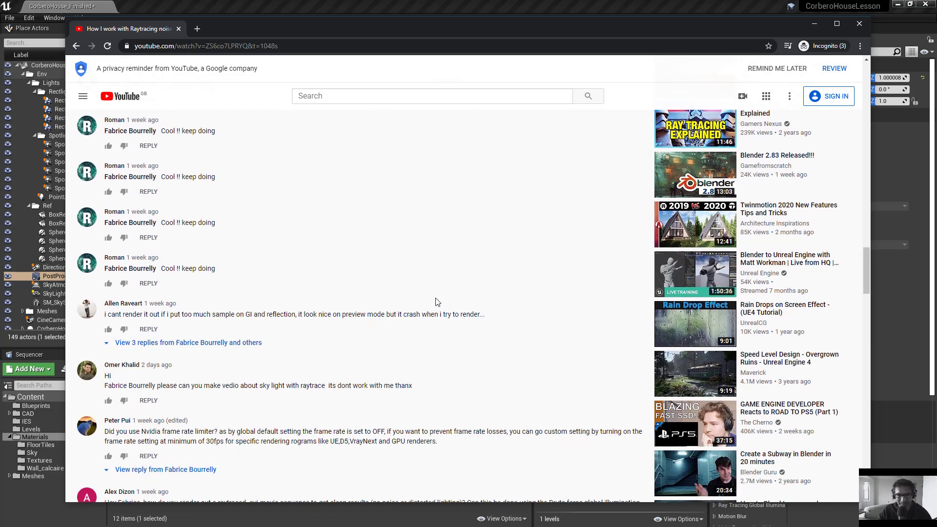
scroll(428, 279, "down", 2)
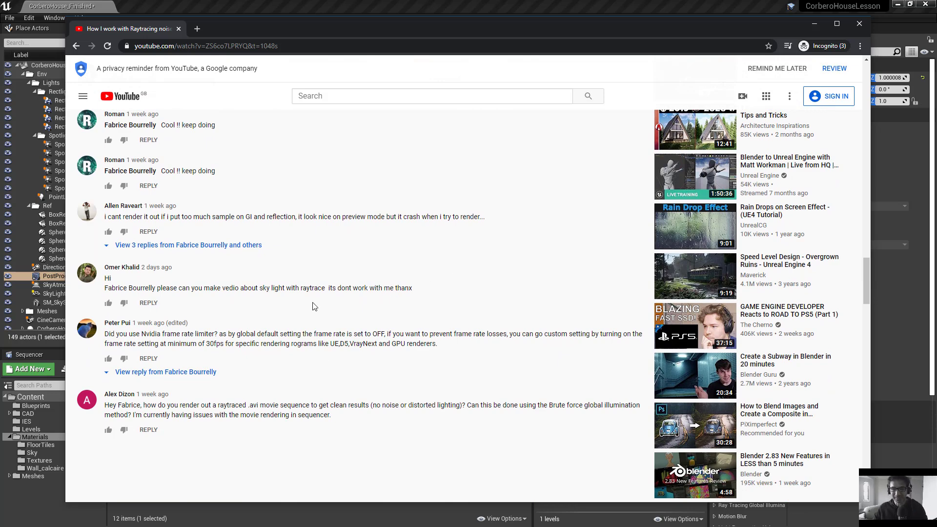
Minimize the browser to return to Unreal Editor and enlarge the level viewport by reducing the height of the Content Browser.
left_click(815, 25)
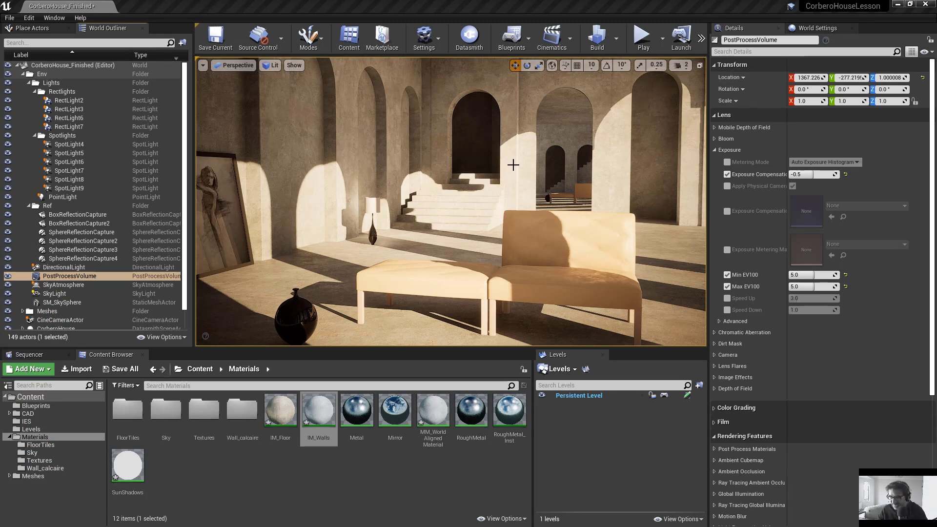
left_click_drag(509, 347, 509, 357)
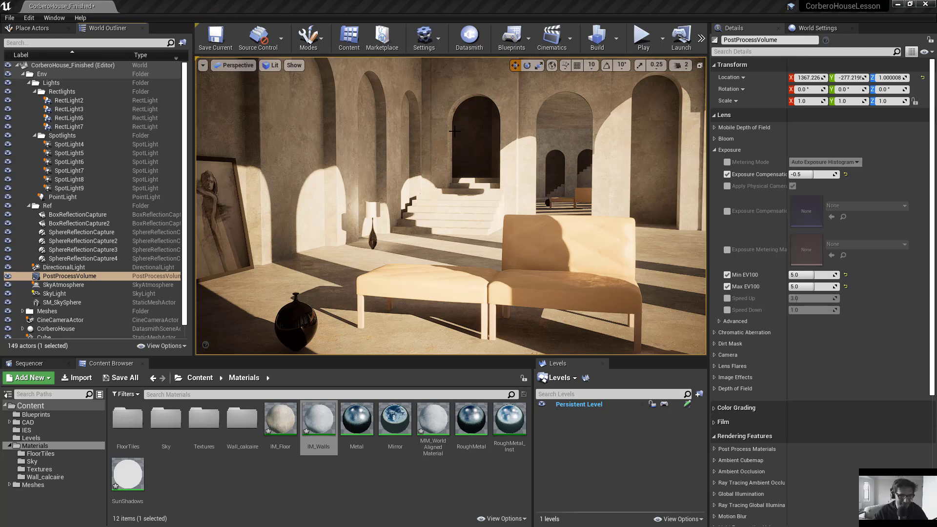
left_click_drag(518, 356, 517, 386)
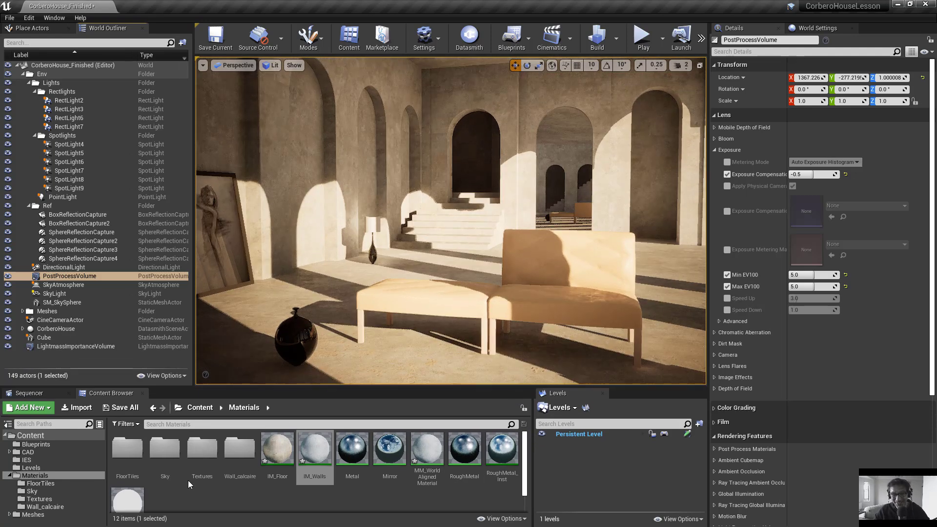
Preview a wider view of the arched interior in Path Tracing view mode and return the viewport to Lit.
right_click_drag(480, 275, 475, 253)
scroll(480, 274, "down", 5)
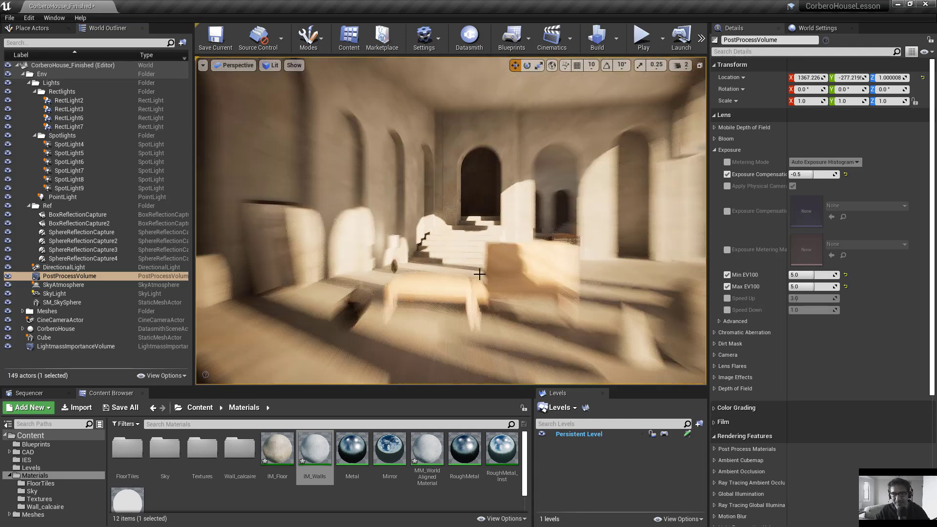
left_click(270, 66)
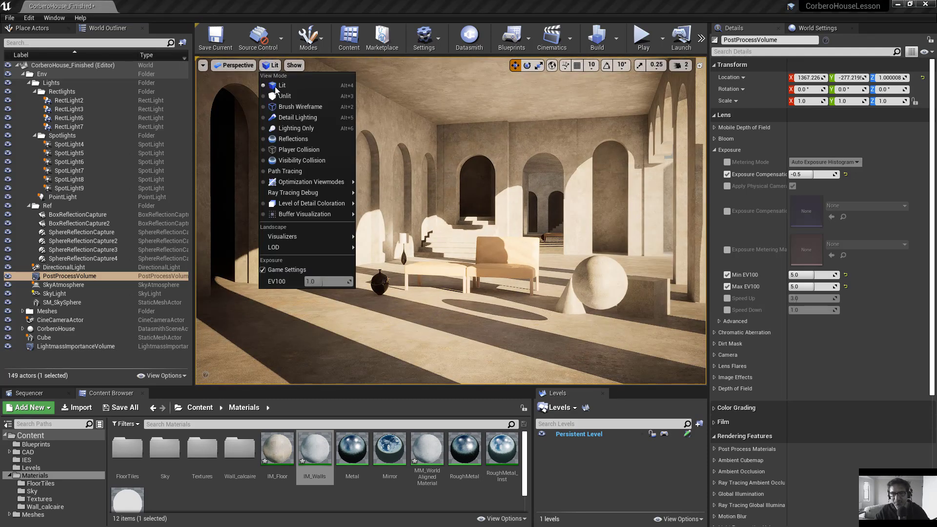
left_click(279, 171)
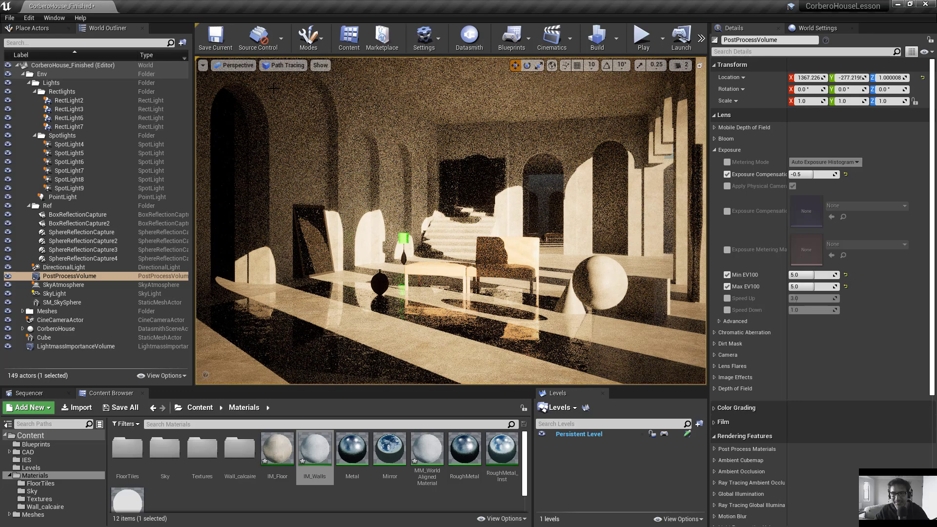
left_click(283, 65)
left_click(282, 86)
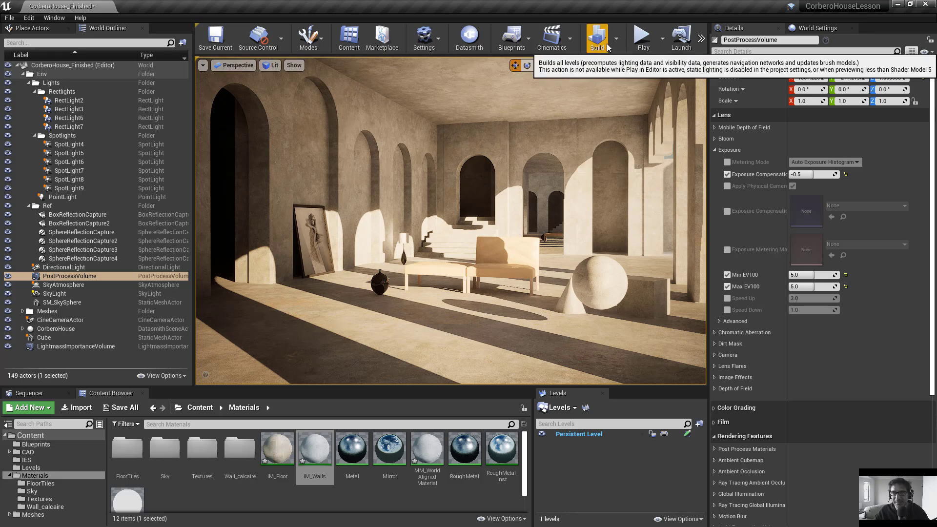
right_click_drag(523, 149, 535, 151)
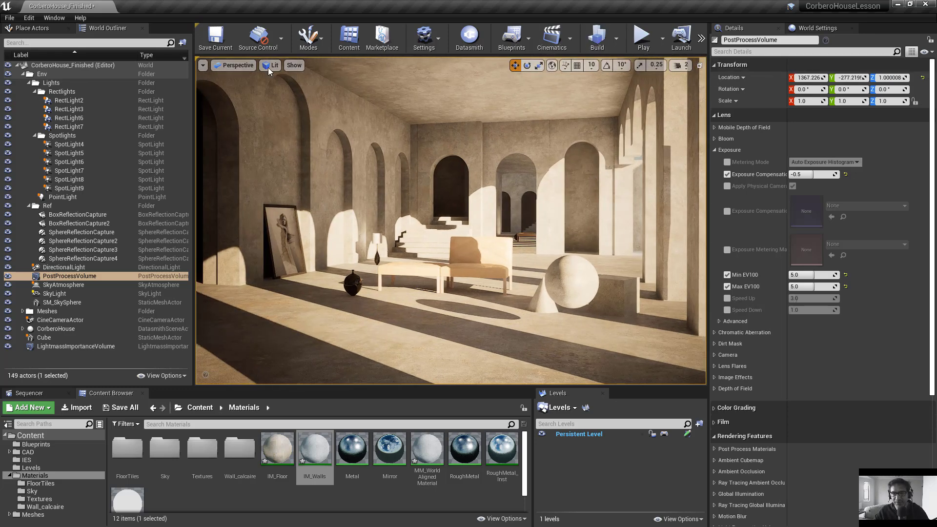
Display the scene in Lightmap Density view mode and select the KaareKlintSofa mesh.
left_click(269, 65)
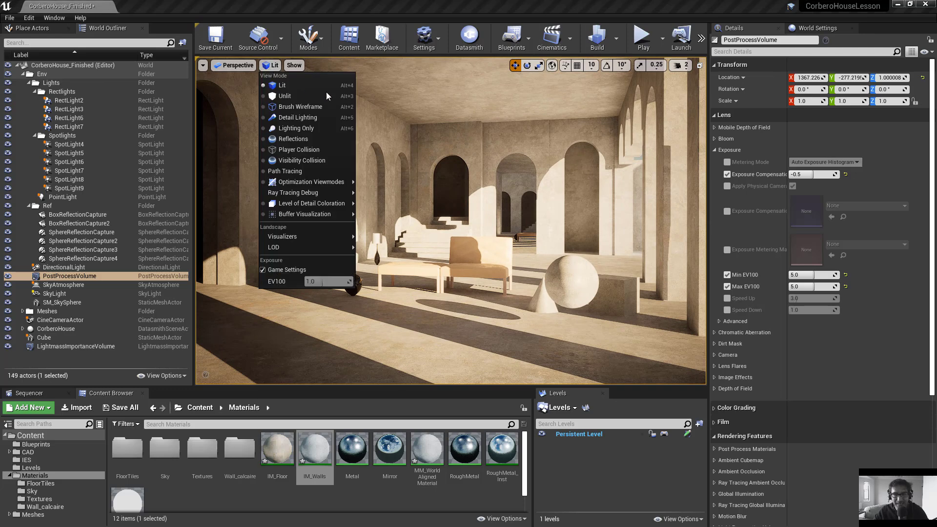
mouse_move(492, 154)
right_mouse_down()
mouse_move(517, 155)
mouse_move(481, 159)
mouse_move(491, 160)
right_mouse_up()
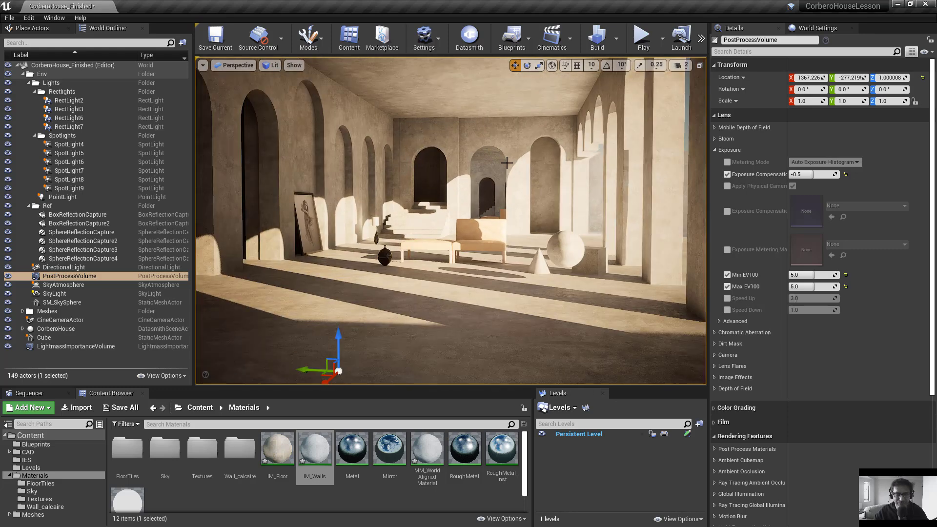
right_click_drag(579, 171, 601, 160)
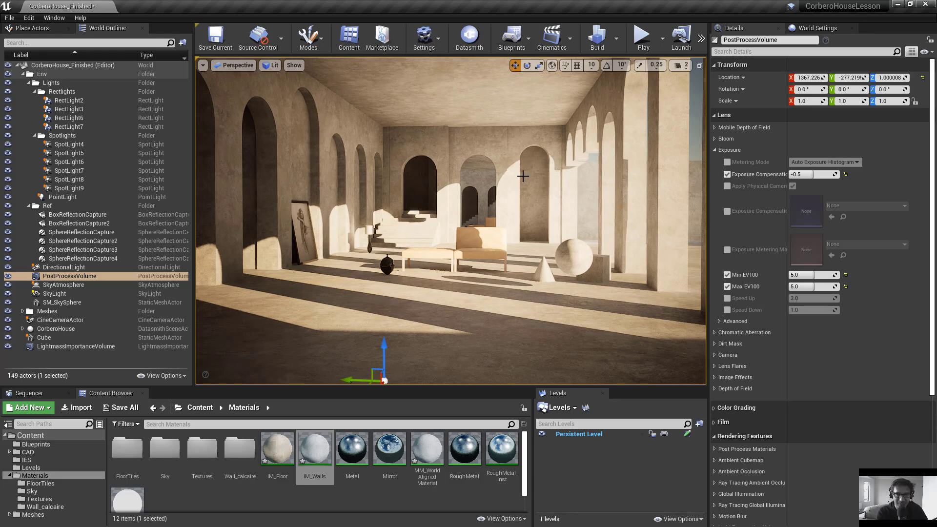
key("alt+0")
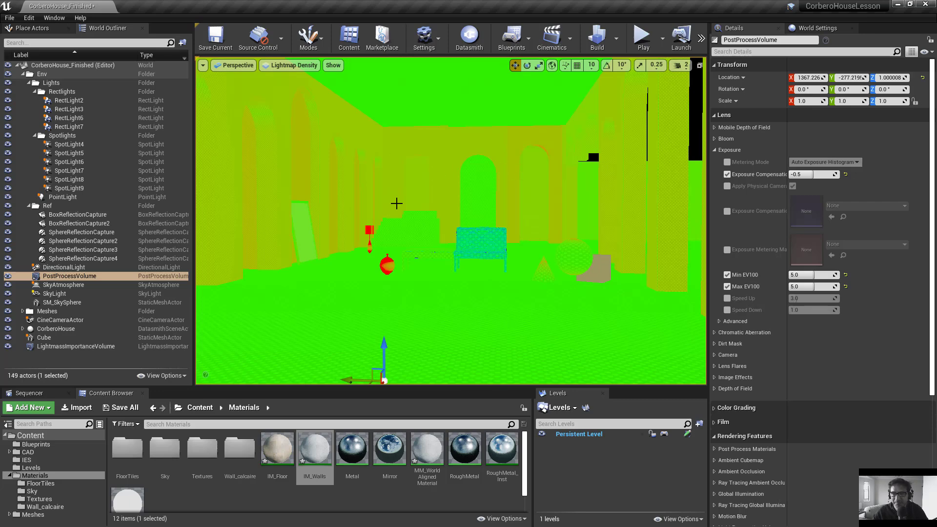
left_click(484, 245)
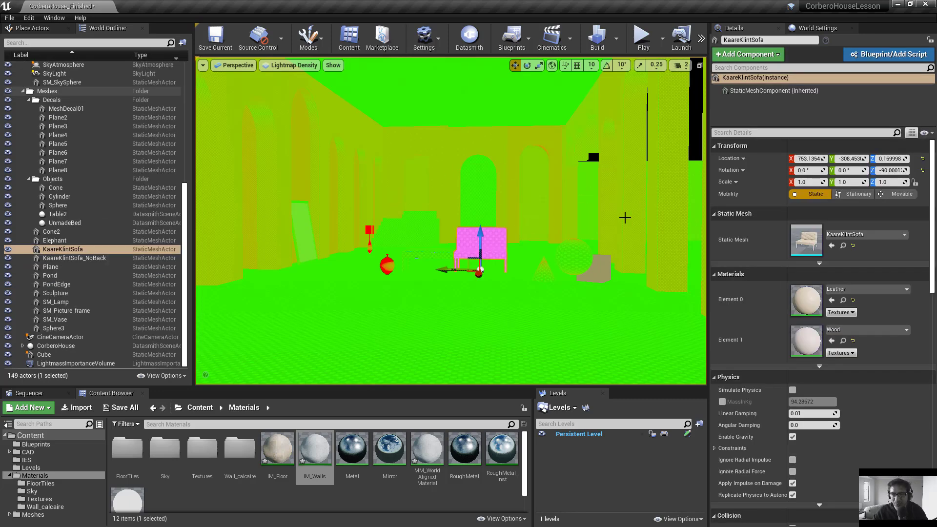
Examine the lightmap density grid on the KaareKlintSofa up close and against the surrounding room.
left_click_drag(564, 237, 588, 241, "alt")
right_click_drag(588, 241, 567, 192)
key("q")
scroll(573, 237, "up", 8)
key("e")
key("a")
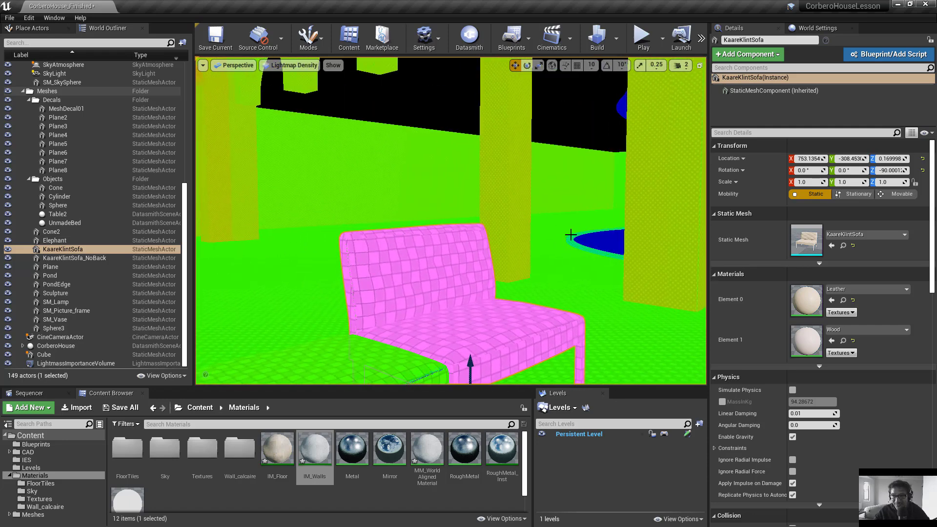
left_click(285, 69)
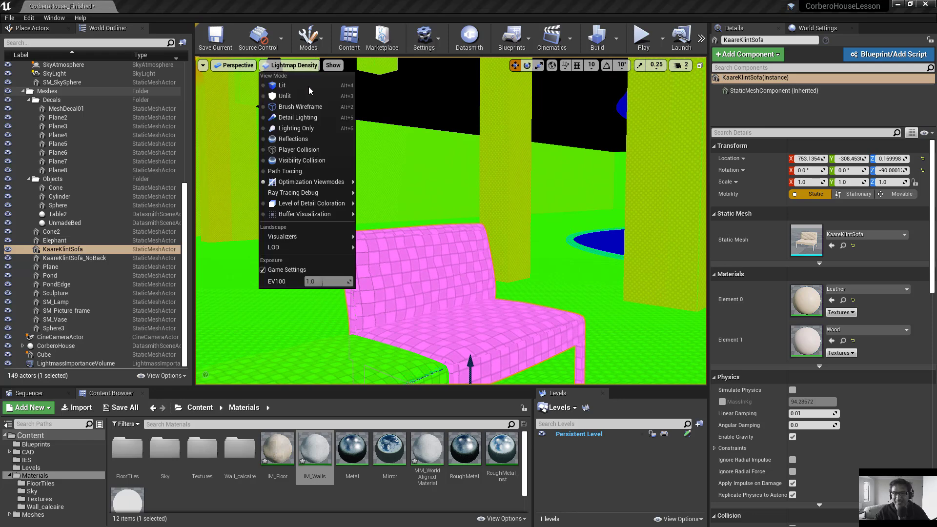
right_click_drag(500, 158, 553, 173)
left_click_drag(547, 206, 542, 224, "alt")
mouse_move(542, 225)
right_mouse_down("alt")
mouse_move(497, 229)
mouse_move(509, 201)
mouse_move(532, 213)
right_mouse_up("alt")
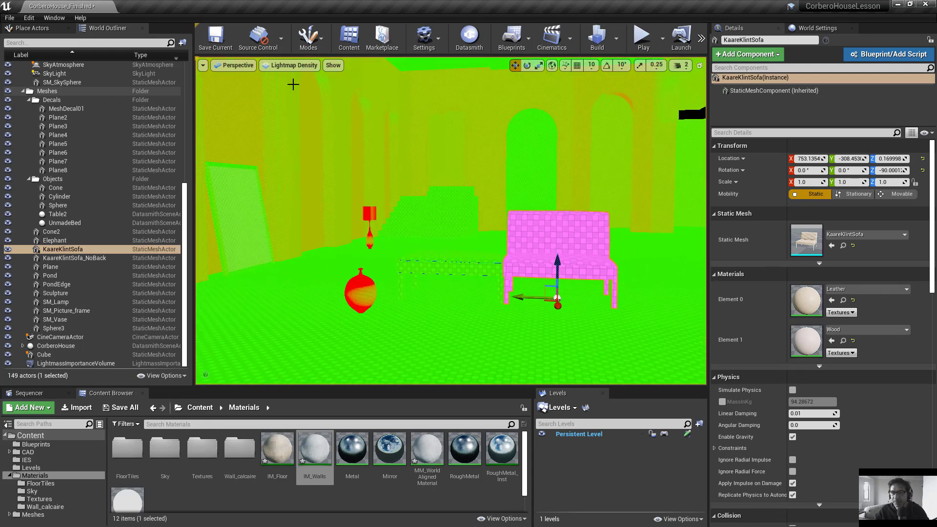
Switch the viewport to Lighting Only view mode and hide the DirectionalLight.
left_click(285, 65)
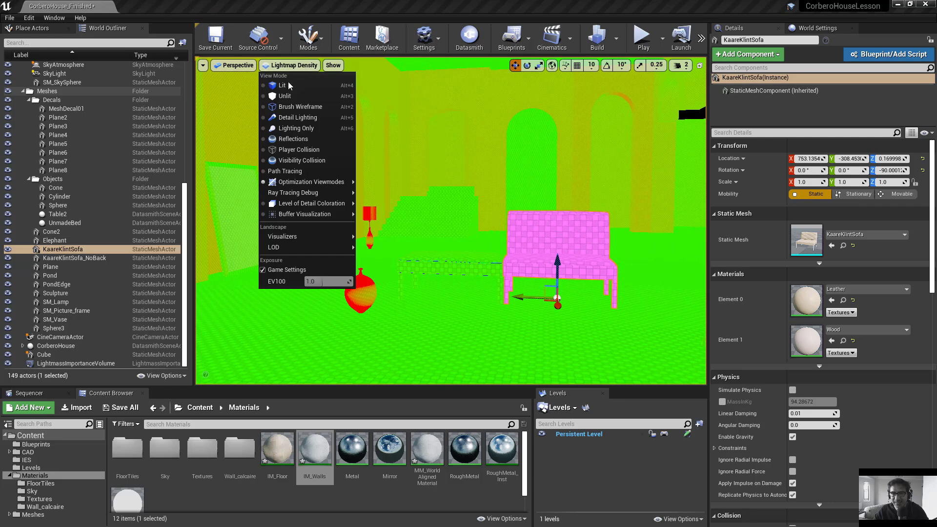
left_click(295, 128)
right_click_drag(322, 161, 332, 156)
left_click_drag(184, 194, 186, 69)
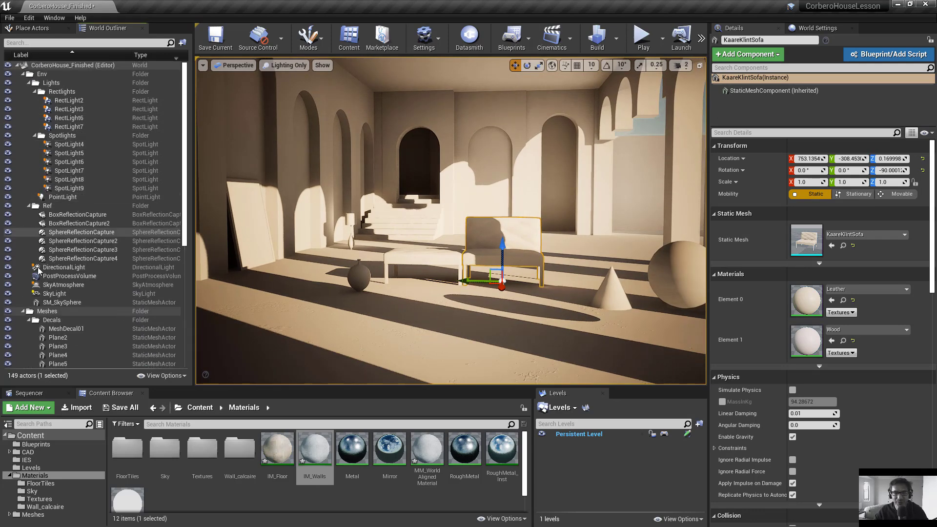
left_click(9, 267)
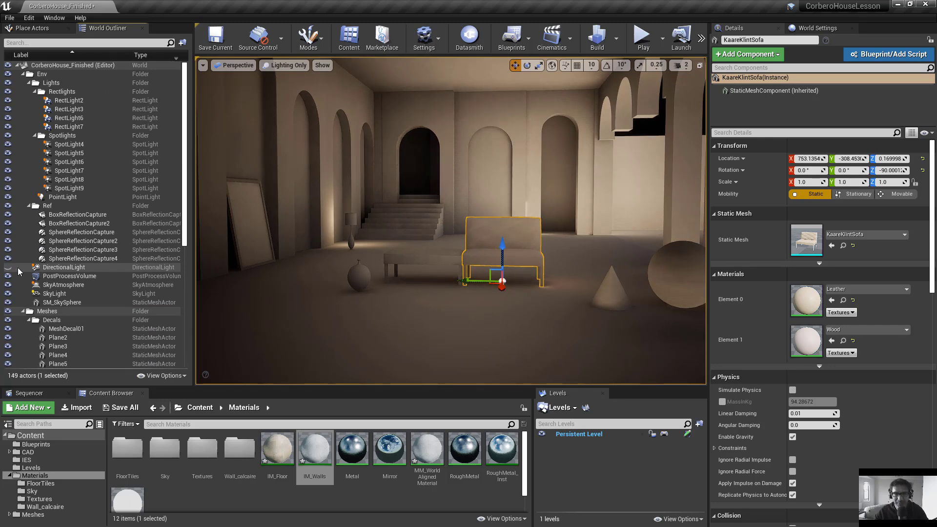
Turn off Affects World for both the SkyLight and the DirectionalLight.
left_click(54, 294)
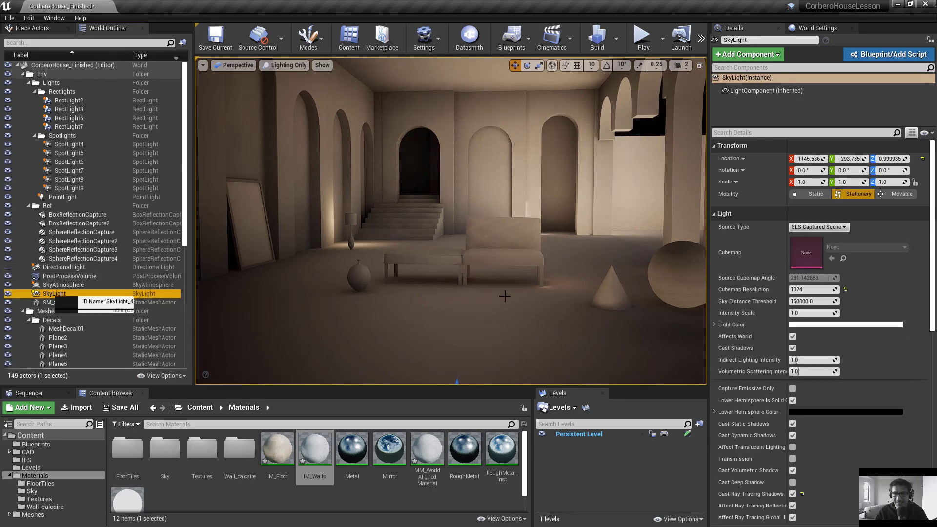
left_click(795, 337)
right_click_drag(587, 316, 522, 316)
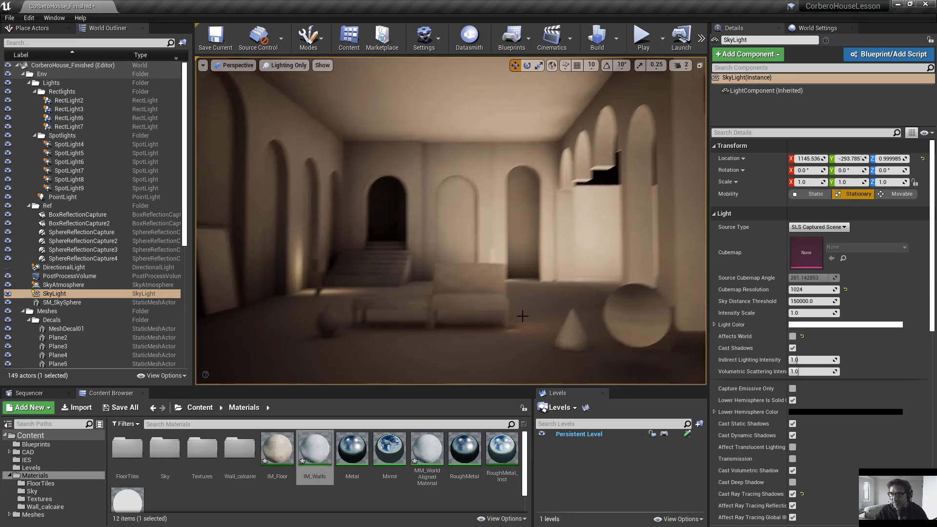
left_click(56, 293)
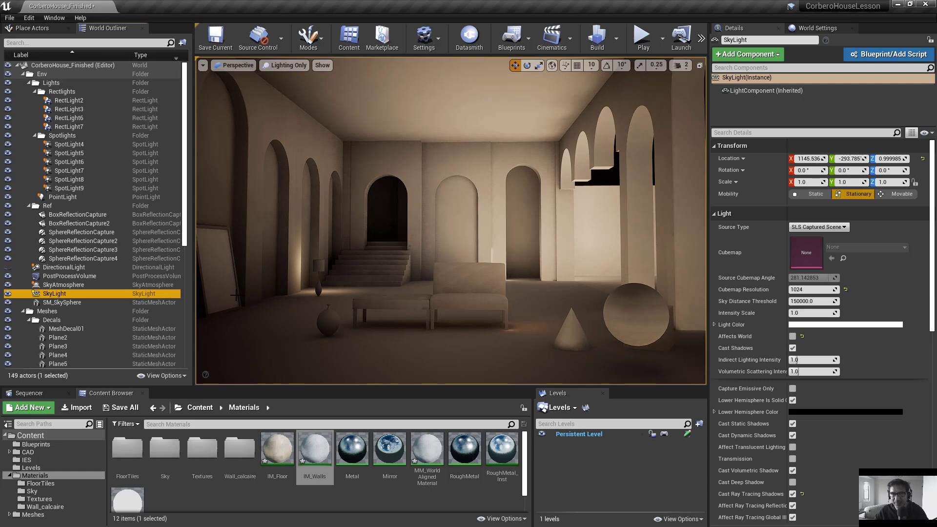
left_click(161, 267)
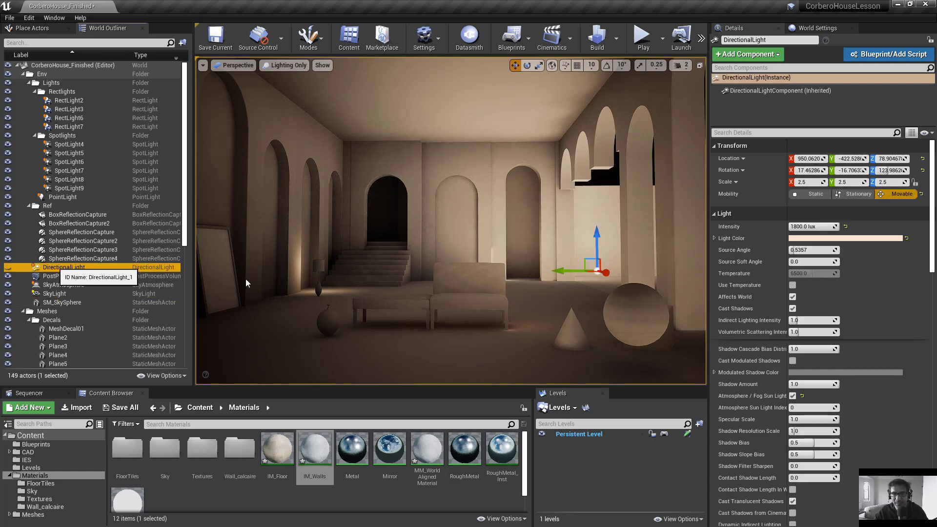
left_click(792, 297)
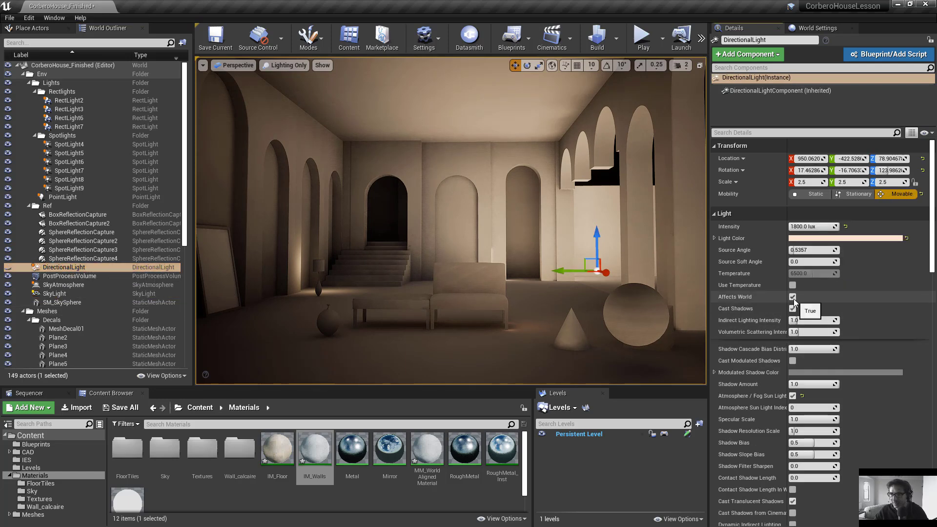
mouse_move(546, 287)
right_mouse_down()
mouse_move(562, 298)
mouse_move(542, 294)
right_mouse_up()
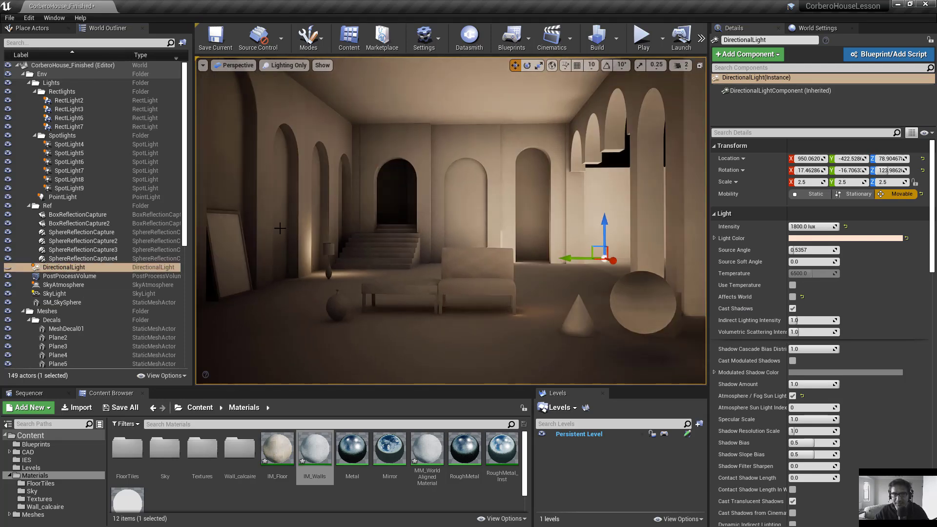
Hide everything in the Lights folder and compare the interior in Lit and Lighting Only view modes.
left_click(8, 83)
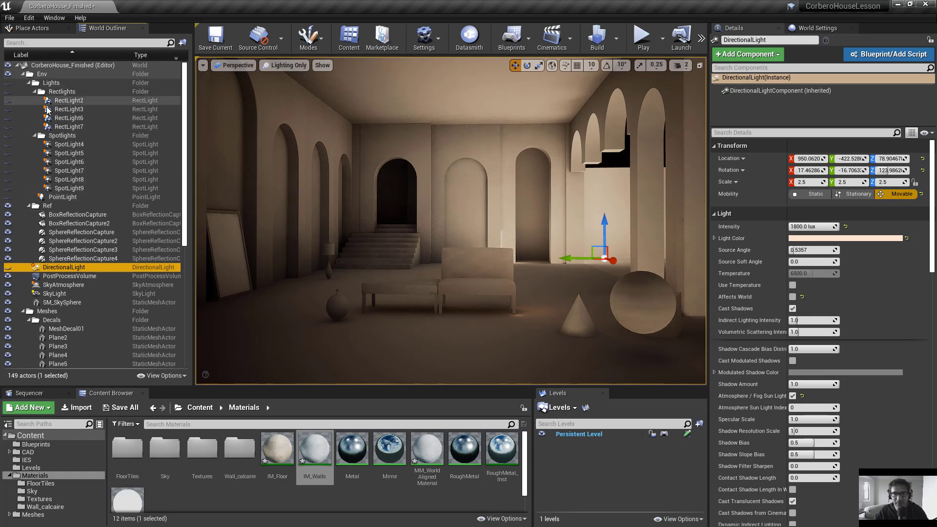
right_click_drag(487, 250, 476, 244)
left_click(285, 69)
left_click(289, 85)
right_click_drag(313, 112, 345, 109)
left_click(270, 65)
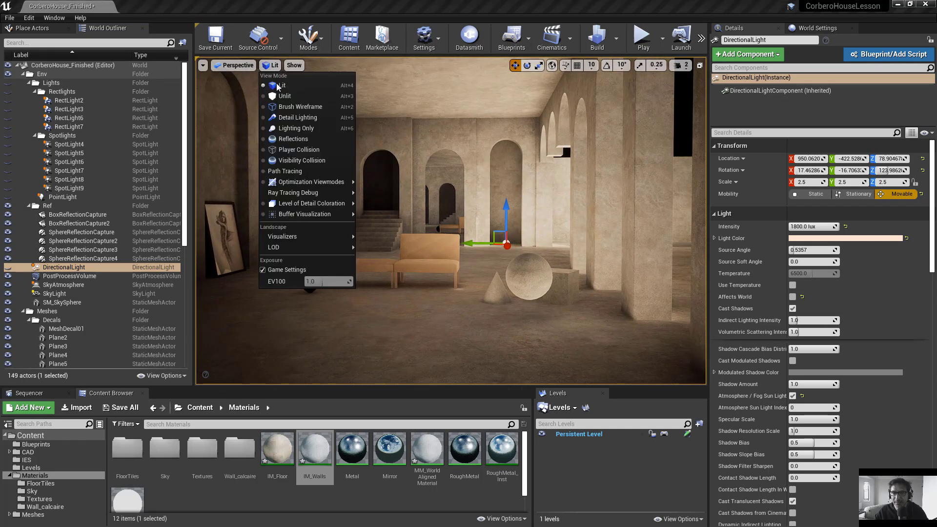
left_click(291, 127)
right_click_drag(521, 193, 552, 197)
right_click_drag(389, 165, 409, 167)
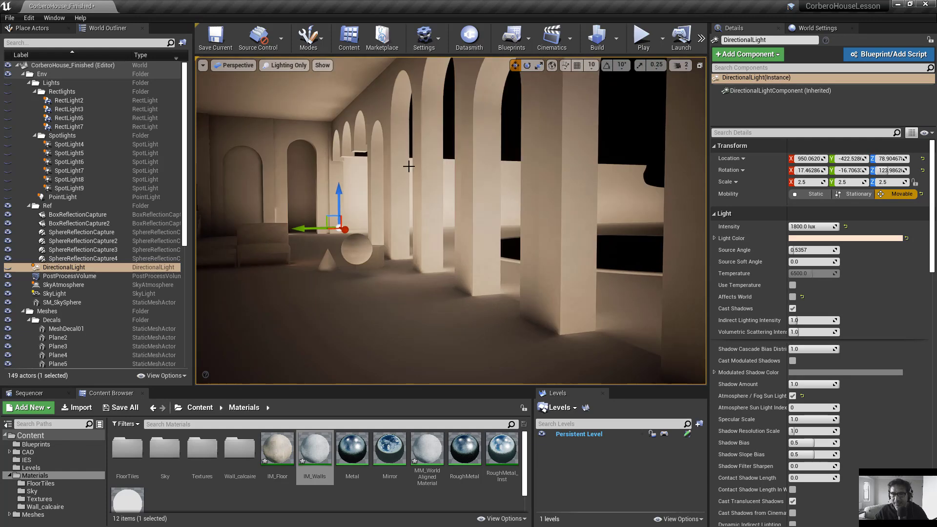
Set the viewport's field of view to about 73.8 and frame the whole arcade interior.
left_click(203, 65)
mouse_move(229, 131)
left_click_drag(274, 143, 279, 144)
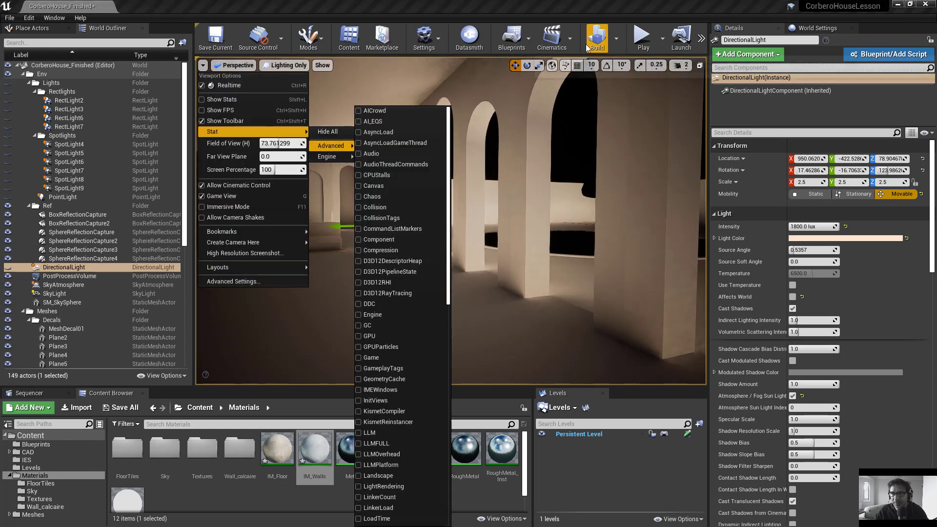
right_click_drag(627, 150, 596, 150)
right_click_drag(634, 183, 622, 183)
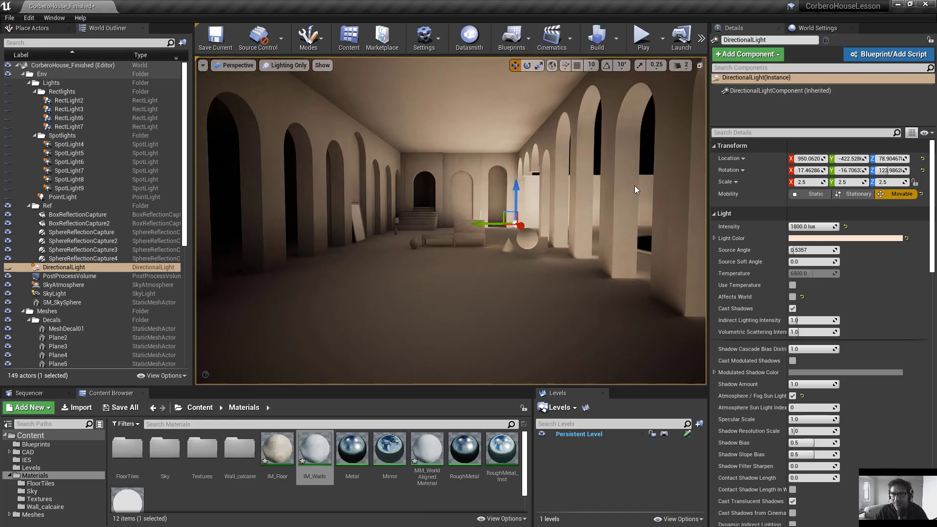
Select Arch_Large01, try moving it along X to about 1030.8, and undo the move.
left_click(610, 204)
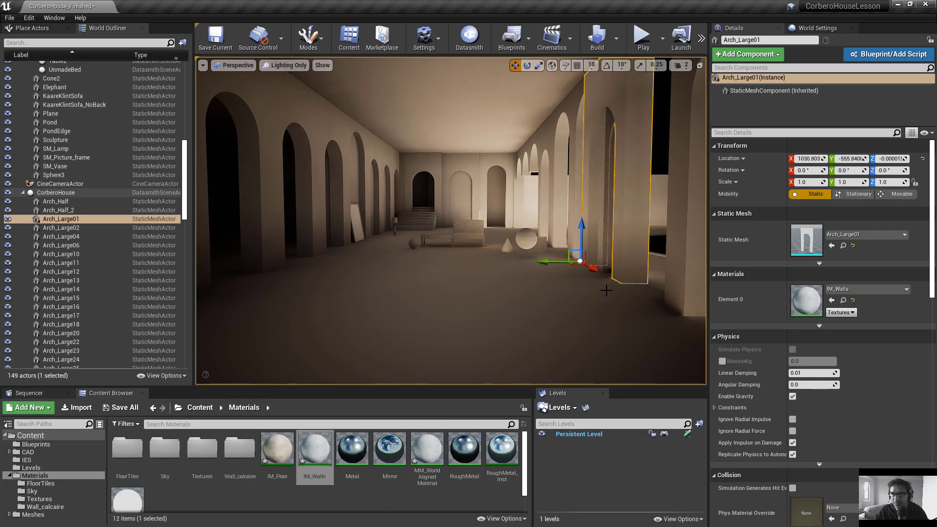
key("ctrl+z")
mouse_move(550, 312)
right_mouse_down()
mouse_move(524, 313)
mouse_move(537, 312)
right_mouse_up()
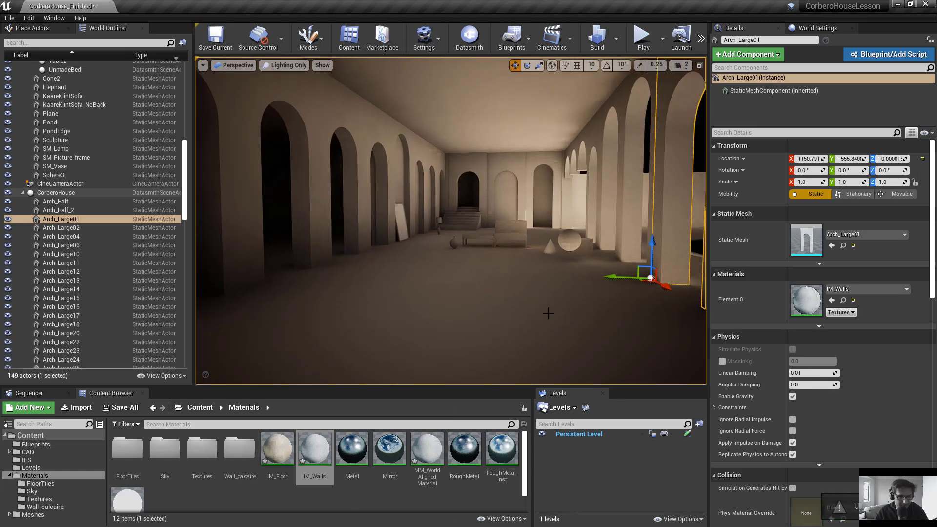
Focus on Arch_Large01 from outside the building, try shifting it along Y to about -572.2, and undo the shift.
key("f")
left_click_drag(561, 302, 536, 326, "alt")
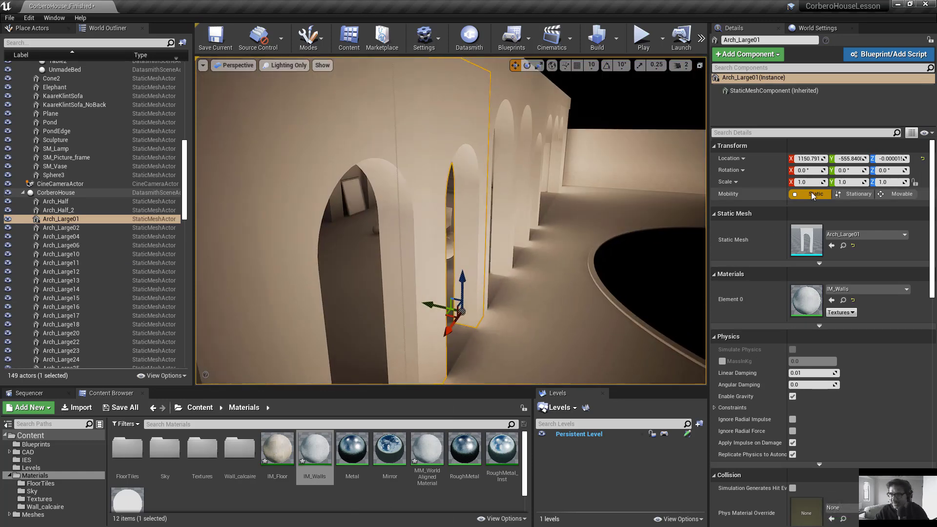
left_click_drag(562, 293, 478, 305, "alt")
mouse_move(581, 256)
left_mouse_down("alt")
mouse_move(513, 240)
mouse_move(580, 247)
left_mouse_up("alt")
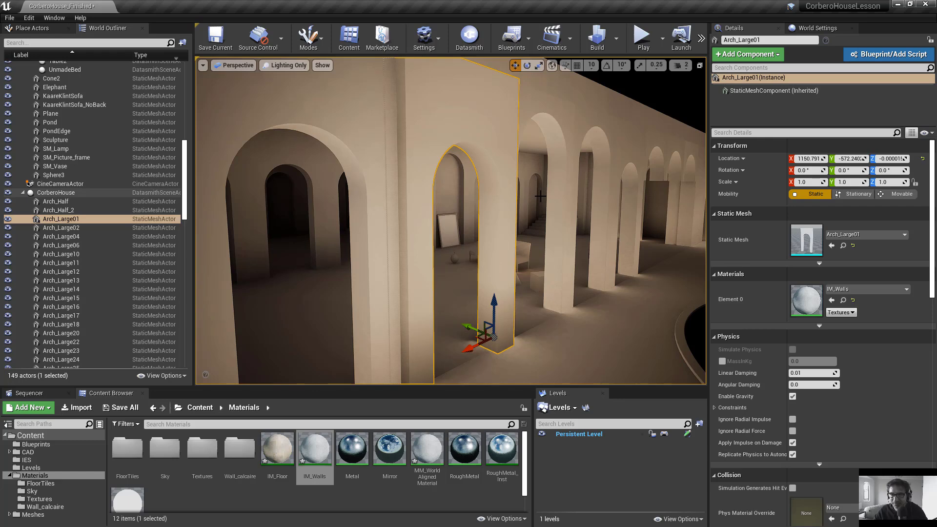
key("ctrl+z")
left_click_drag(569, 264, 380, 286, "alt")
Show the Lightmass settings in World Settings and inspect the baked lighting along the exterior arcade.
left_click(818, 28)
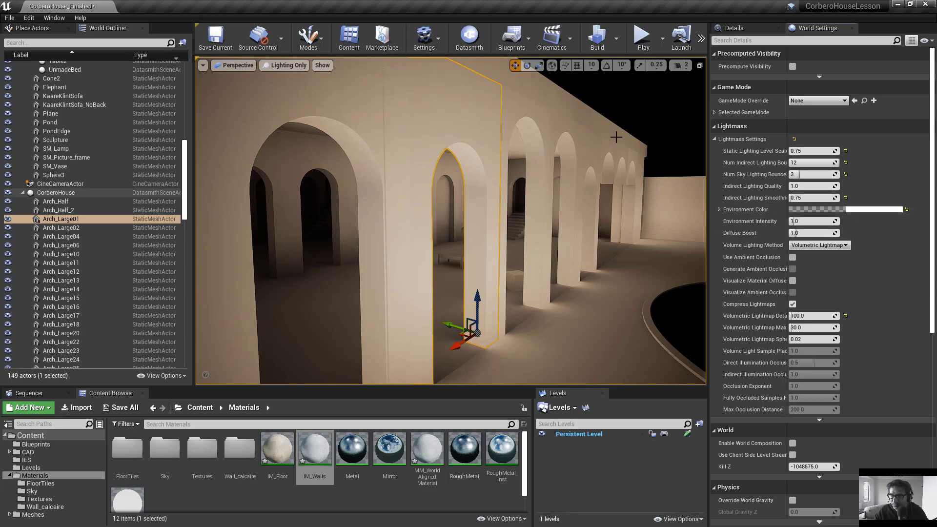
key("d")
right_click_drag(651, 229, 705, 228)
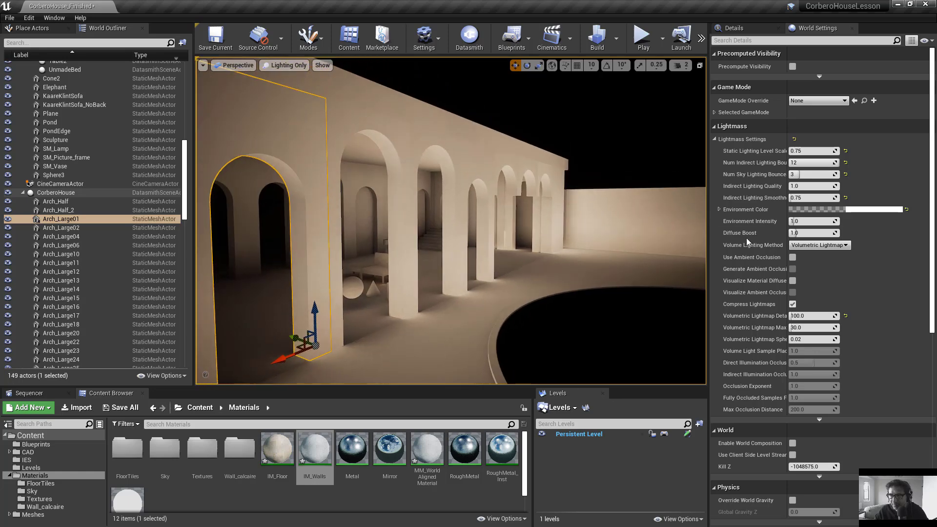
mouse_move(637, 246)
right_mouse_down()
mouse_move(636, 265)
mouse_move(641, 238)
right_mouse_up()
key("e")
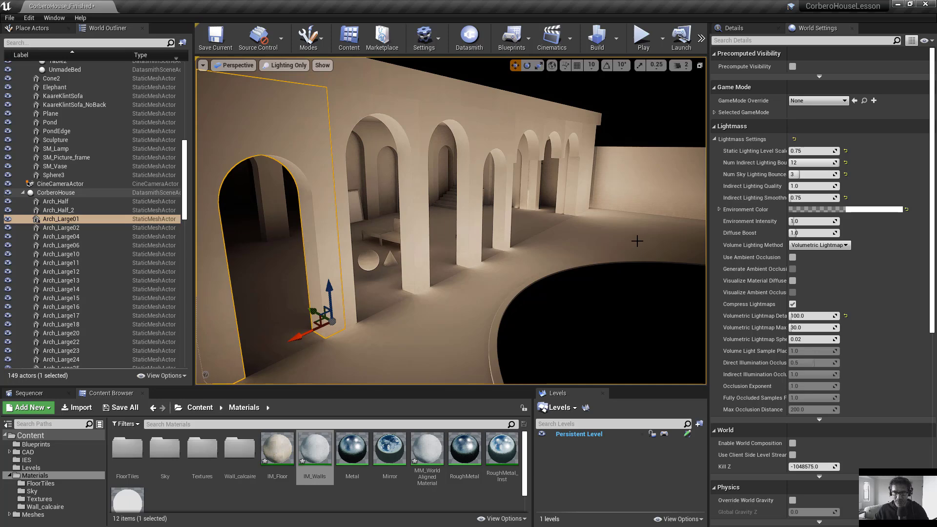
key("Right")
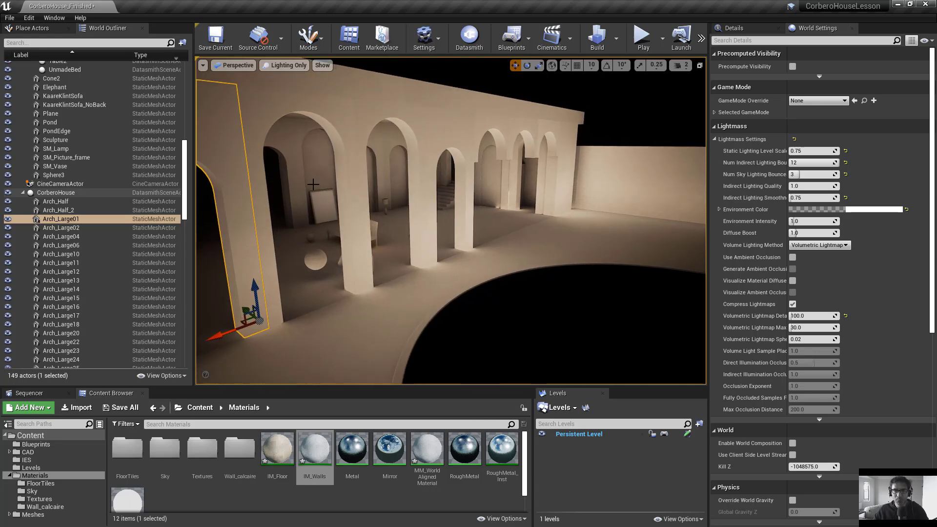
Make the DirectionalLight visible again and enable its Affects World option.
scroll(78, 230, "up", 10)
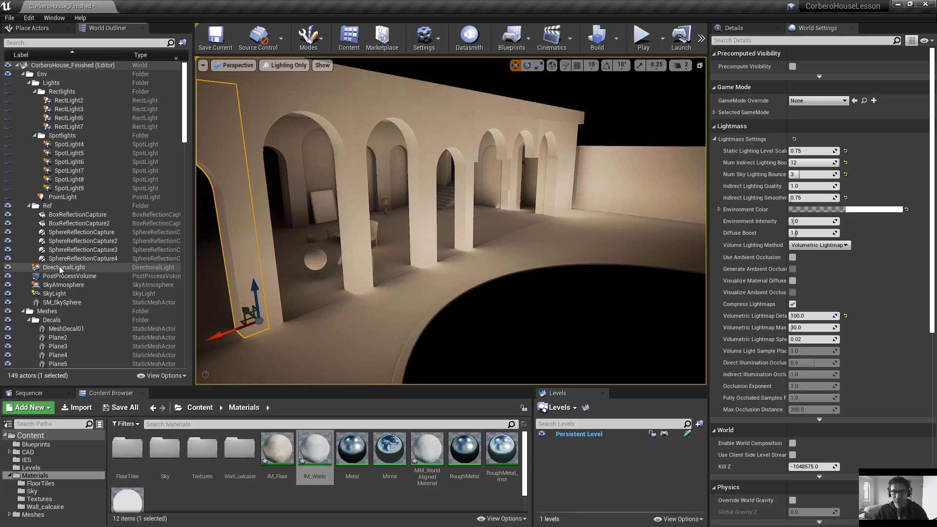
left_click(11, 267)
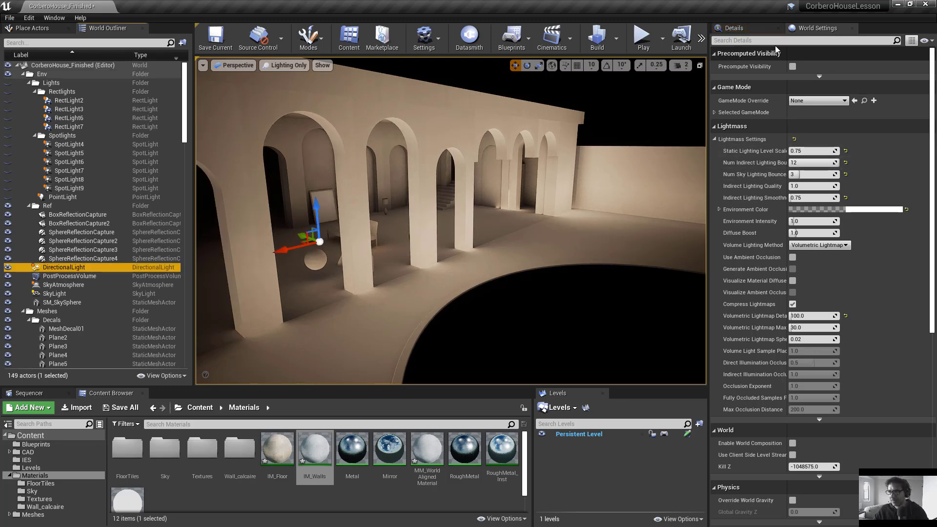
left_click(746, 29)
left_click(792, 297)
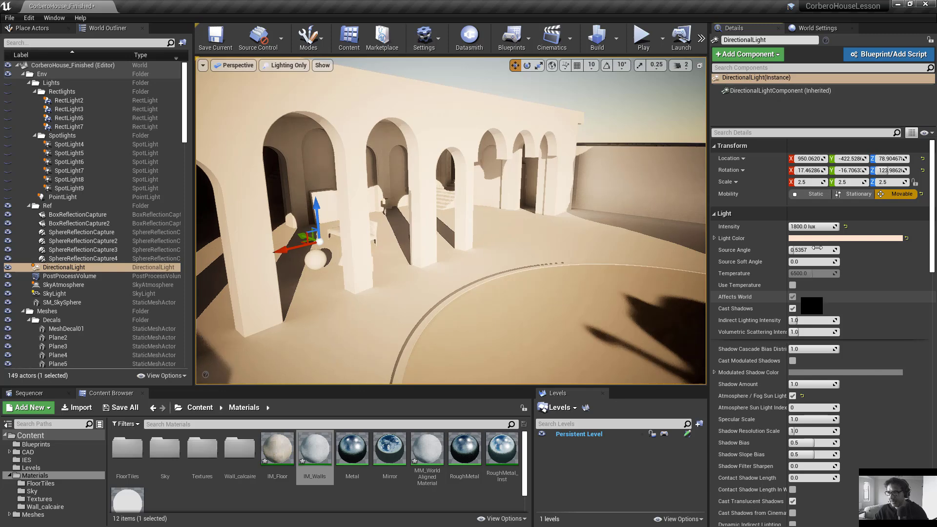
Try Static mobility on the DirectionalLight, settle on Stationary, and view the arcade interior in Lit mode.
left_click(841, 194)
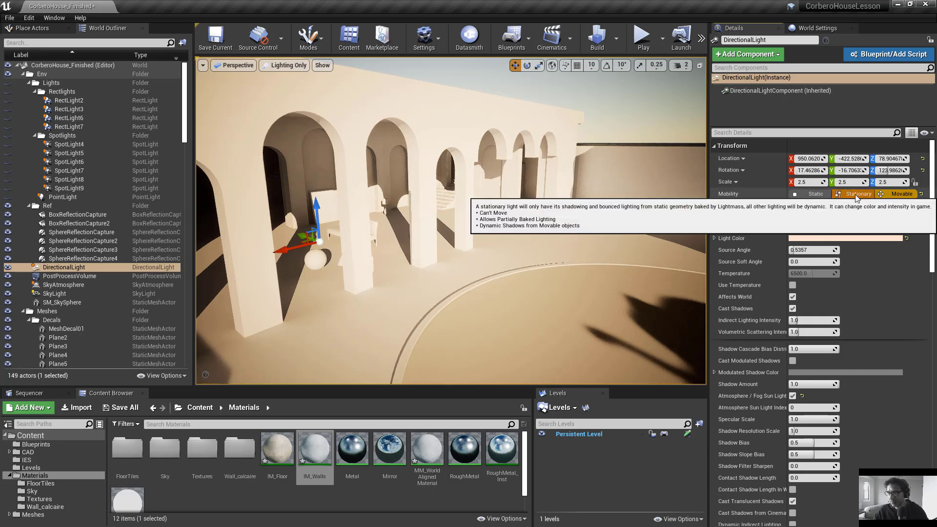
left_click(812, 194)
left_click(288, 66)
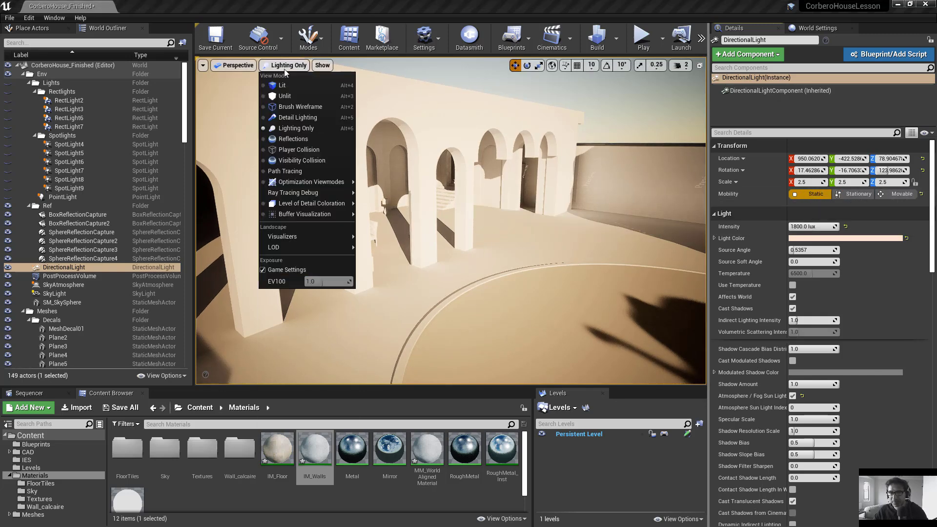
left_click(277, 86)
right_click_drag(361, 219, 342, 219)
left_click(858, 193)
key("w")
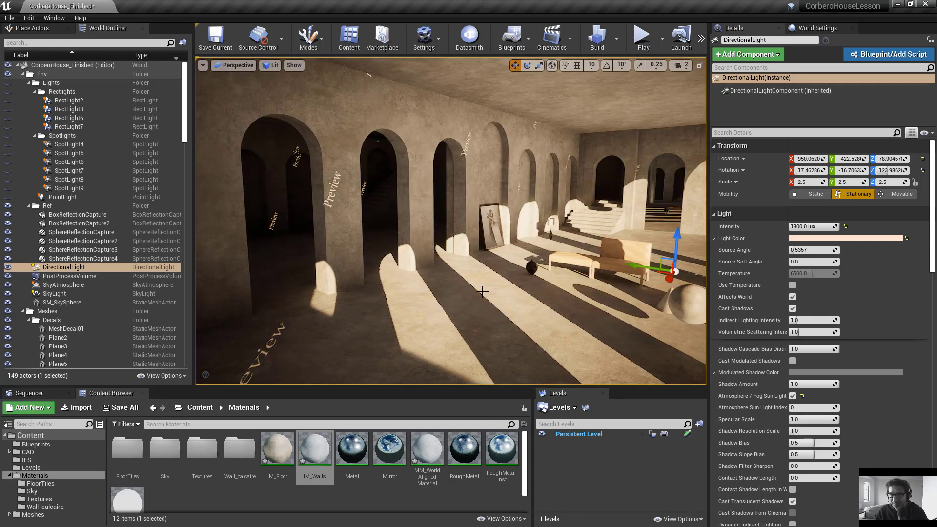
right_click_drag(550, 299, 573, 306)
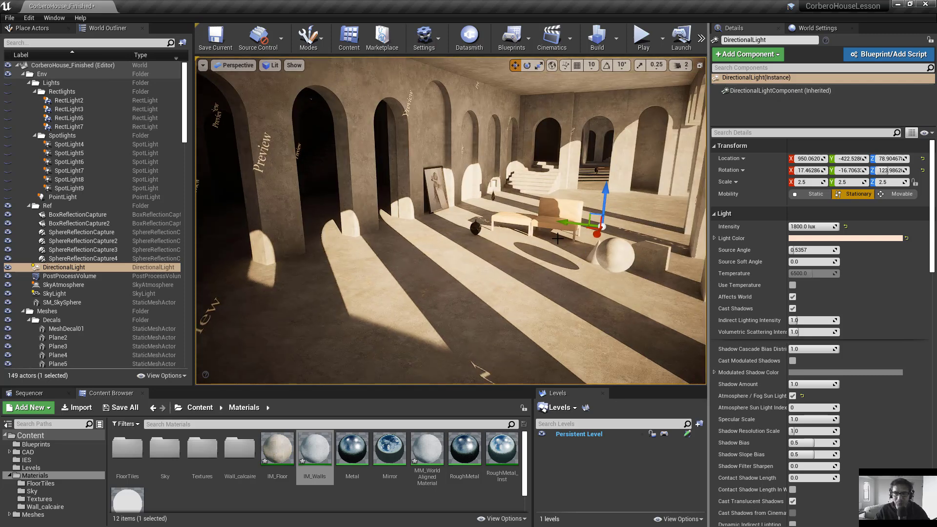
right_click_drag(509, 269, 510, 250)
Rotate the DirectionalLight about its vertical axis to a Z rotation of about 115.7°.
left_click(527, 67)
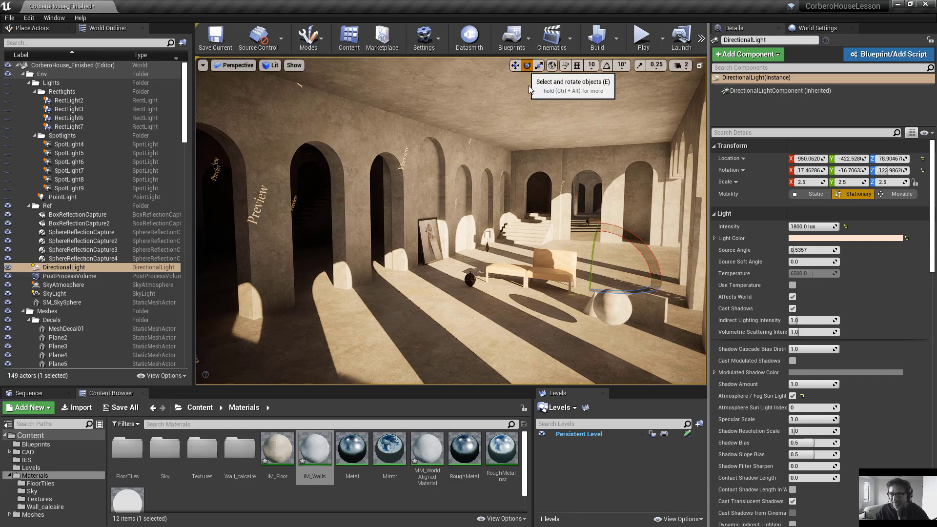
left_click_drag(623, 296, 599, 297)
right_click_drag(576, 273, 593, 267)
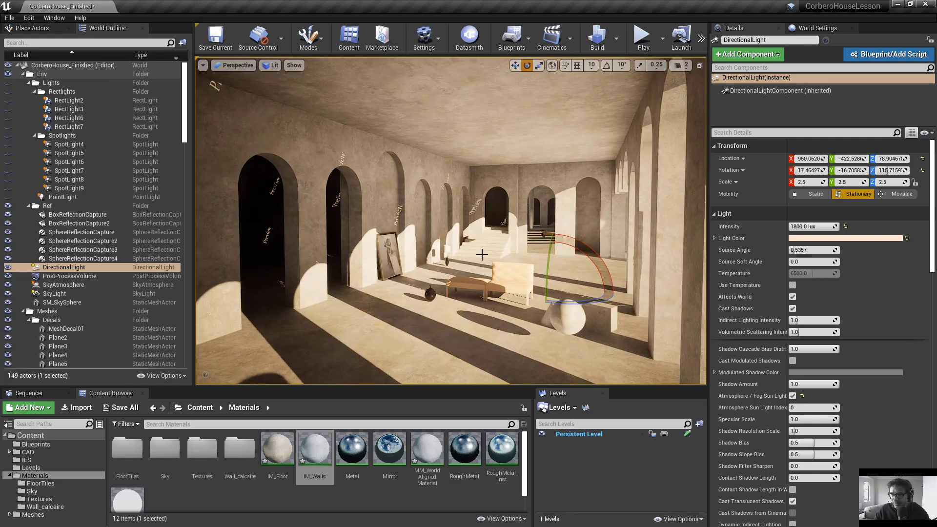
Disable Affects World on the DirectionalLight and inspect the interior's baked lighting in Lighting Only view mode.
left_click(792, 297)
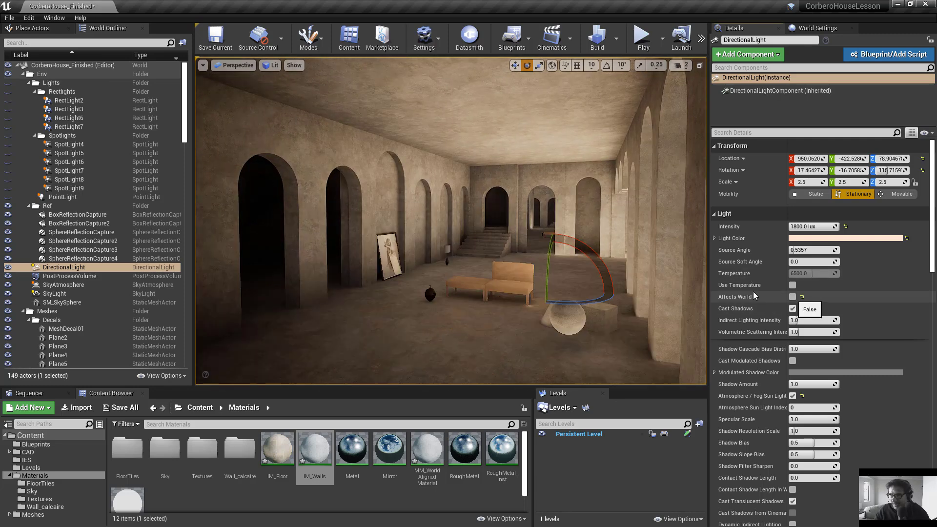
right_click_drag(297, 193, 297, 194)
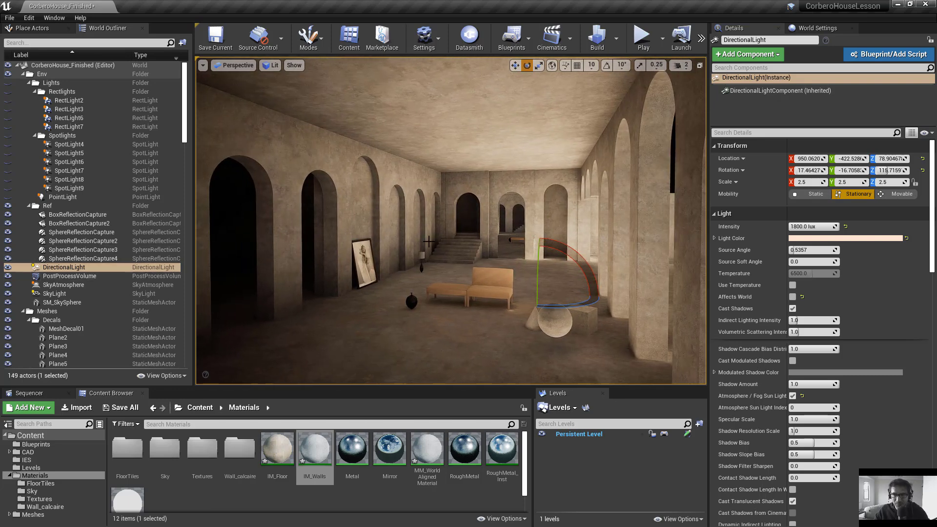
right_click_drag(376, 140, 376, 140)
left_click(269, 66)
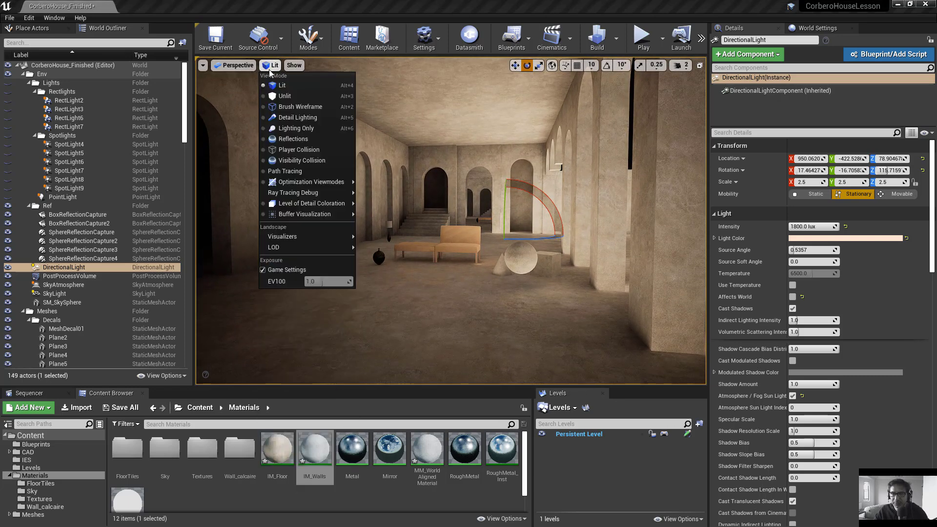
left_click(294, 128)
right_click_drag(381, 196, 414, 196)
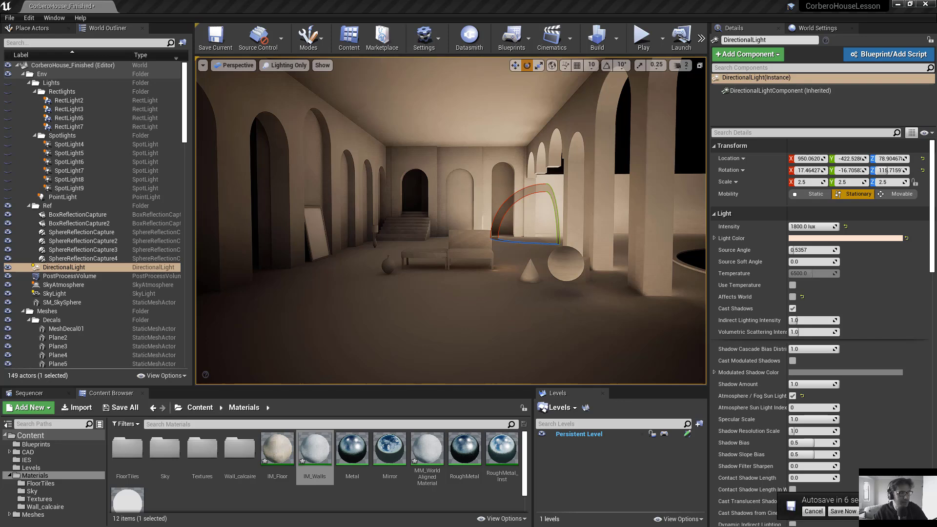
In the YouTube browser window, pause The Matrix trailer and open the "This Is What 'The Matrix' Really Looks Like Without CGI" video in a new tab.
left_click_drag(0, 105, 371, 57)
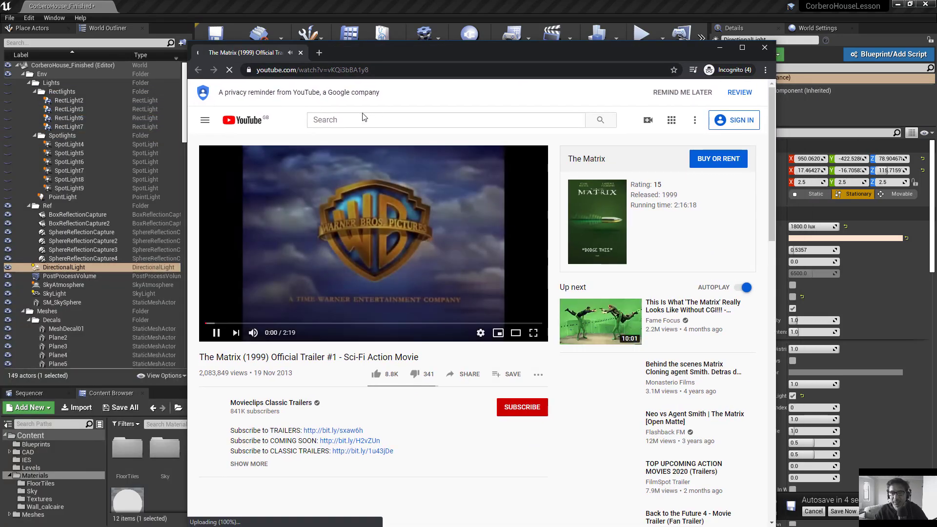
left_click(216, 333)
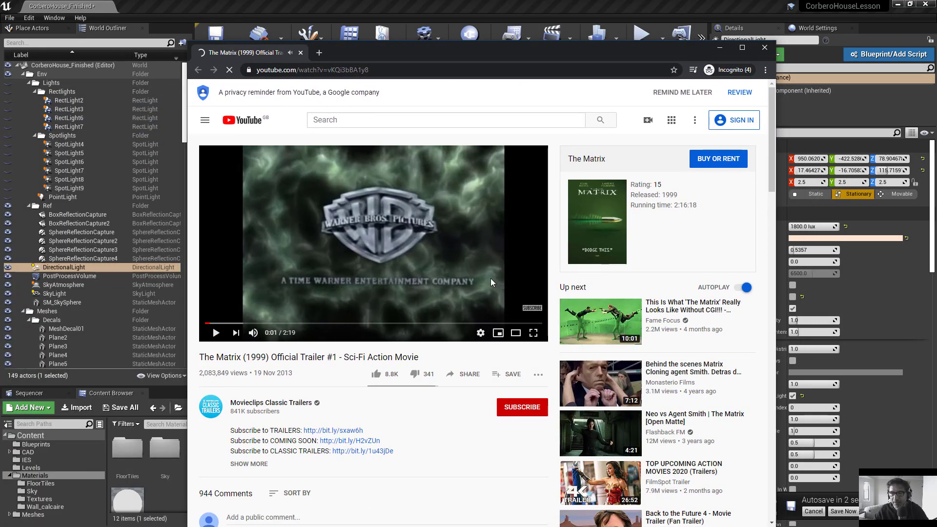
middle_click(595, 321)
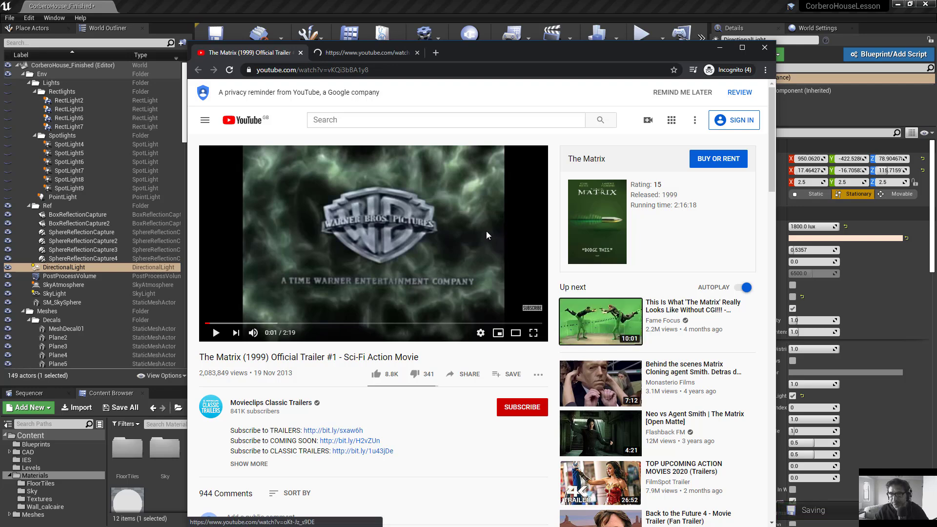
Search YouTube for "the matrix underground scene" and open "The Matrix Neo vs Mr. Smith (Subway Fight)".
left_click(373, 119)
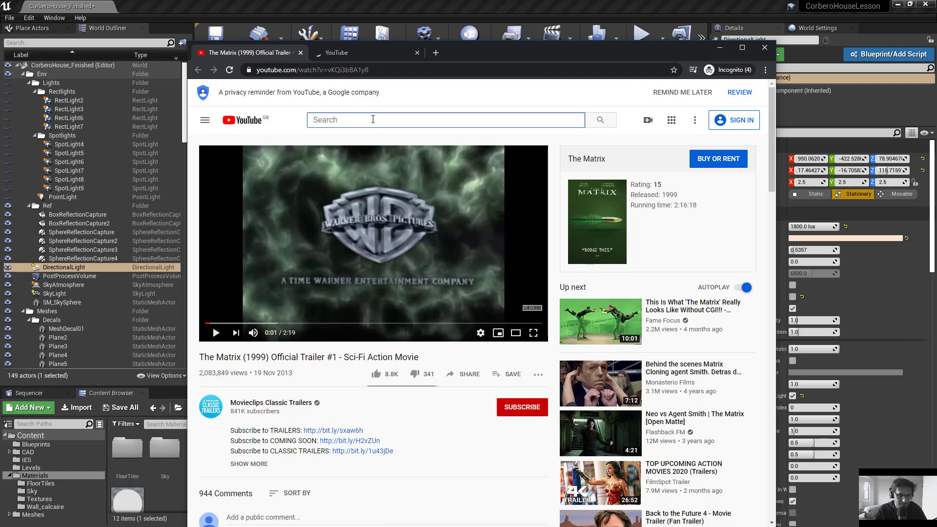
type("the ")
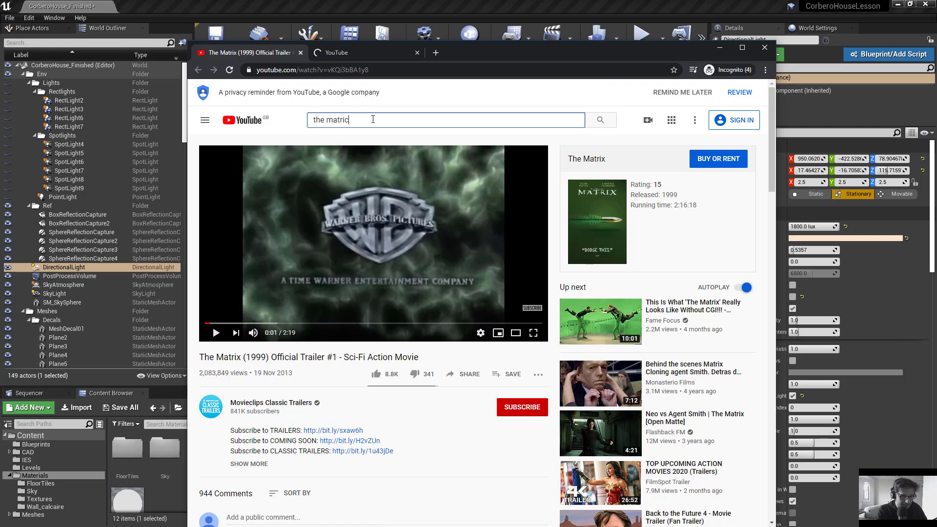
type("matrix und")
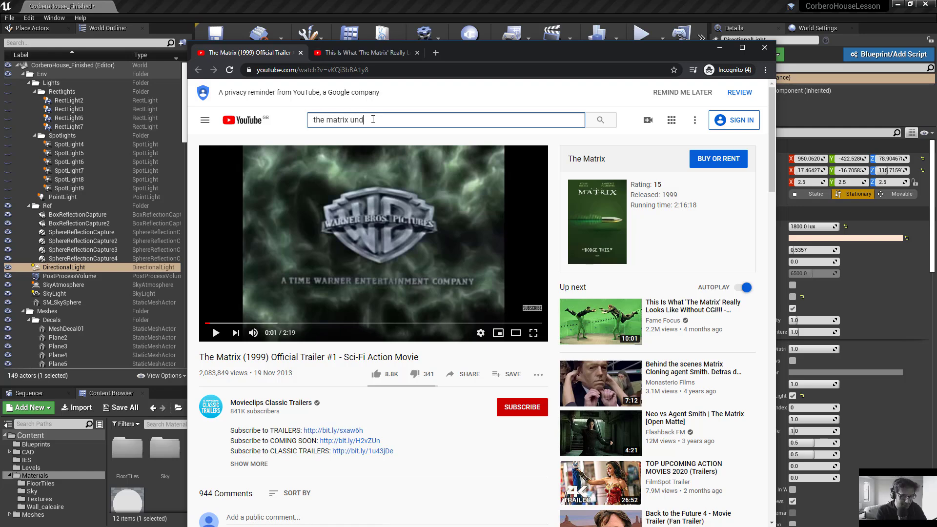
type("erground scene")
key("Return")
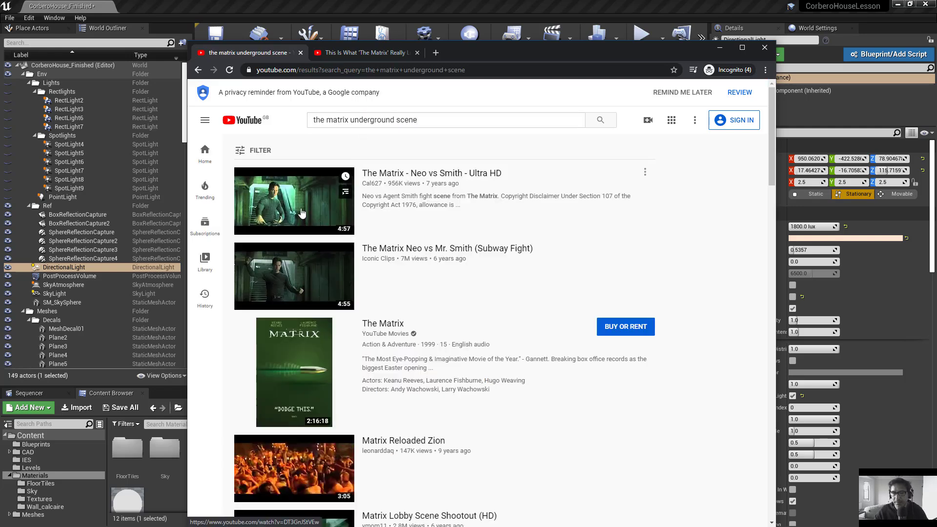
left_click(301, 271)
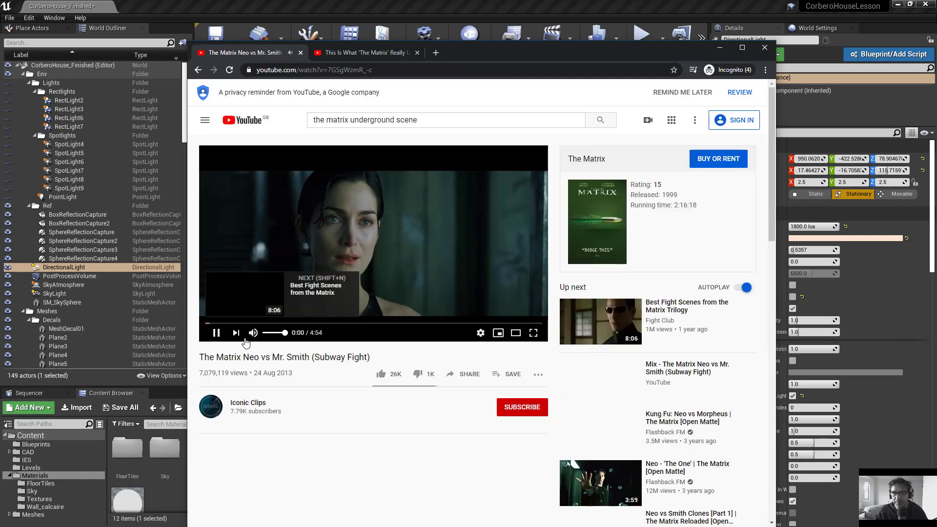
Mute the subway fight clip and show it in theater mode without the ad banner, with the browser window repositioned.
left_click(252, 333)
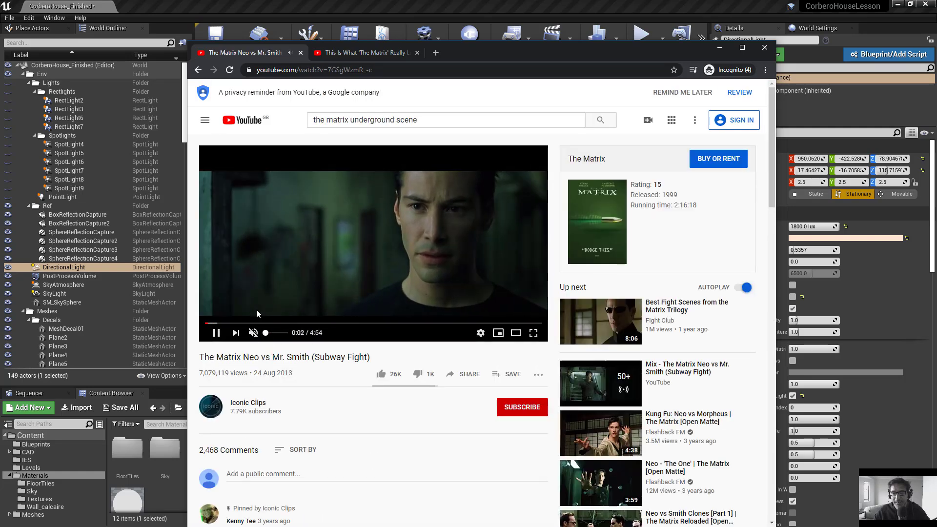
left_click(516, 332)
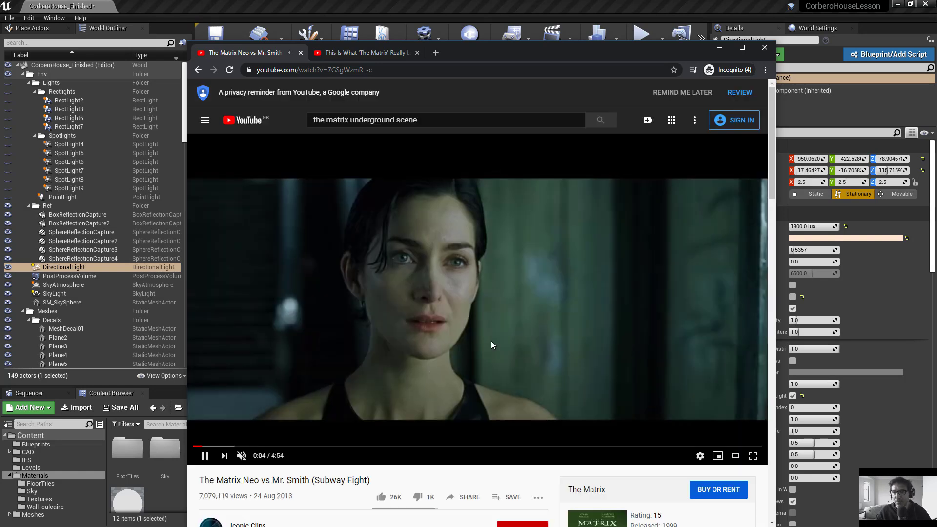
left_click_drag(521, 92, 440, 65)
left_click_drag(511, 57, 417, 31)
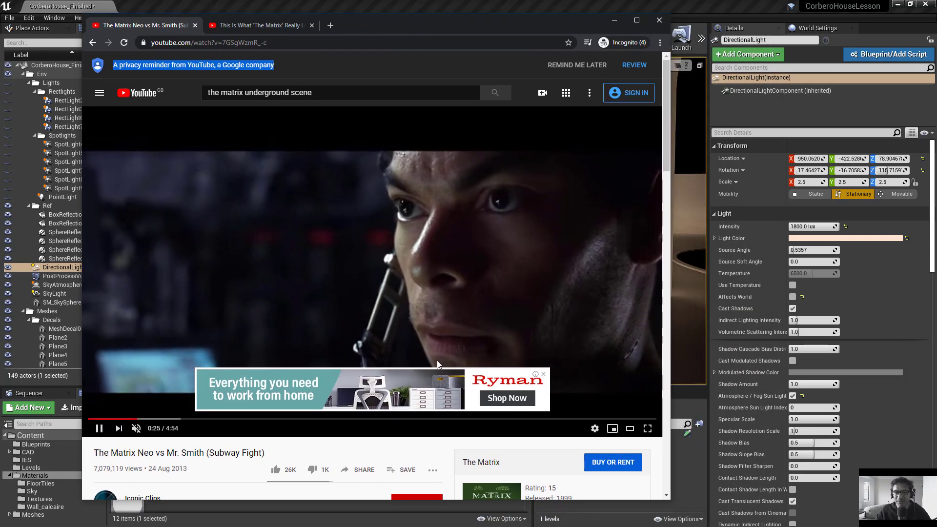
left_click(540, 375)
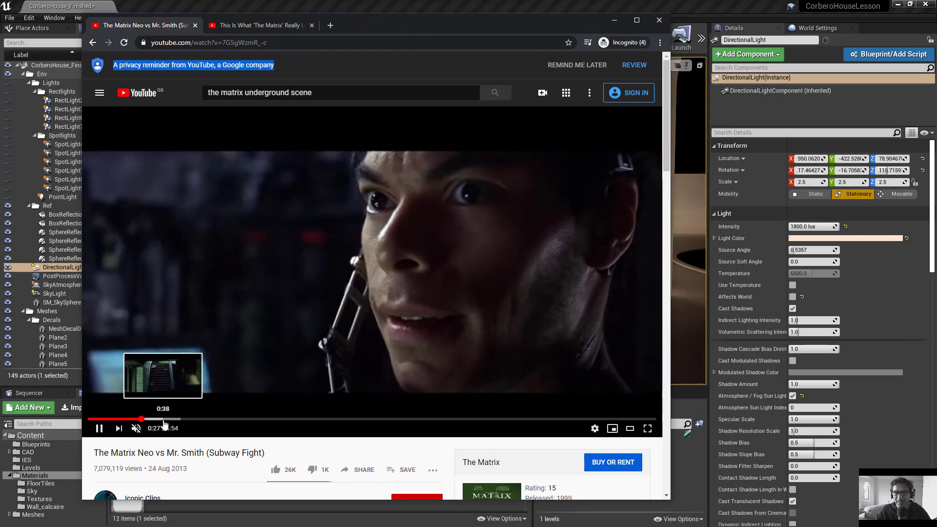
Skip ahead to the subway platform scene, pause the clip there, and maximize the browser window.
left_click(164, 420)
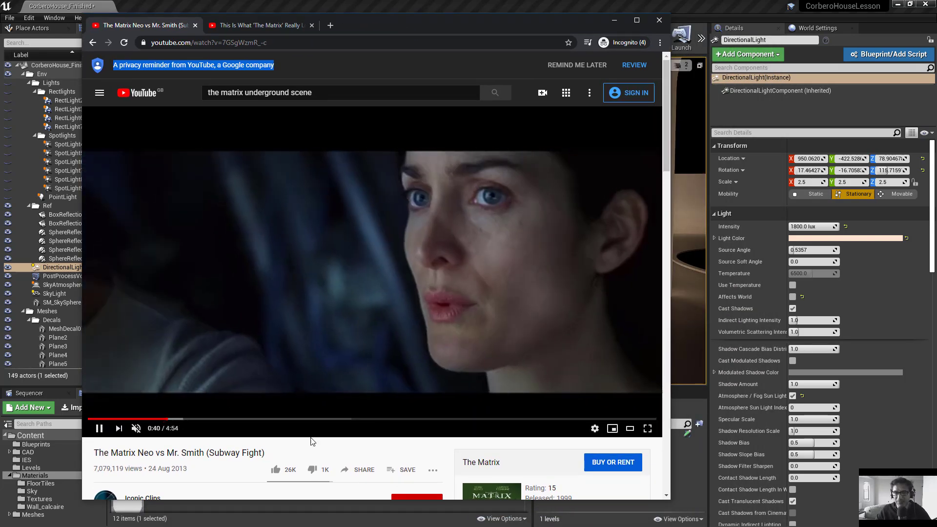
left_click(195, 420)
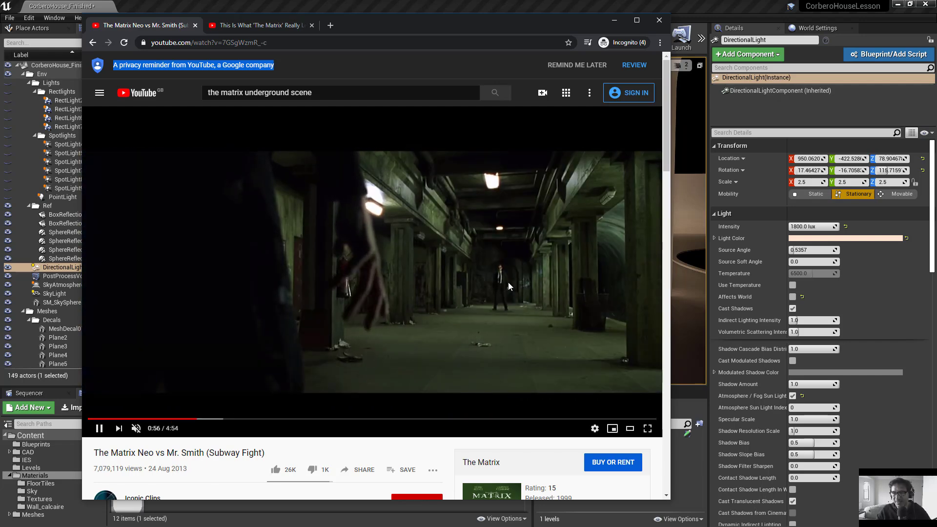
left_click(99, 428)
left_click(636, 20)
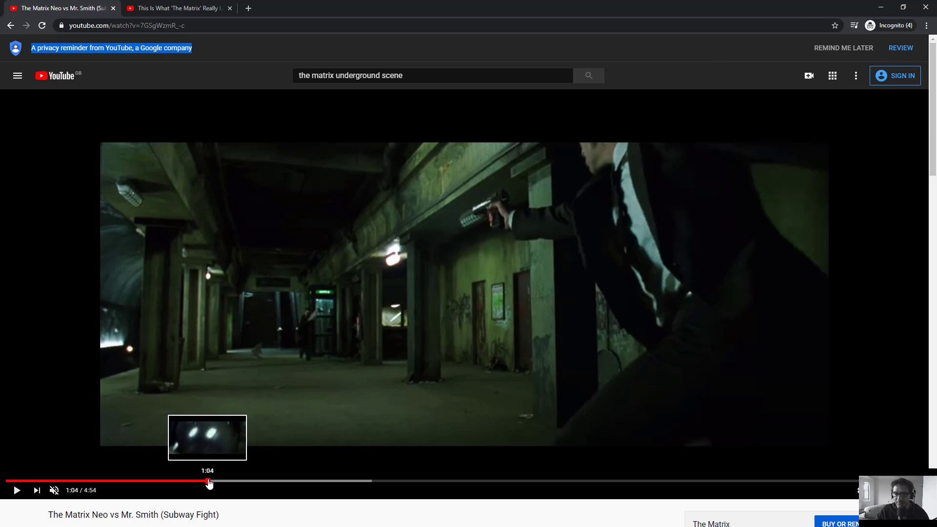
Step the paused clip through successive fight shots from 1:17 to 2:17 to examine the platform's lighting.
left_click(247, 481)
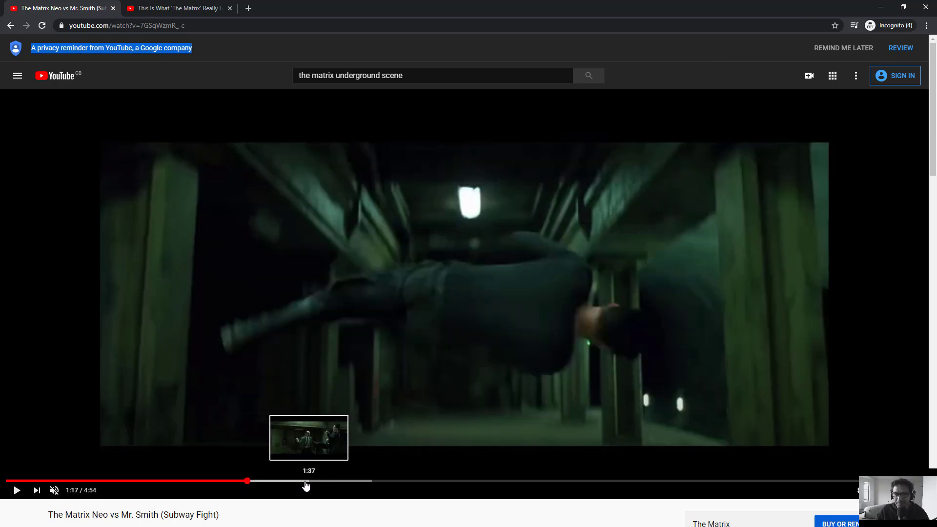
left_click(295, 481)
left_click(362, 481)
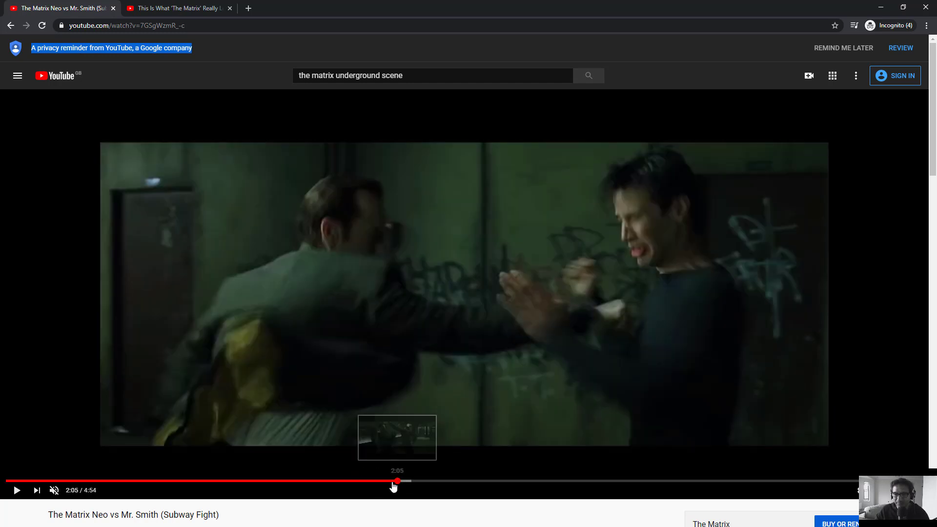
left_click(397, 482)
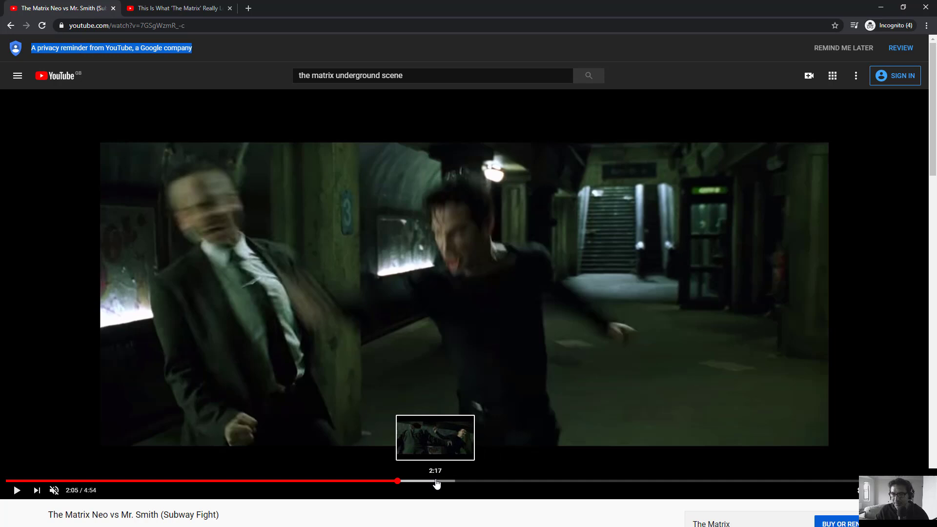
left_click(438, 482)
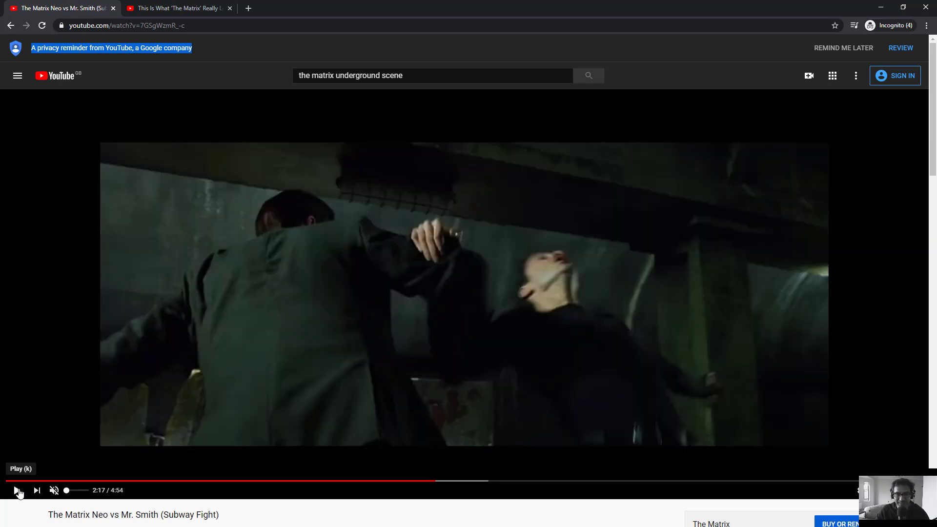
Play the clip, revisit the platform shots between 1:16 and 1:00, and return to the Unreal Editor.
left_click(17, 490)
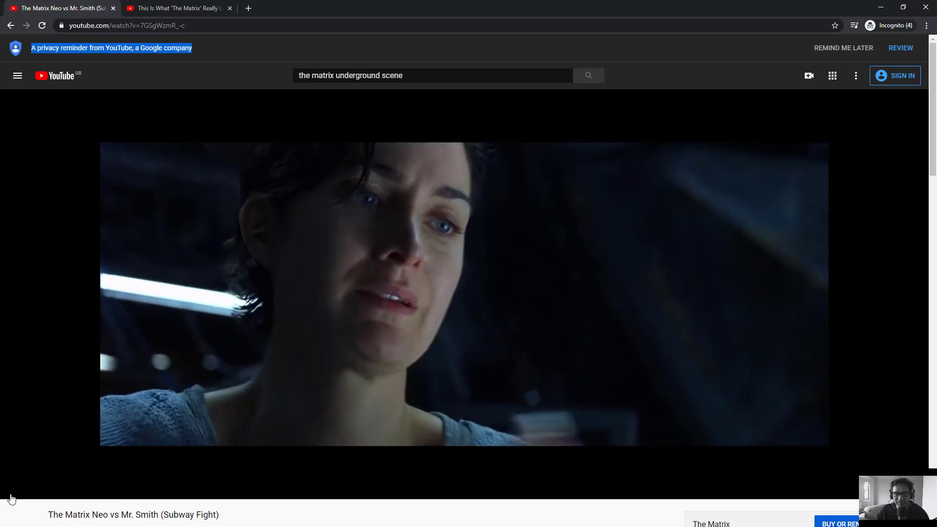
left_click(203, 481)
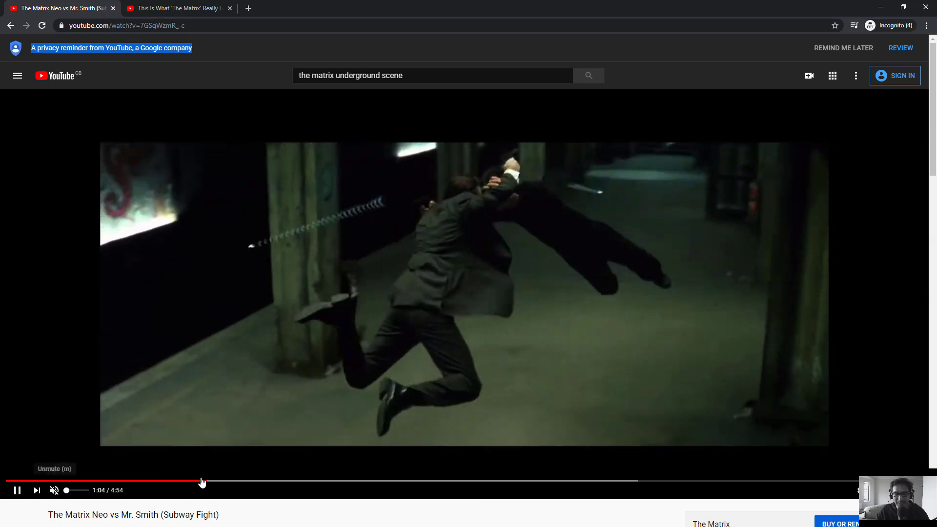
left_click(17, 490)
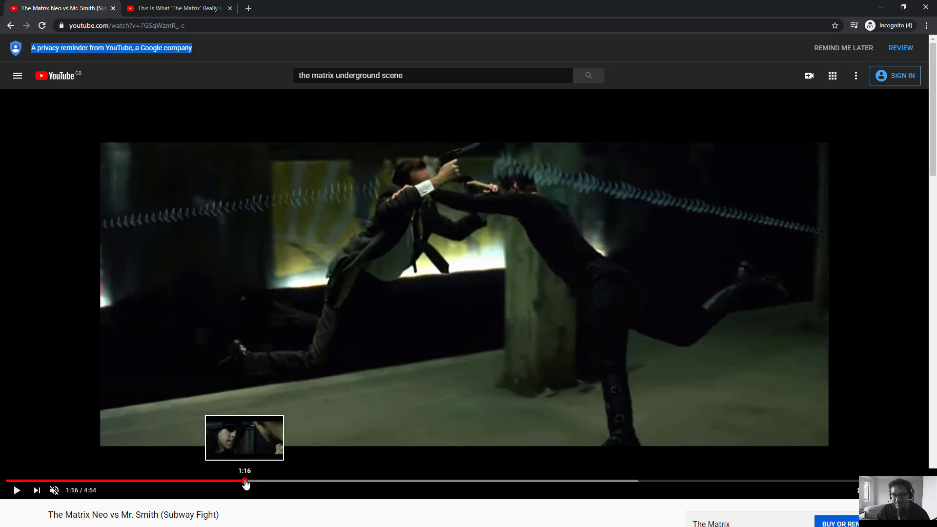
left_click(244, 481)
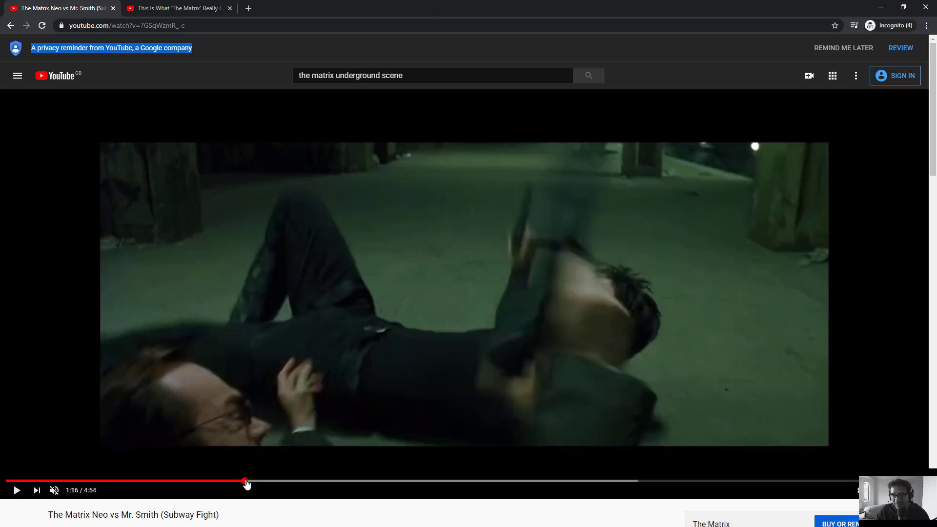
left_click_drag(233, 483, 194, 481)
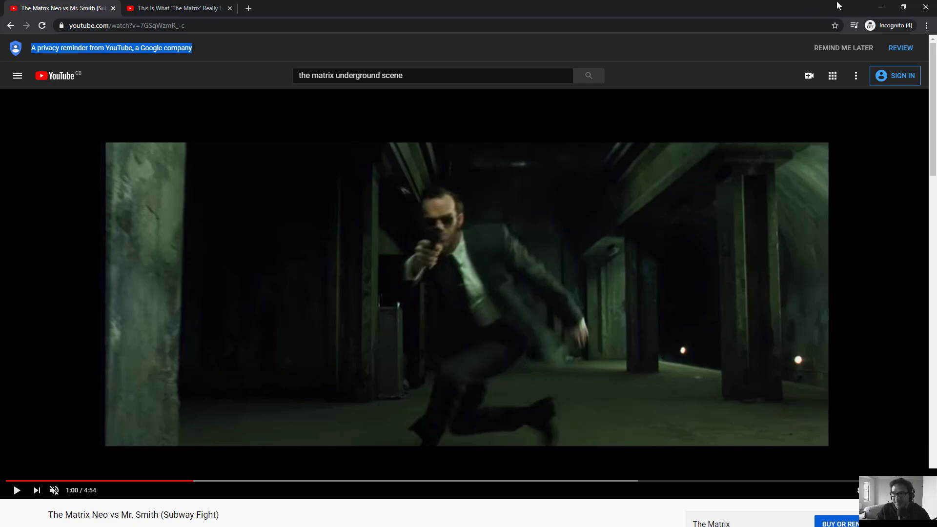
left_click_drag(665, 42, 0, 61)
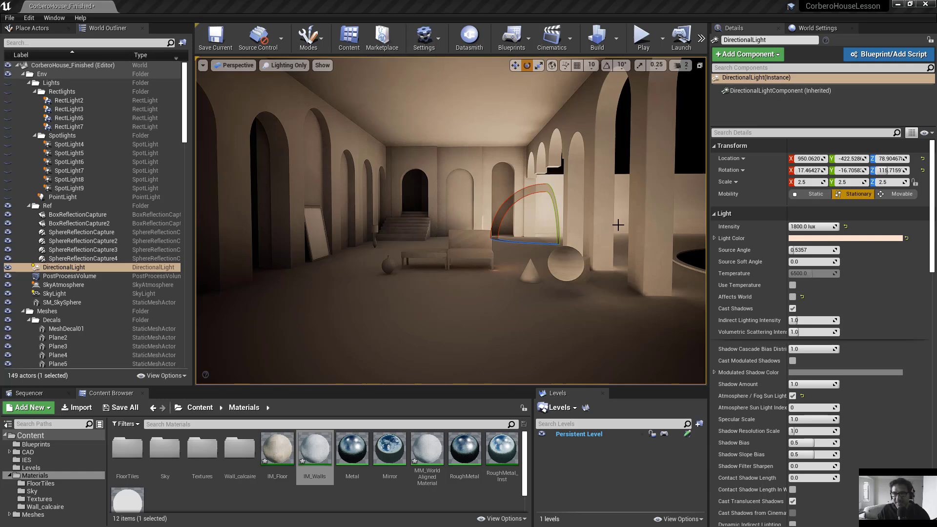
Deselect the directional light and examine the baked lighting in the arched hall from several viewpoints.
left_click(624, 170)
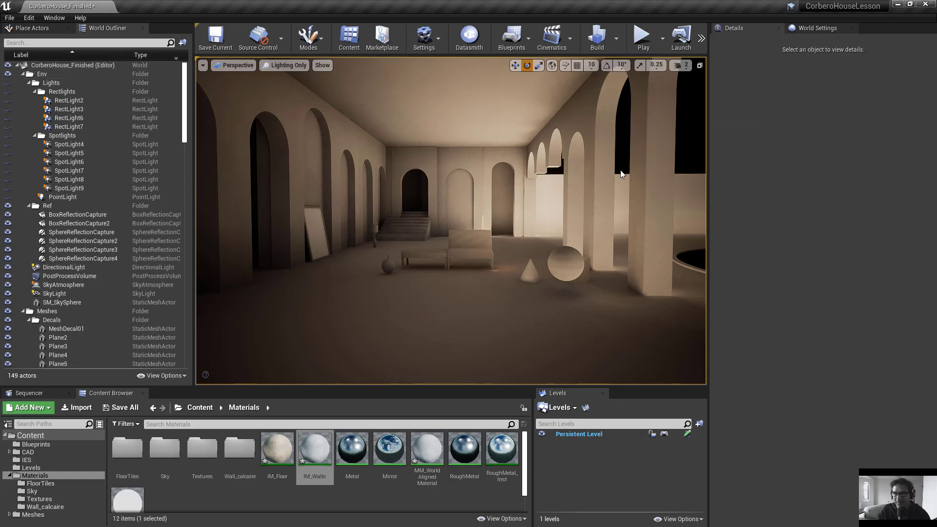
right_click_drag(581, 216, 505, 148)
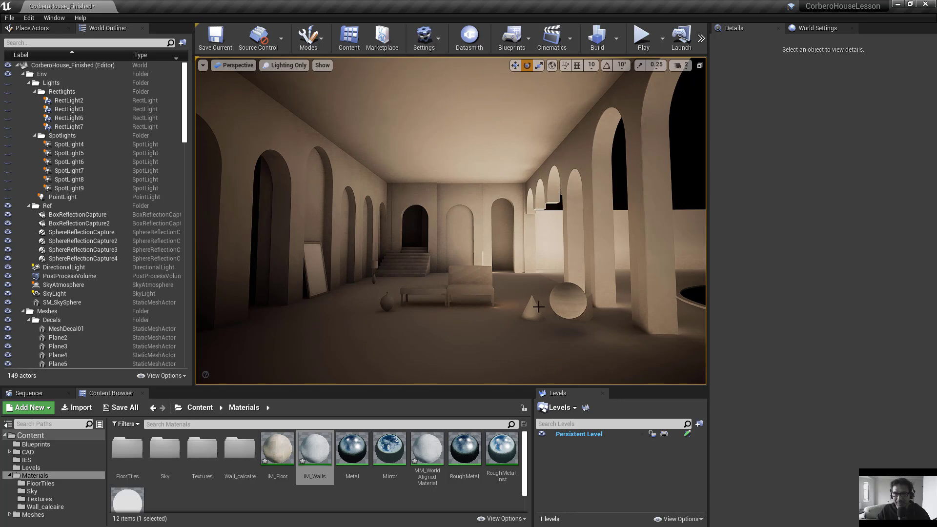
right_click_drag(509, 186, 495, 197)
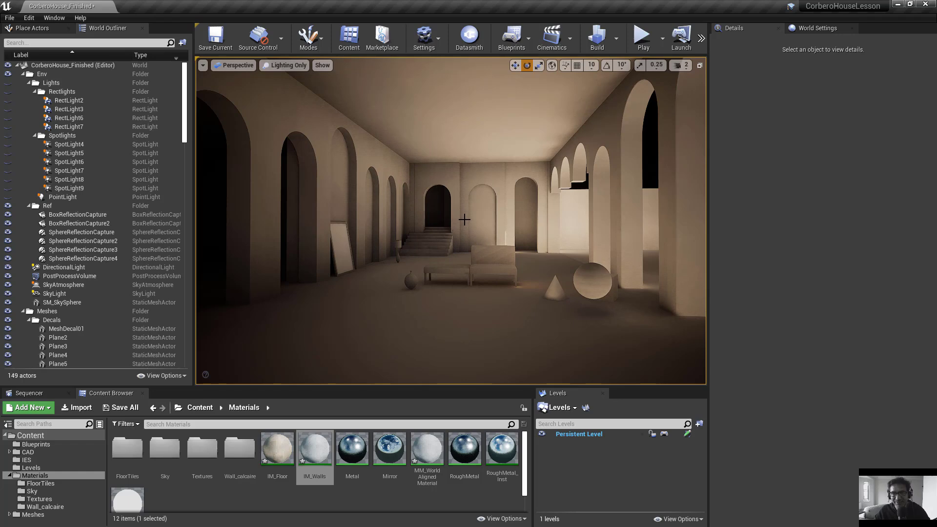
mouse_move(456, 200)
right_mouse_down()
mouse_move(478, 203)
mouse_move(465, 208)
right_mouse_up()
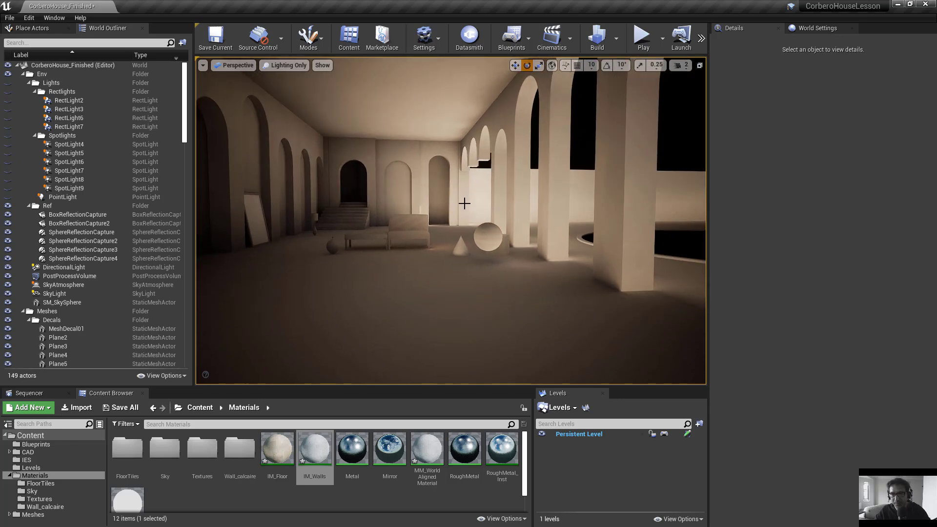
scroll(418, 172, "down", 3)
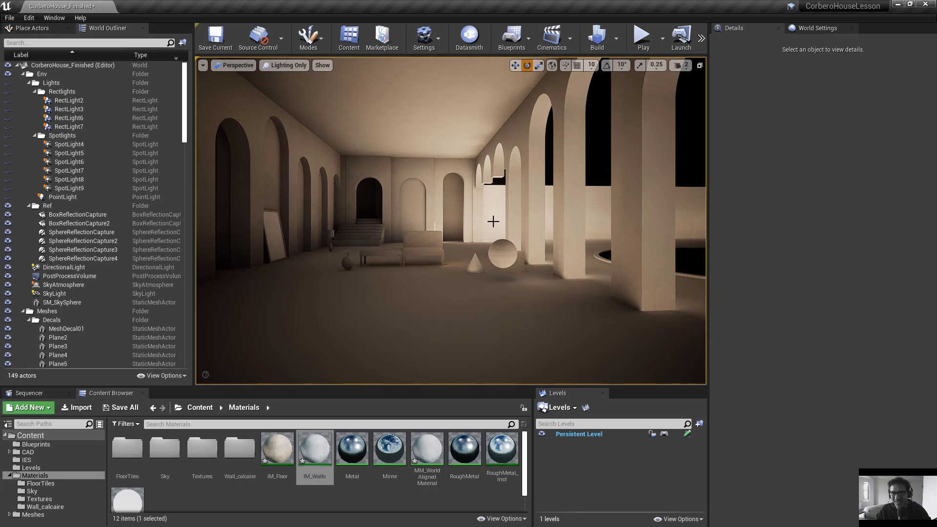
scroll(493, 216, "down", 3)
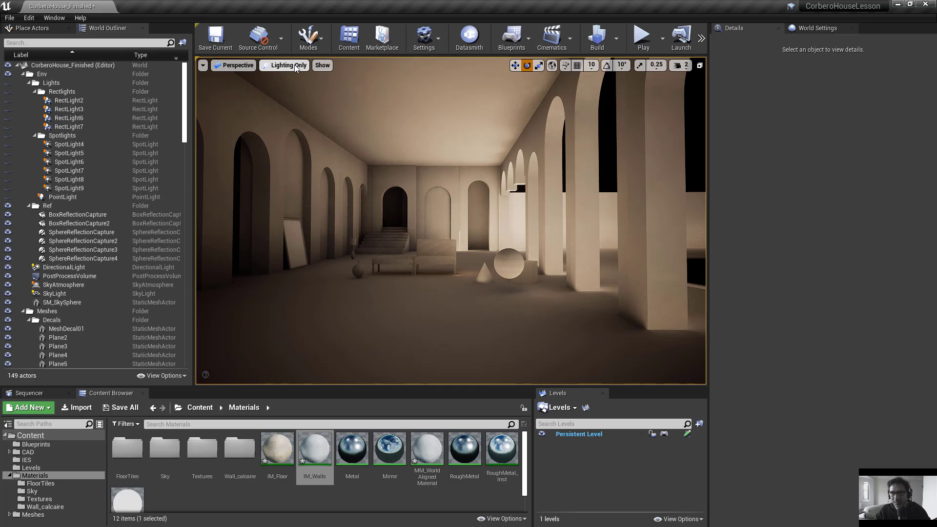
Set the PostProcessVolume's global illumination Indirect Lighting Intensity to 0.0, widening the property name column to read the settings.
left_click(73, 276)
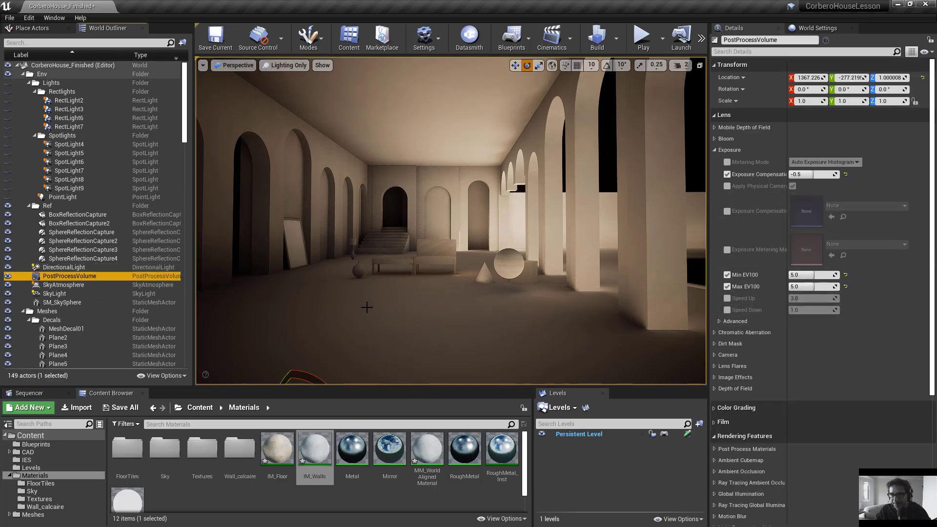
scroll(827, 328, "down", 4)
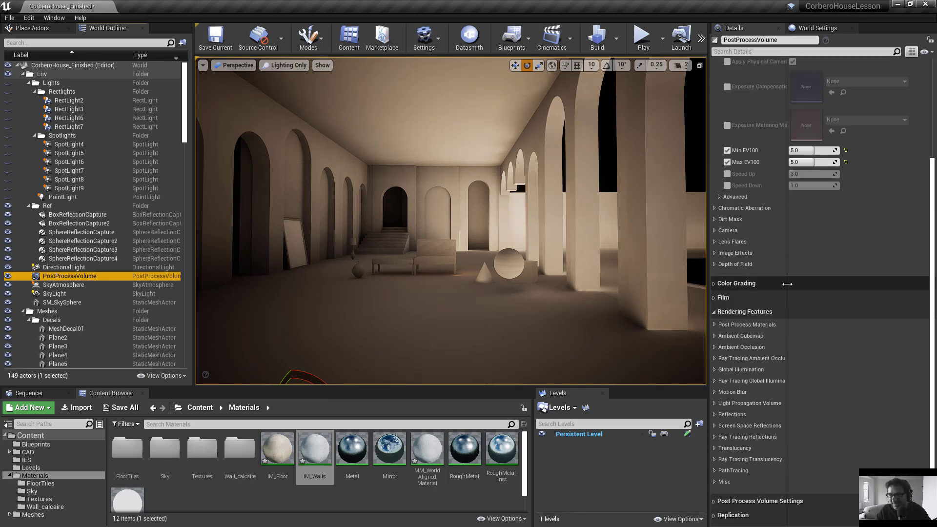
scroll(771, 341, "down", 2)
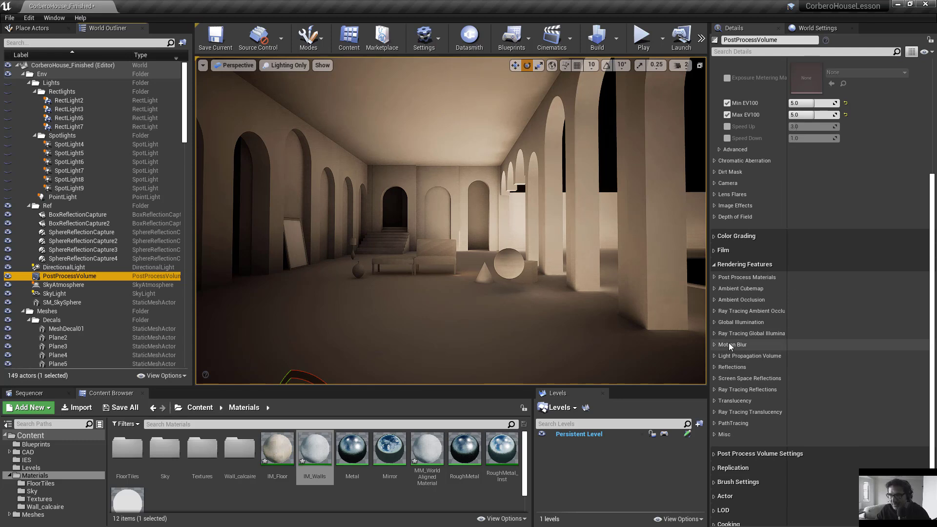
left_click(714, 321)
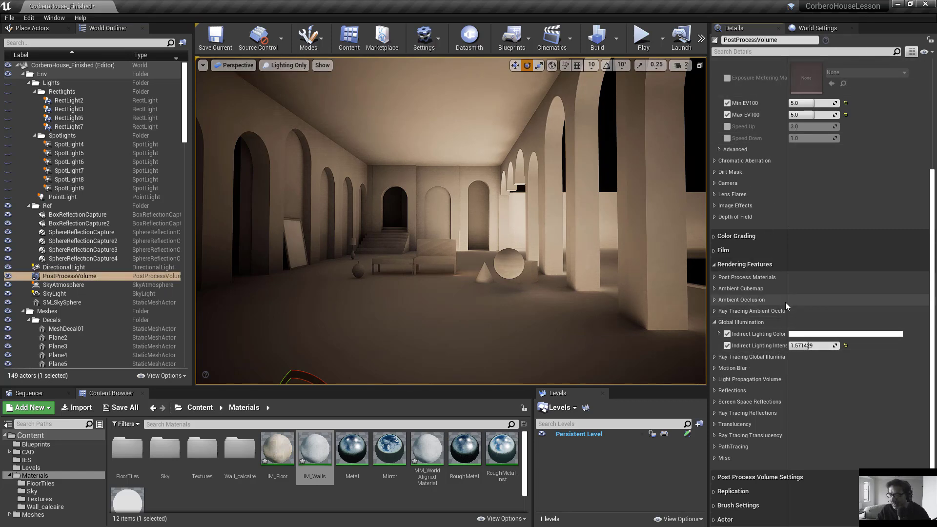
left_click_drag(786, 303, 816, 303)
left_click(852, 346)
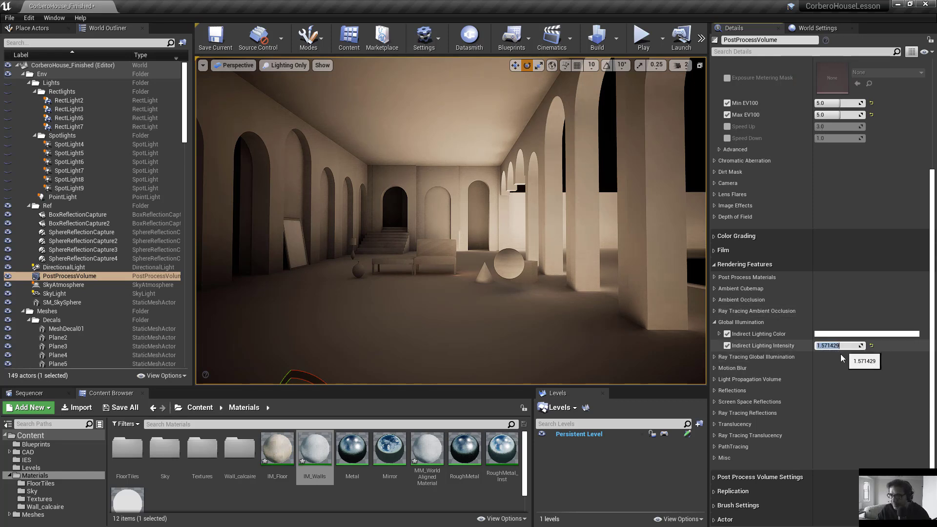
left_click_drag(859, 346, 814, 347)
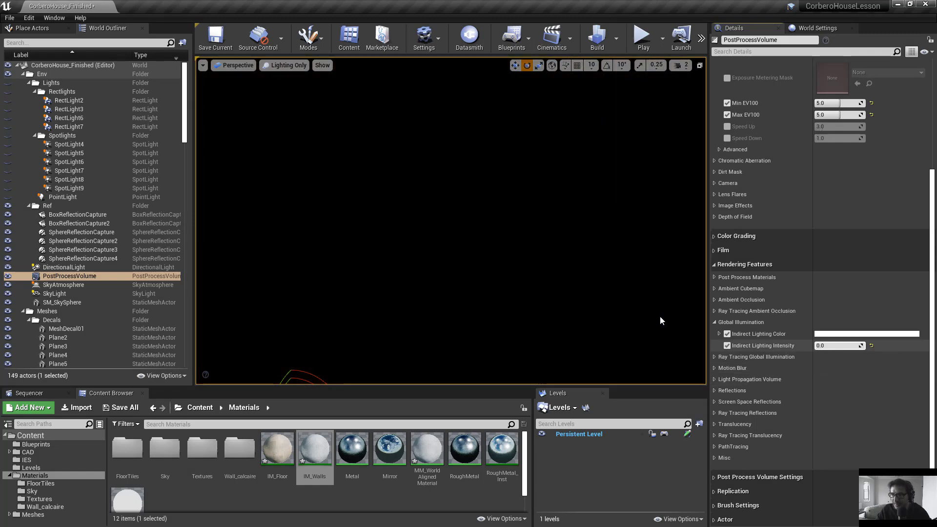
Vary the Indirect Lighting Intensity, settle on about 0.53, and inspect the dimmed hall from different angles.
left_click_drag(824, 345, 825, 345)
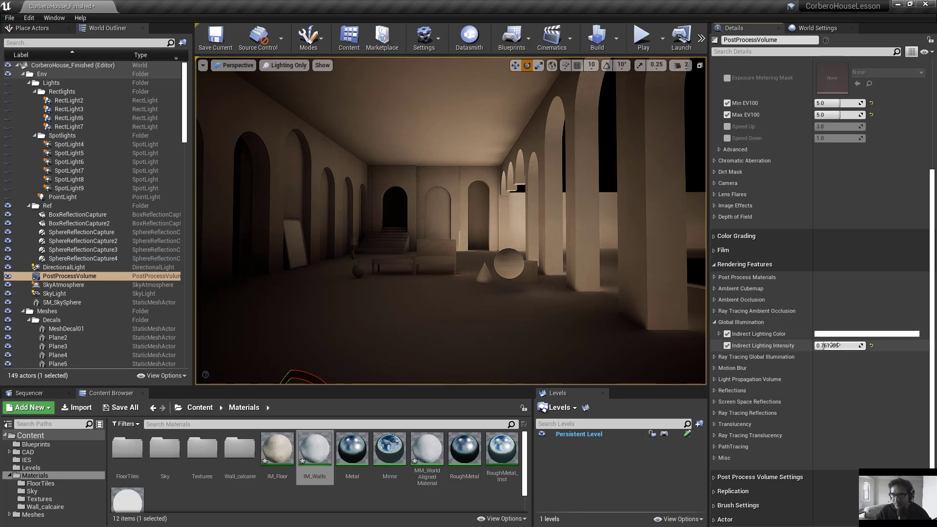
left_click_drag(830, 345, 845, 346)
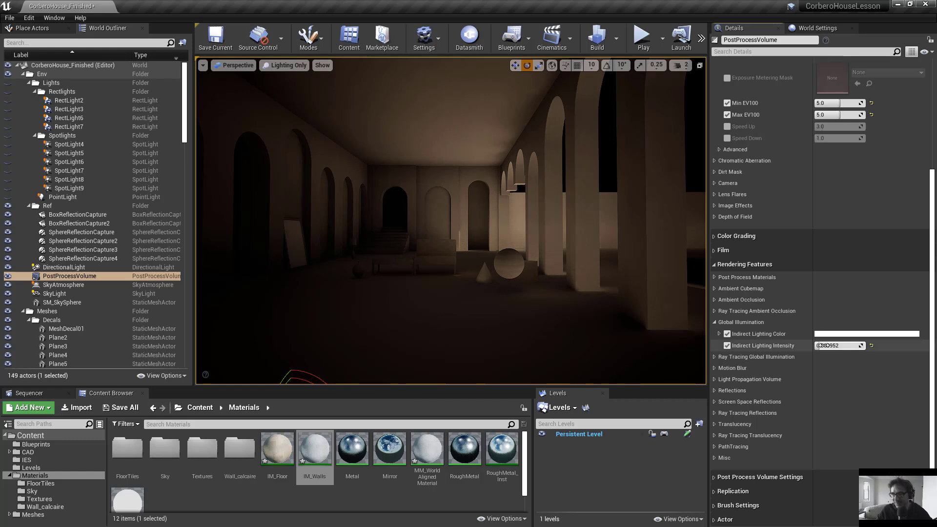
left_click_drag(838, 346, 844, 346)
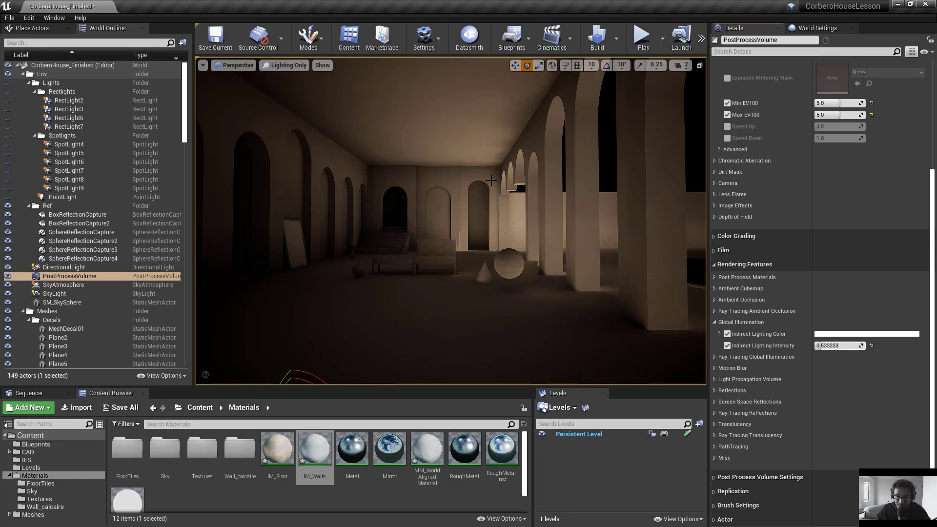
mouse_move(509, 276)
right_mouse_down()
mouse_move(497, 272)
mouse_move(509, 276)
right_mouse_up()
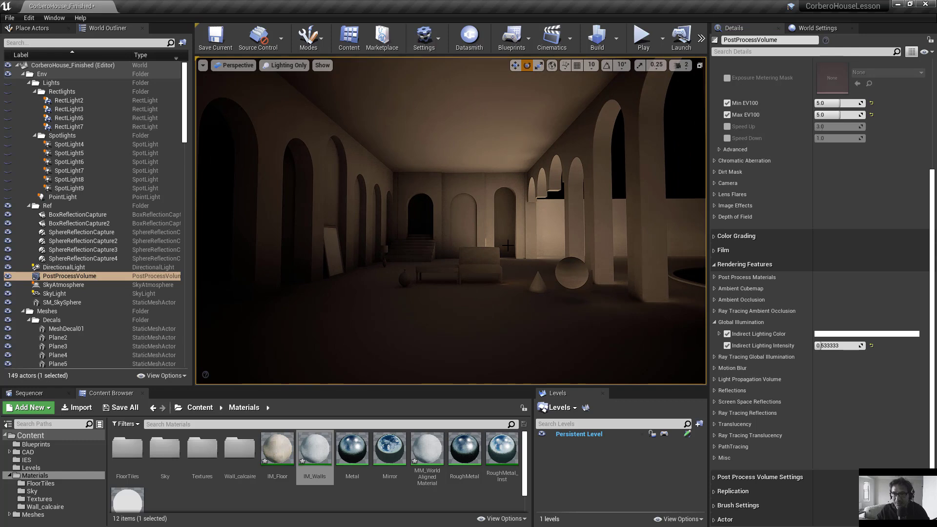
right_click_drag(509, 276, 490, 247)
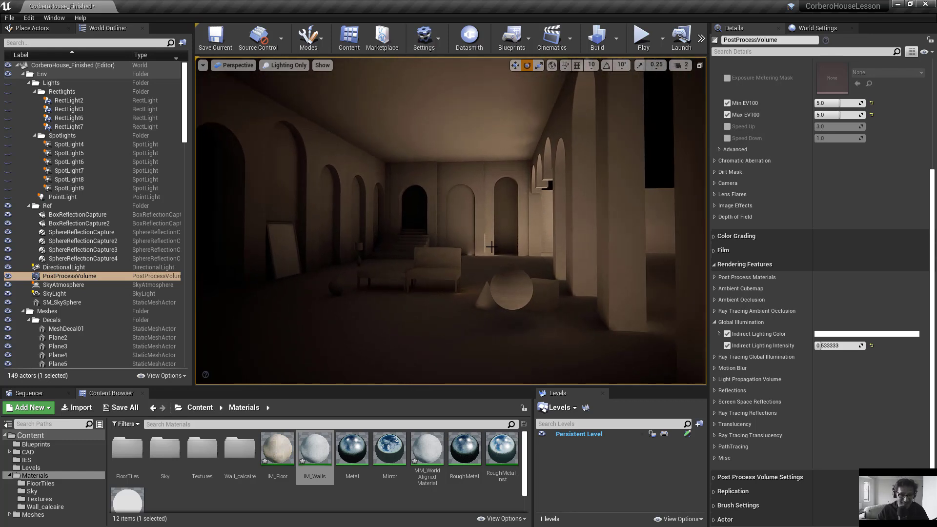
right_click_drag(499, 242, 485, 242)
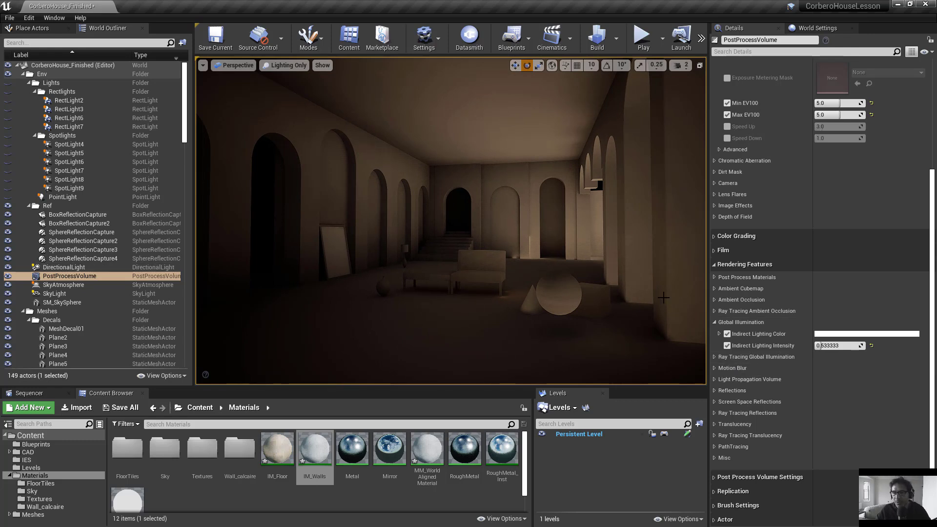
Remove the baked indirect light again with an Indirect Lighting Intensity of 0.0.
left_click_drag(837, 346, 821, 346)
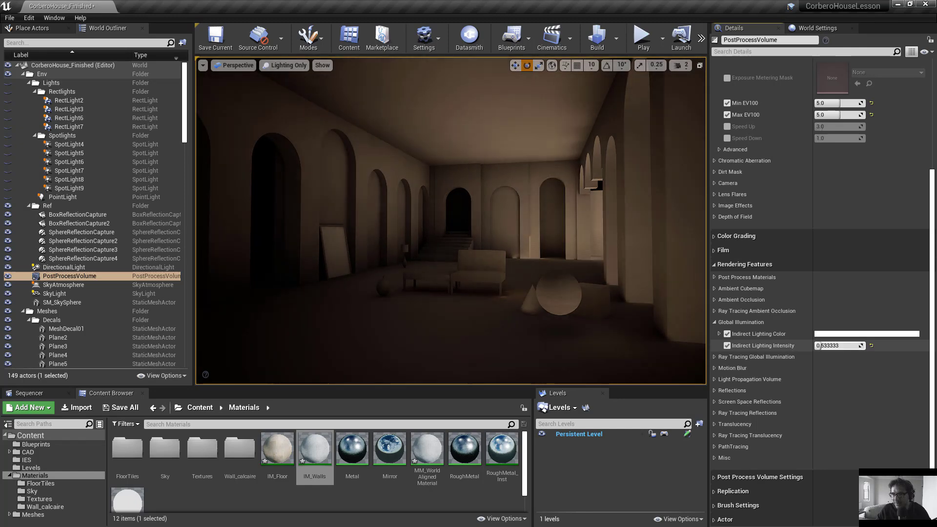
left_click(838, 346)
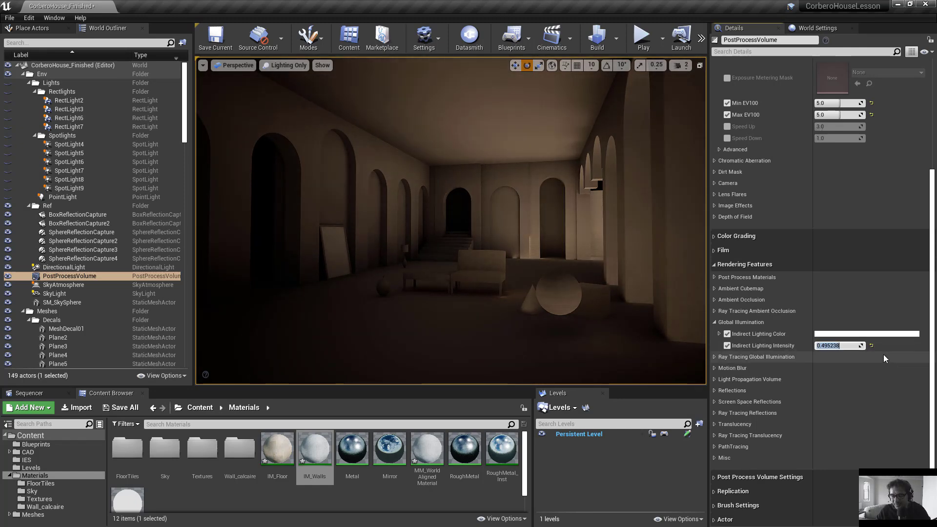
type("0.0")
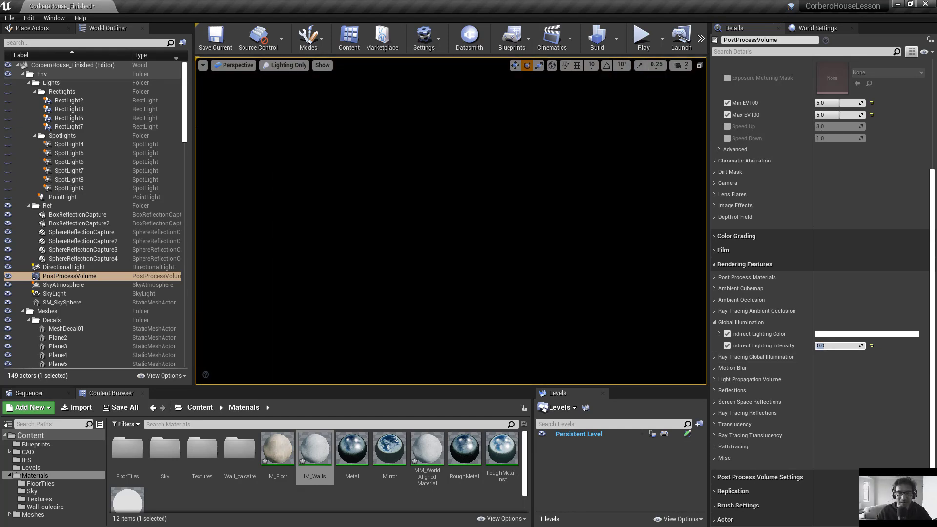
Enable Affects World on the DirectionalLight and set its mobility to Movable.
left_click_drag(186, 124, 189, 138)
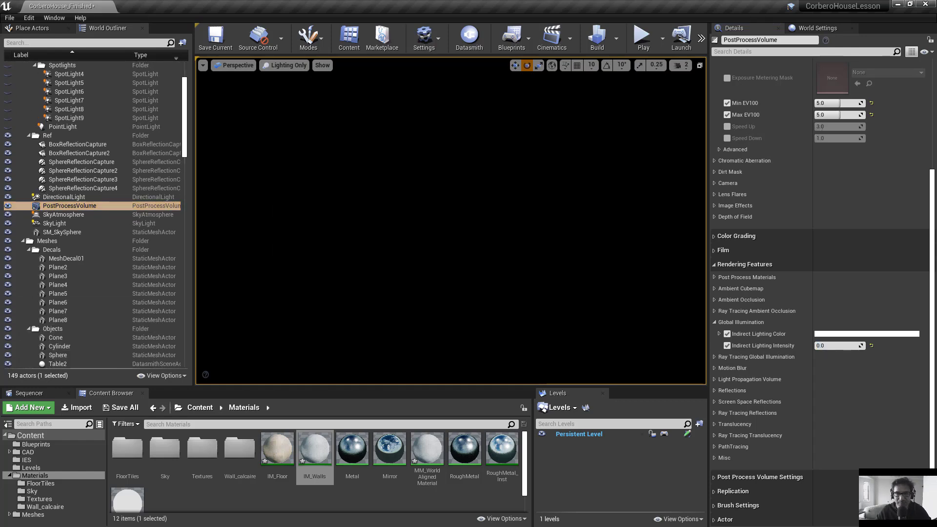
left_click(53, 197)
left_click_drag(932, 217, 932, 164)
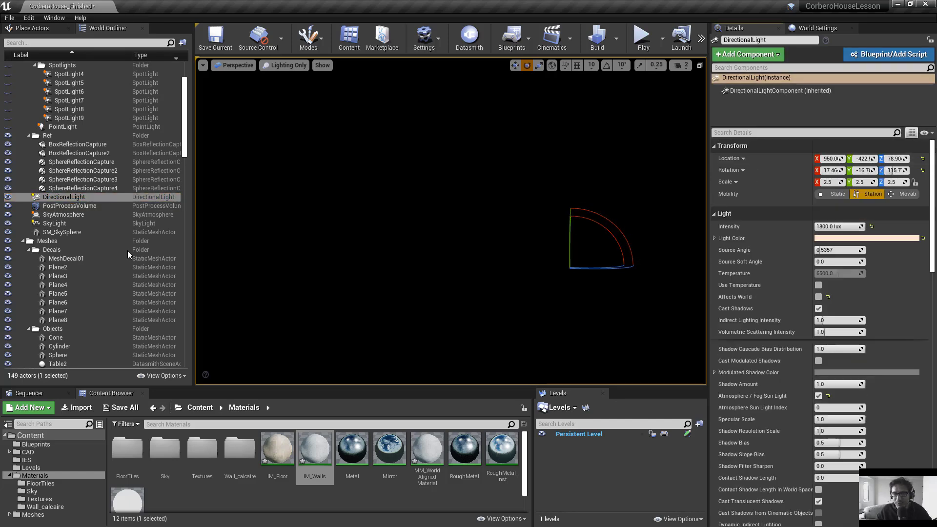
left_click(819, 297)
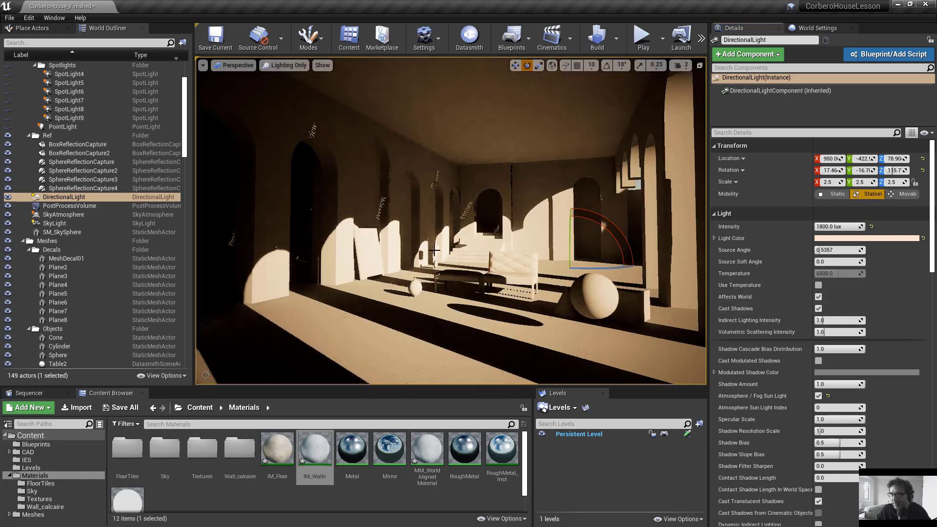
scroll(436, 250, "down", 3)
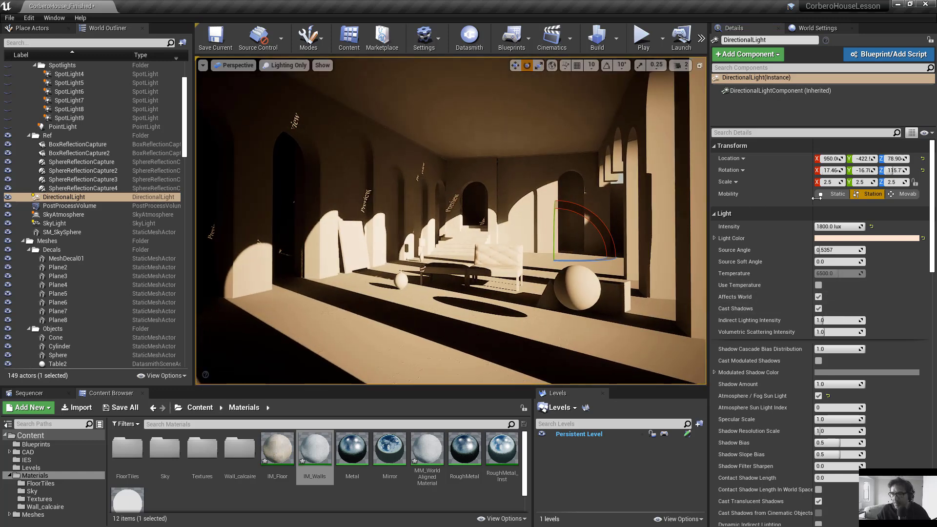
left_click(905, 193)
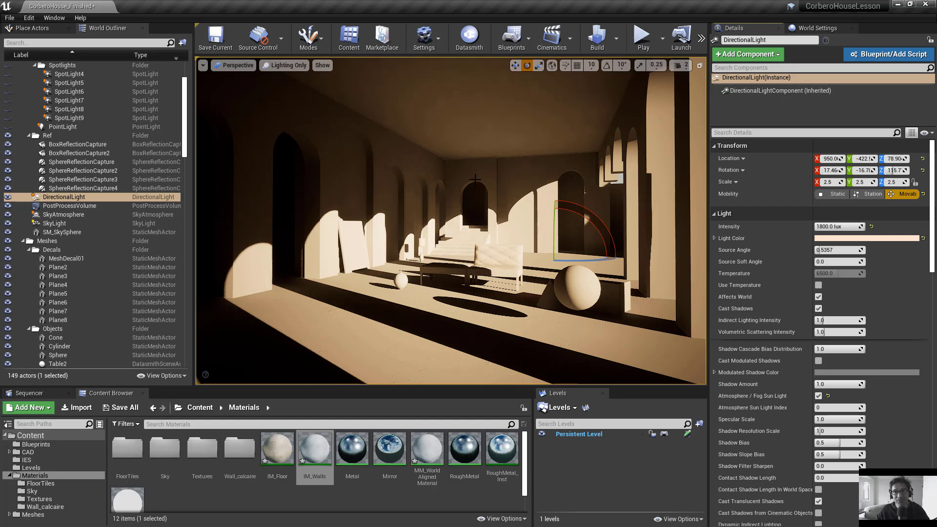
Rotate the DirectionalLight to about 21.1°, -9.1° and 111.1° so the sun patches shift across the arches and floor.
right_click_drag(461, 200, 484, 232)
key("e")
key("a")
key("d")
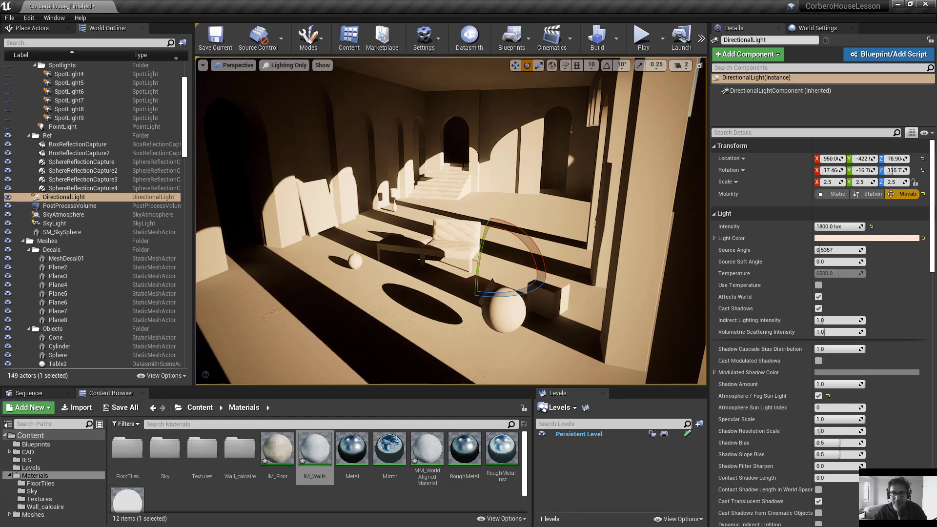
left_click_drag(461, 175, 617, 206, "alt")
right_click_drag(461, 176, 489, 145)
key("w")
key("d")
key("q")
key("a")
key("w")
right_click_drag(597, 168, 650, 100)
right_click_drag(611, 227, 374, 227)
left_click_drag(647, 223, 376, 205)
left_click_drag(635, 248, 621, 248)
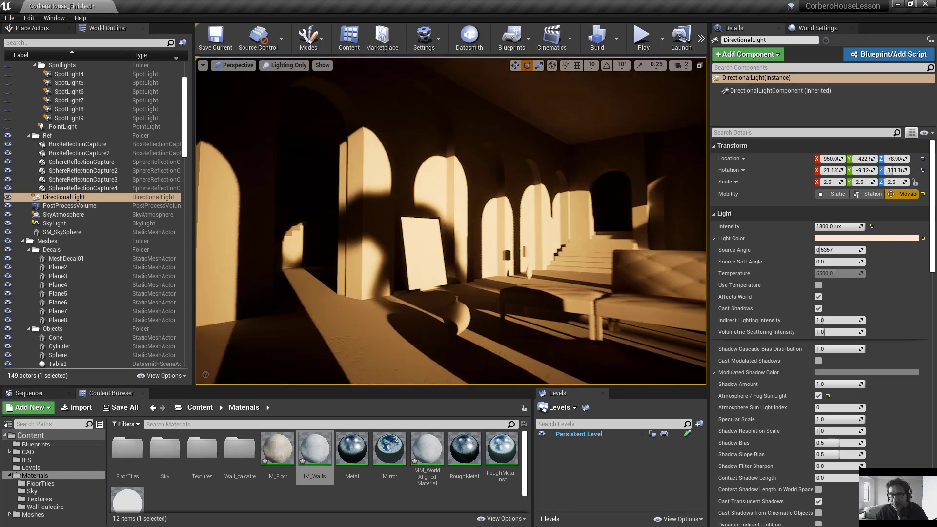
Inspect the shadows around the arches and leaning frame, and switch the viewport to Lit mode.
right_click_drag(454, 186, 454, 187)
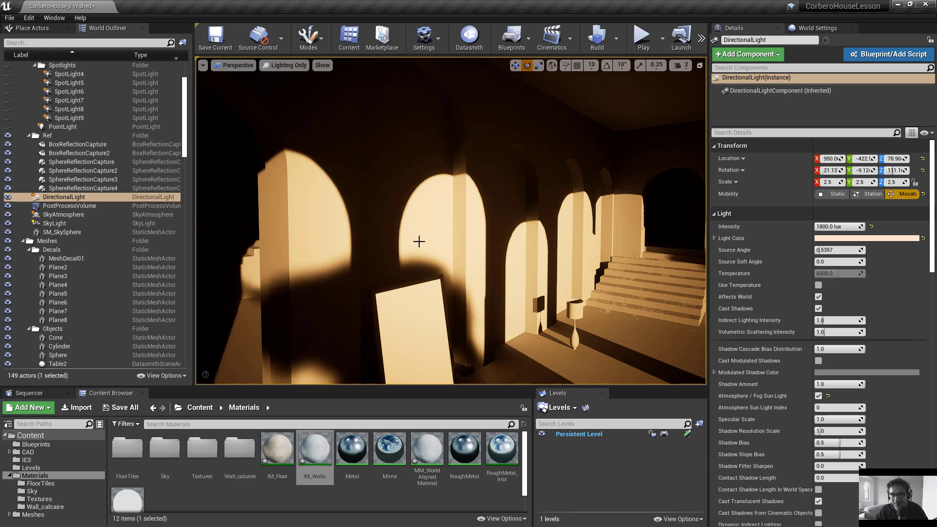
key("s")
right_click_drag(419, 245, 547, 292)
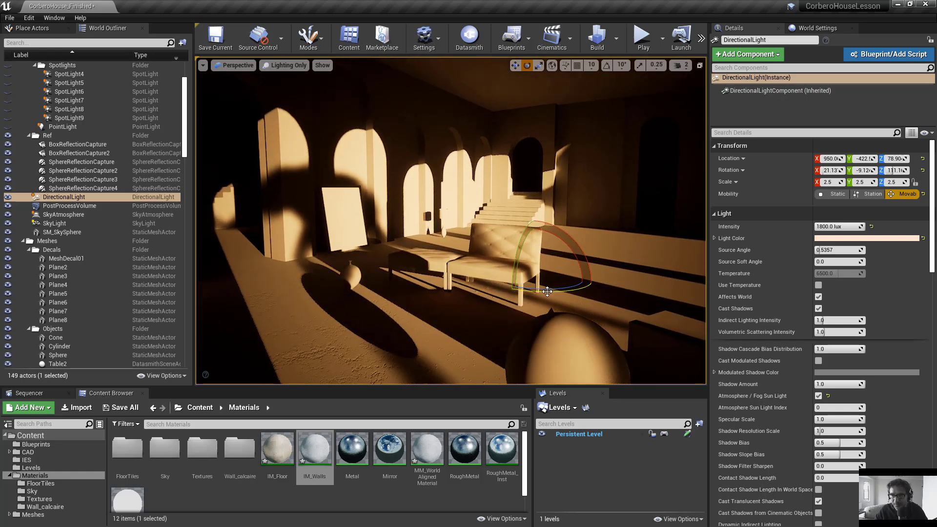
left_click_drag(510, 287, 509, 288)
left_click(284, 65)
left_click(300, 85)
Select the picture frame leaning on the wall and check its Glass_Inst material.
right_click_drag(371, 195, 420, 213)
left_click(332, 200)
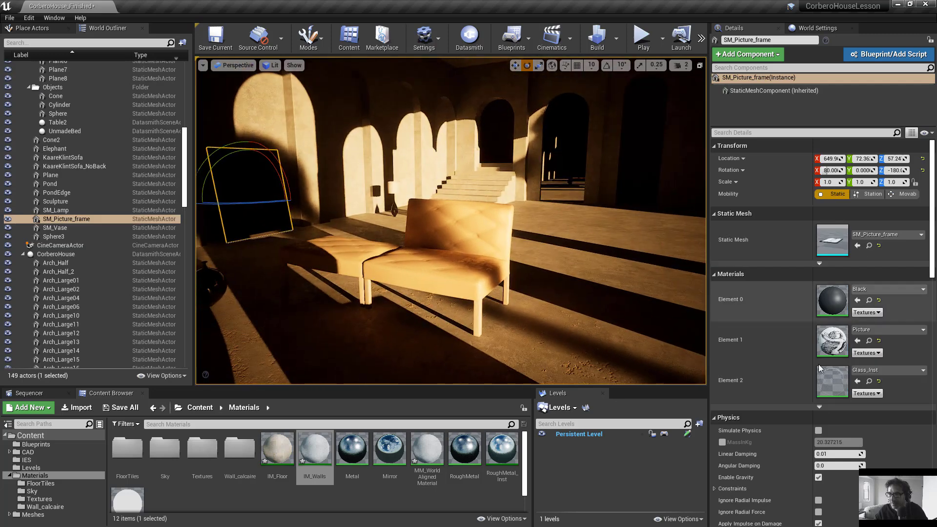
double_click(835, 390)
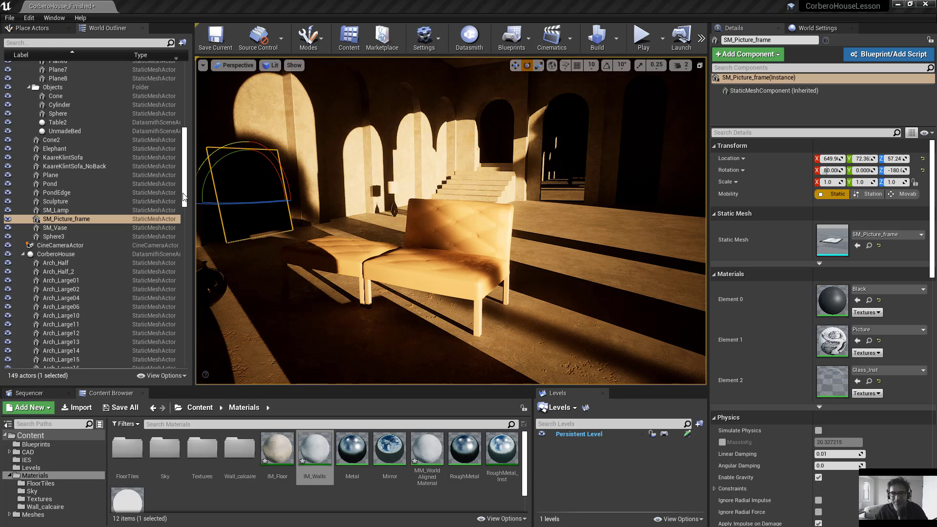
right_click_drag(410, 168, 342, 167)
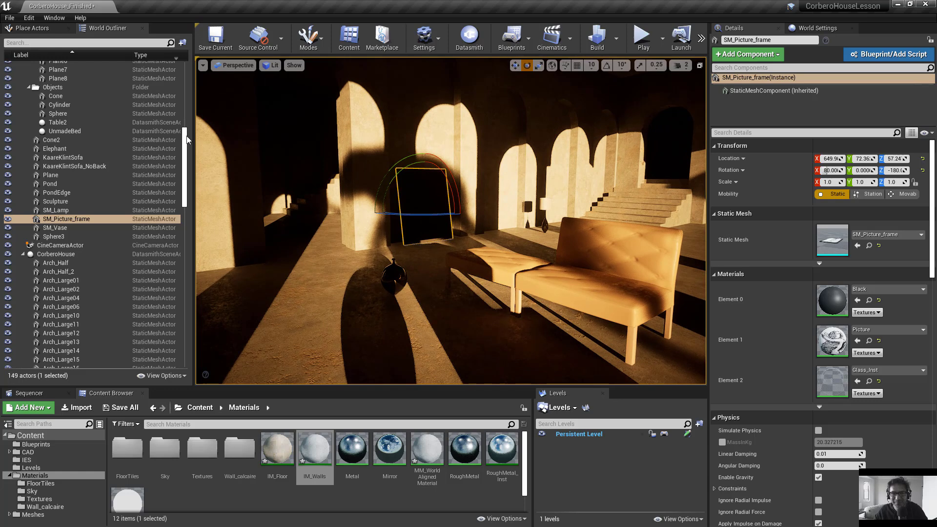
Enable Affects World on the SkyLight.
left_click_drag(187, 141, 187, 75)
left_click(73, 293)
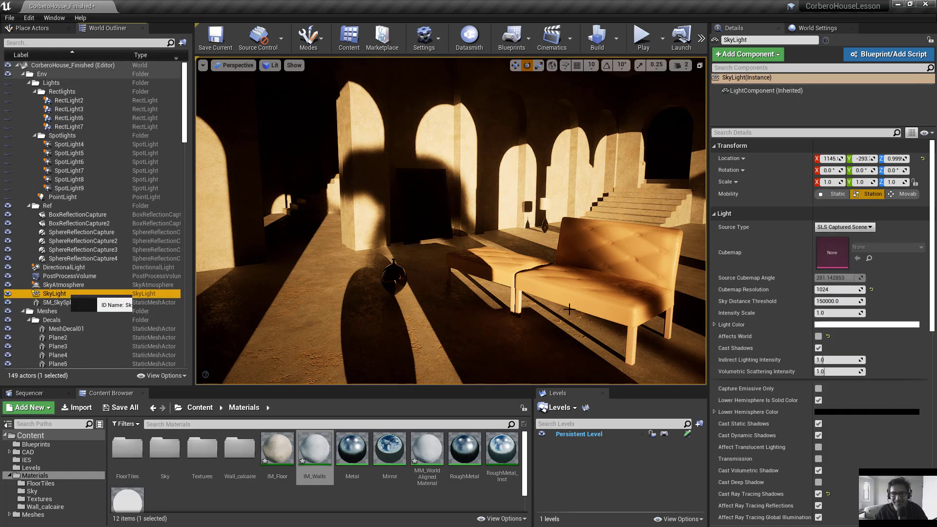
left_click(819, 336)
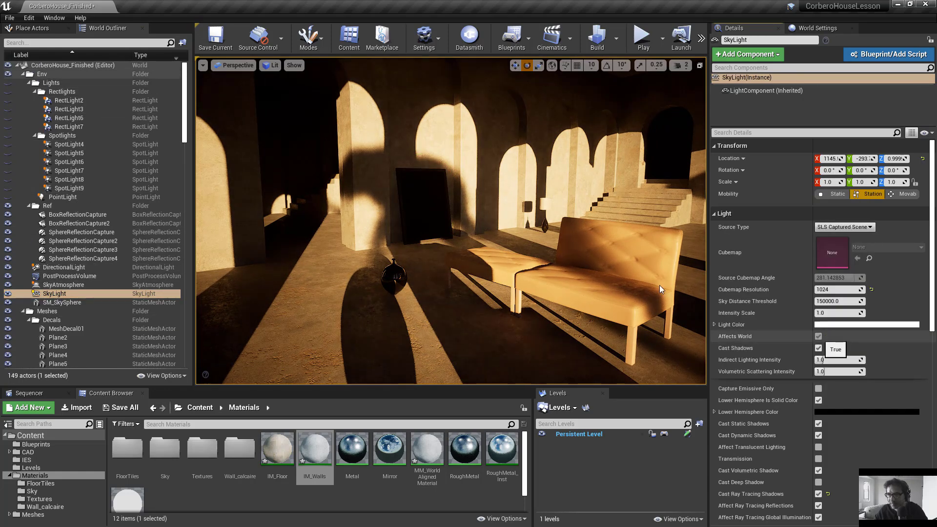
Examine the IMG_5524 drawing texture used by the leaning picture frame's Picture material, and close both asset editors.
left_click(439, 215)
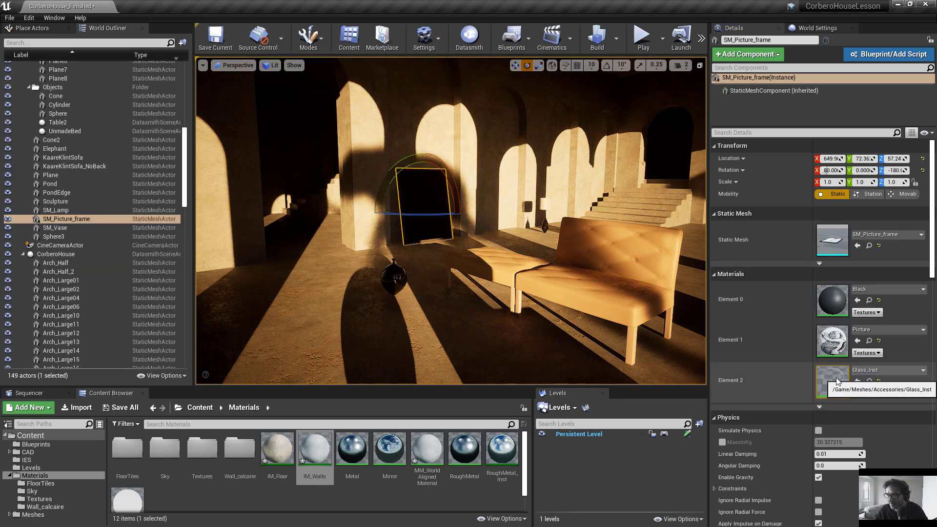
double_click(832, 240)
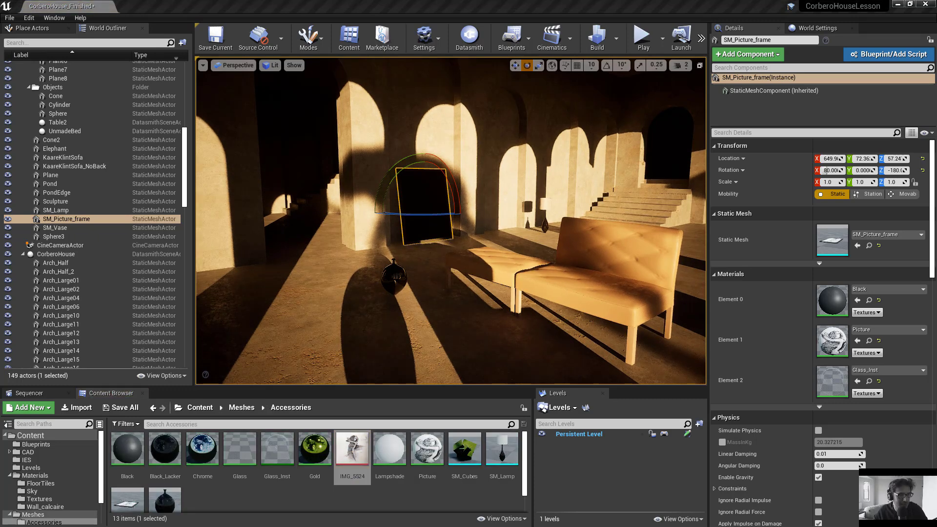
left_click_drag(0, 117, 576, 62)
scroll(343, 226, "up", 3)
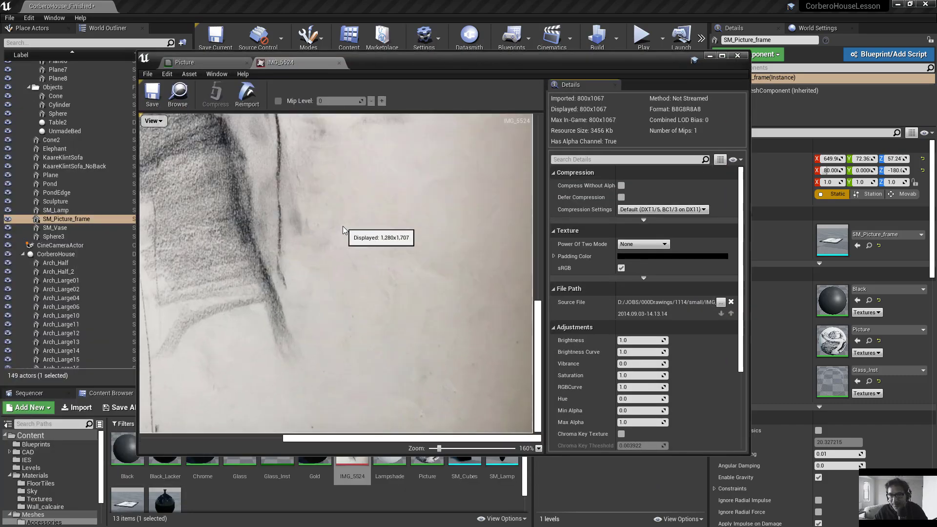
left_click_drag(539, 307, 539, 202)
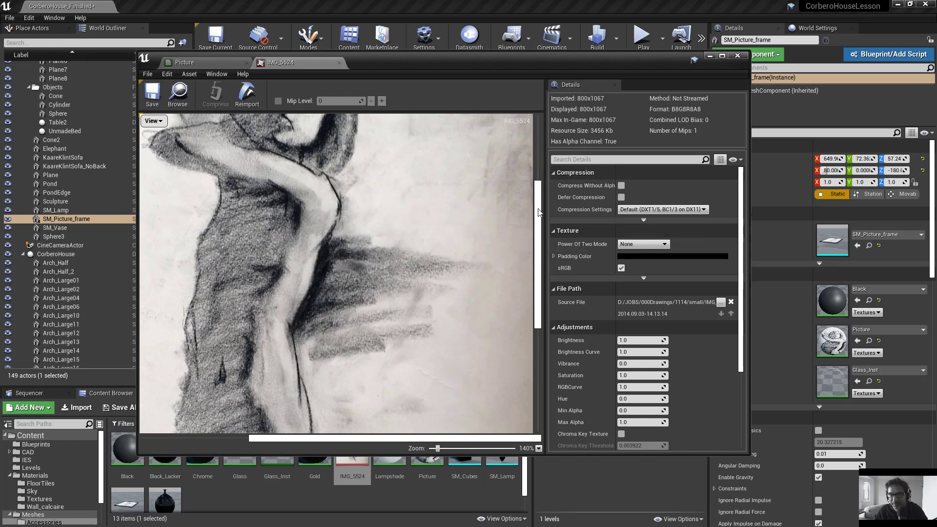
left_click_drag(538, 215, 537, 188)
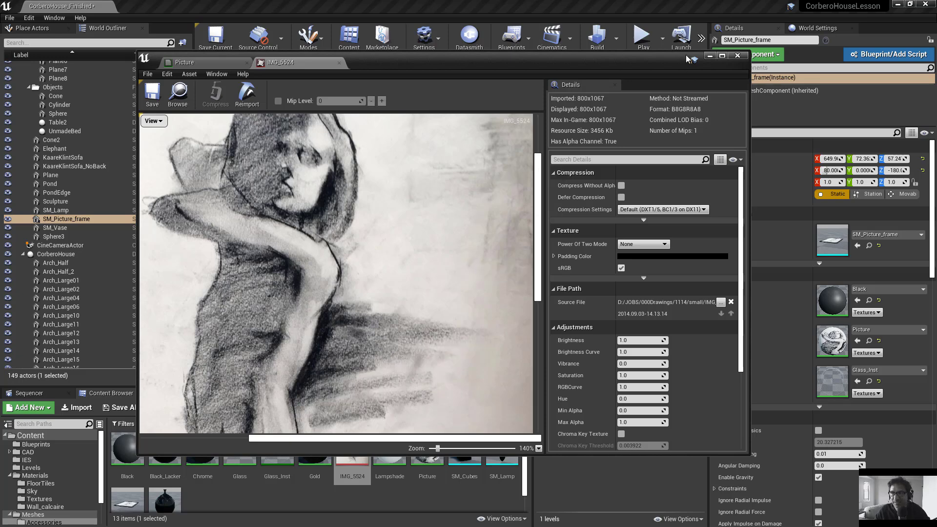
left_click_drag(390, 60, 368, 69)
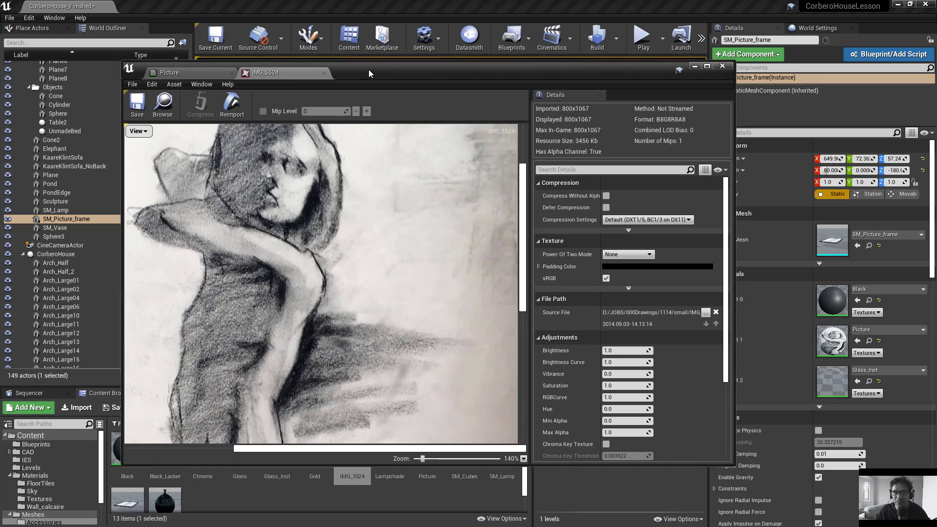
left_click(326, 73)
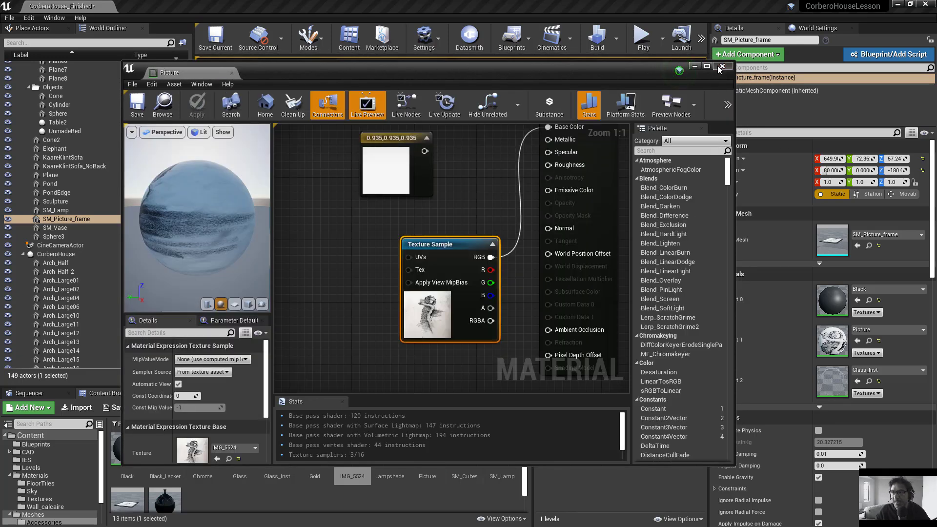
left_click(722, 67)
right_click_drag(494, 222, 518, 212)
left_click_drag(406, 229, 398, 230)
key("ctrl+z")
Rotate the DirectionalLight to about 21.1°, -9.3° and 114.8°.
right_click_drag(481, 256, 450, 204)
key("s")
left_click(466, 234)
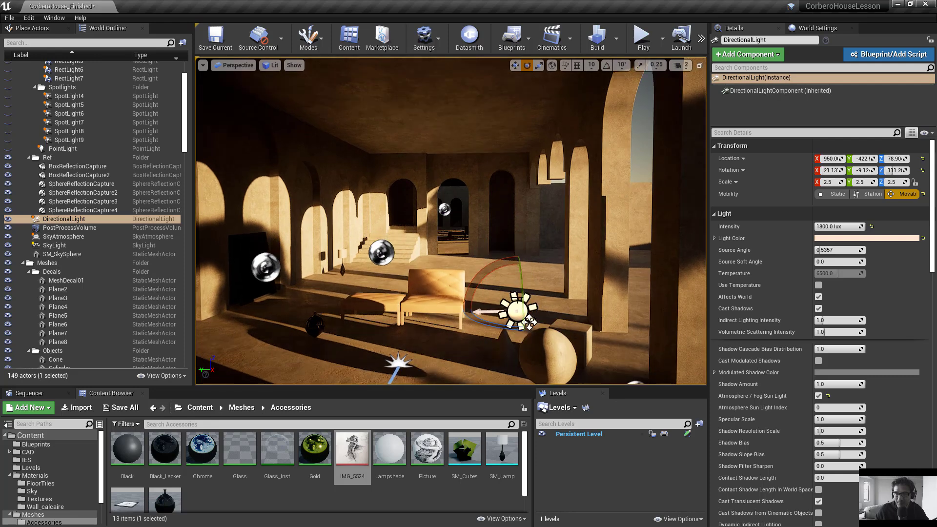
left_click_drag(493, 325, 504, 326)
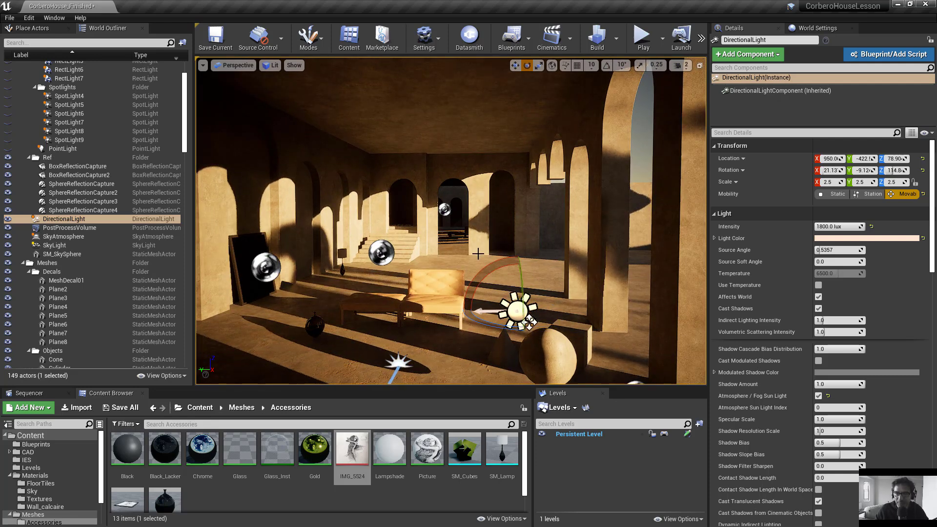
left_click_drag(489, 268, 337, 231)
Inspect the sunlight and shadows across the hall's arches, floor, sofa and leaning picture frame.
right_click_drag(439, 224, 429, 229)
key("d")
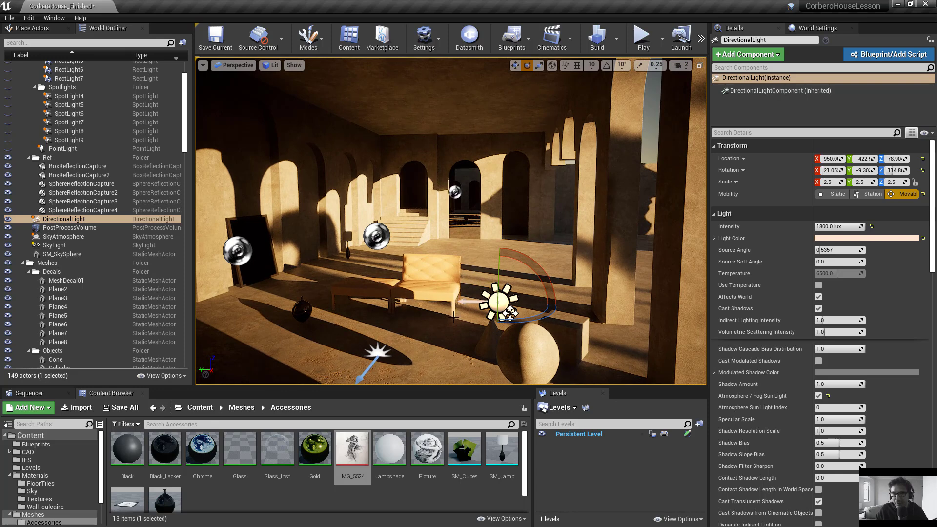
mouse_move(450, 259)
right_mouse_down()
mouse_move(458, 263)
mouse_move(442, 252)
right_mouse_up()
key("a")
key("w")
scroll(448, 254, "up", 2)
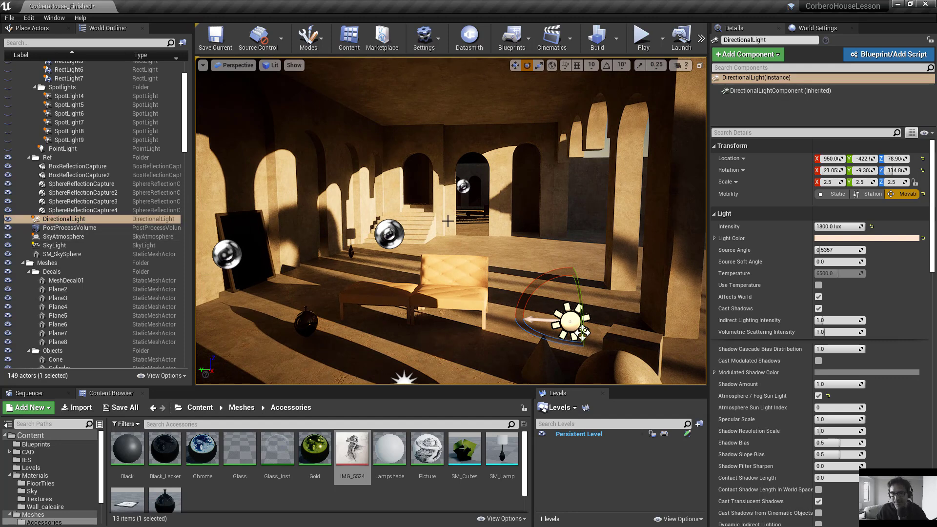
right_click_drag(536, 236, 523, 239)
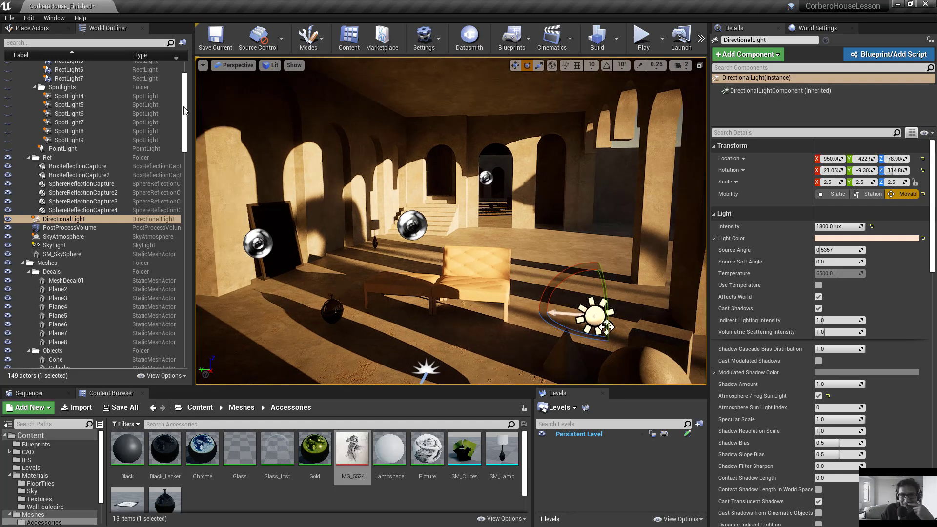
left_click_drag(187, 116, 186, 99)
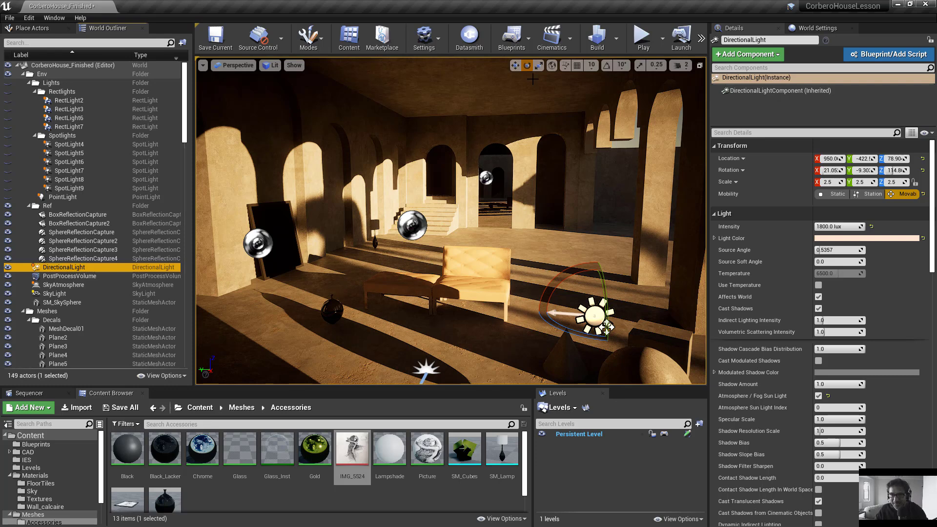
right_click_drag(519, 178, 488, 225)
key("s")
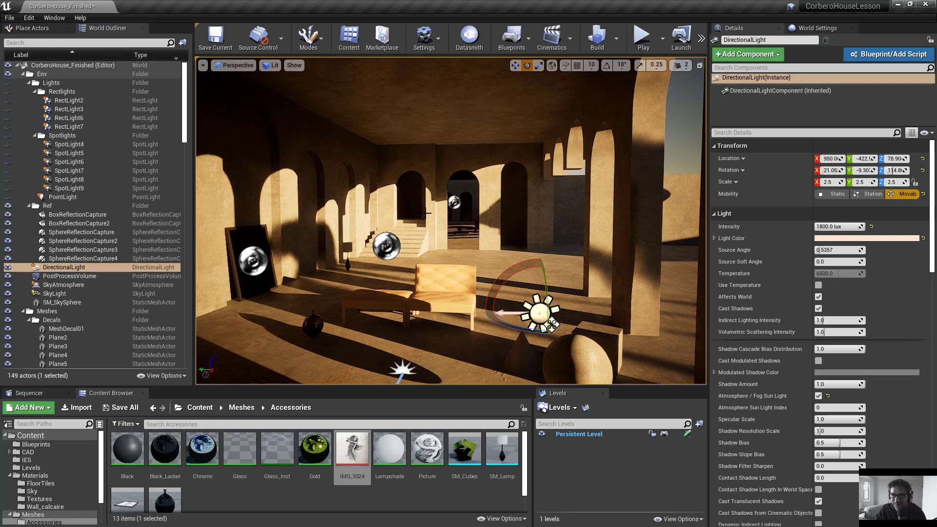
Disable Affects World on the DirectionalLight and check the PostProcessVolume's exposure settings.
left_click(819, 297)
right_click_drag(488, 273, 519, 273)
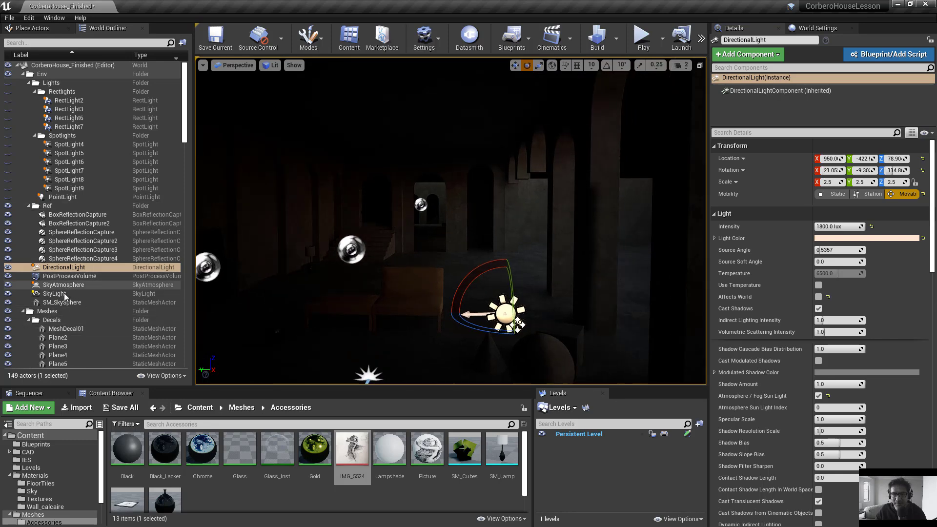
left_click(66, 276)
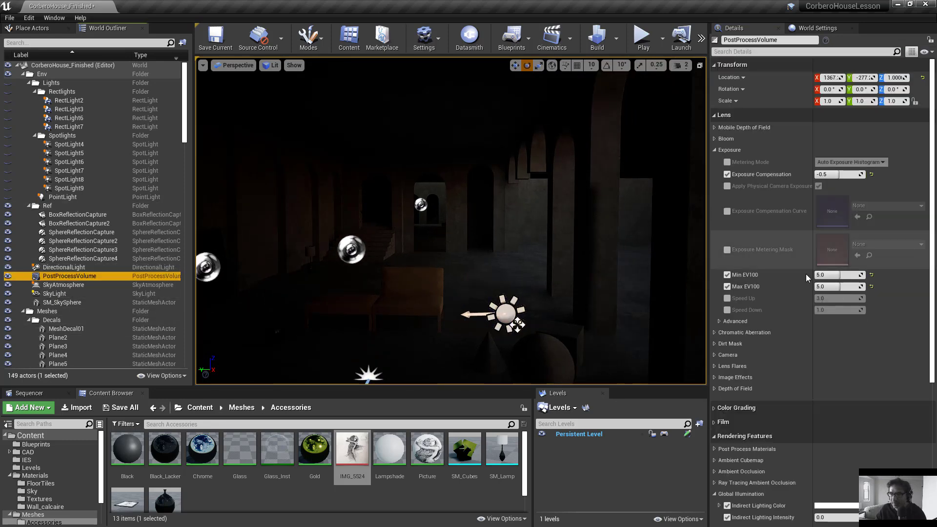
right_click_drag(542, 293, 513, 293)
Toggle Affects World off and on for the SkyLight, and enable it again on the DirectionalLight.
left_click(73, 294)
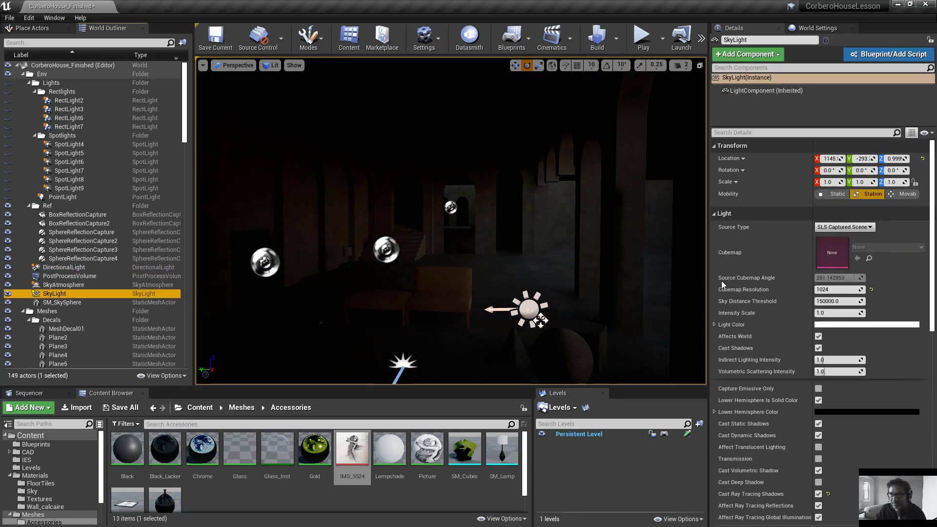
left_click(818, 336)
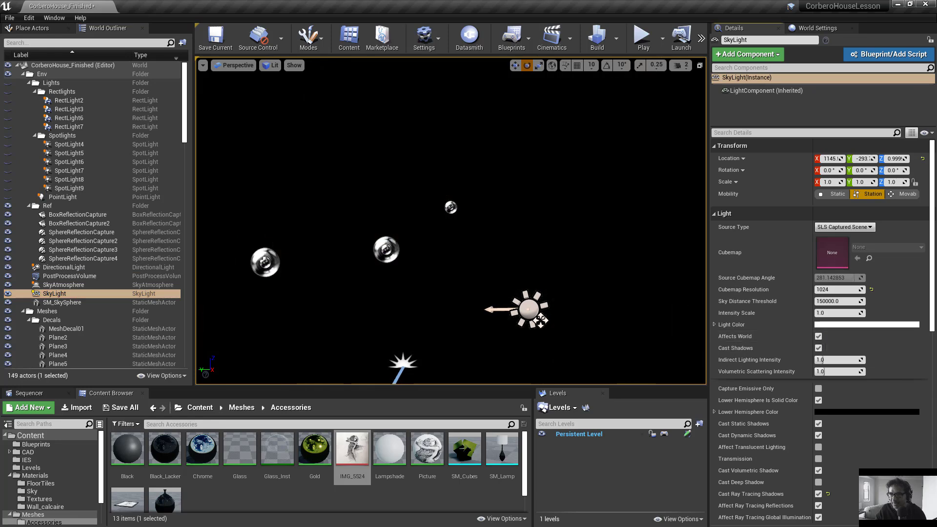
left_click(818, 336)
right_click_drag(561, 293, 567, 296)
key("s")
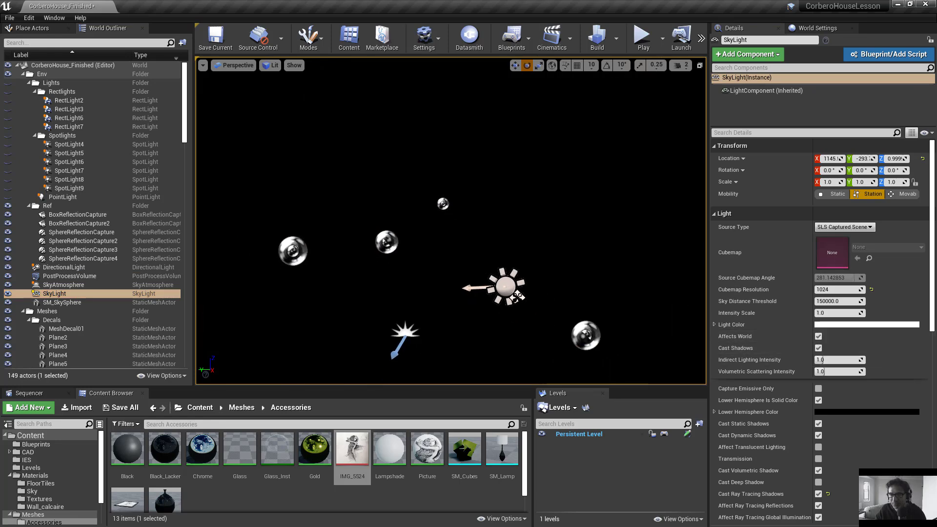
left_click(507, 285)
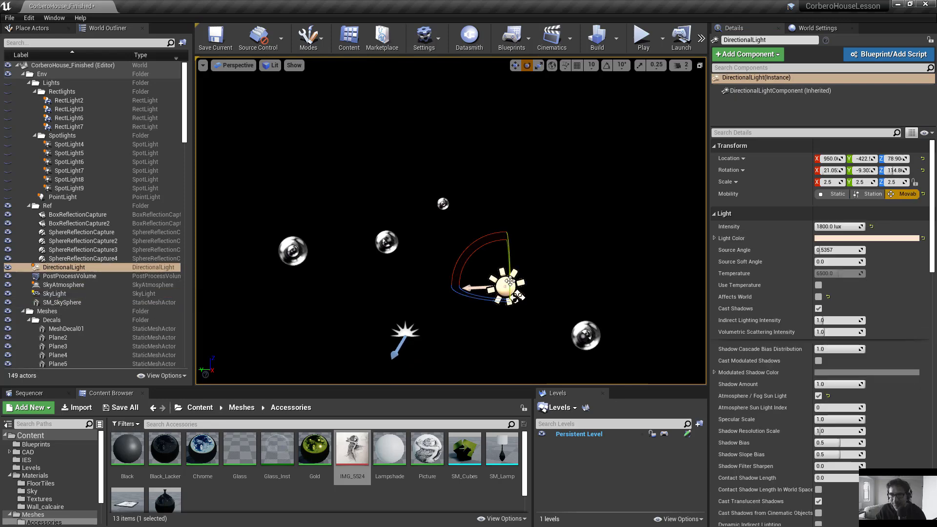
left_click(818, 297)
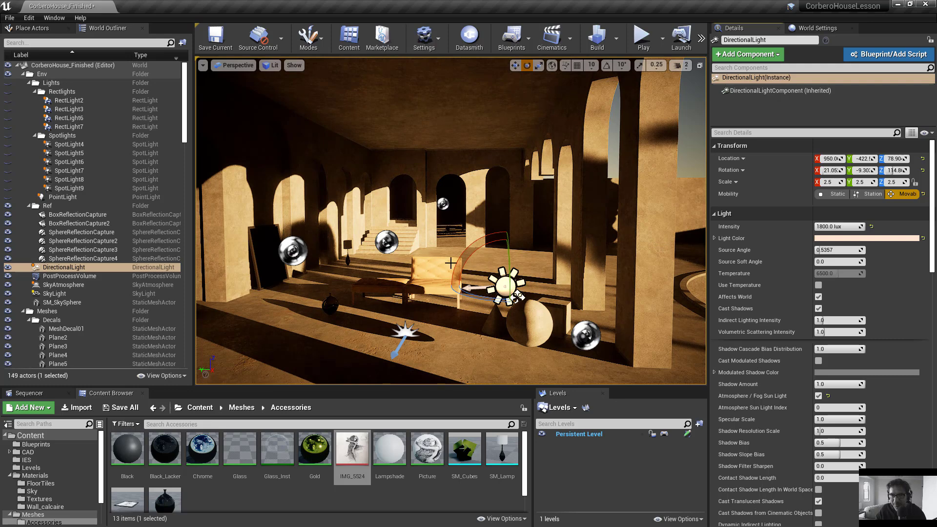
Toggle the SkyLight's Affects World off and on twice to compare its contribution to the sunlit hall.
left_click(100, 294)
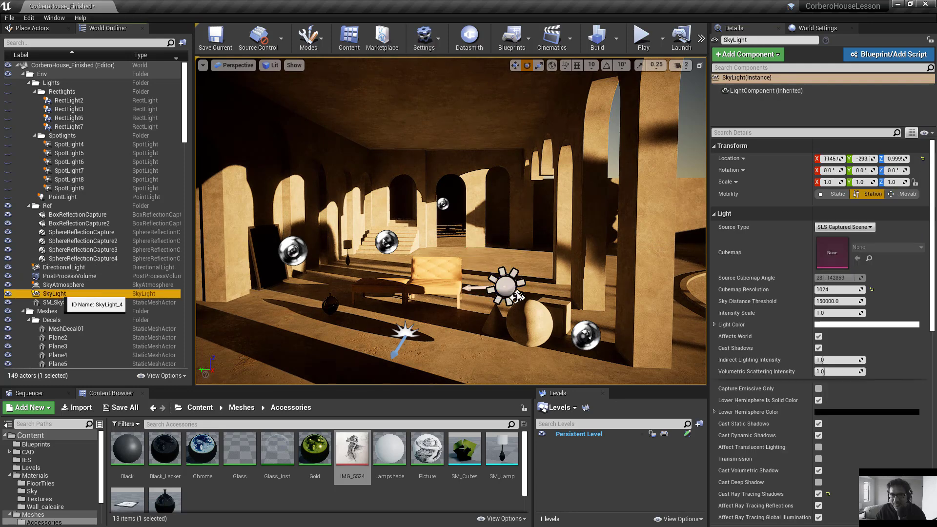
left_click(818, 337)
left_click(818, 336)
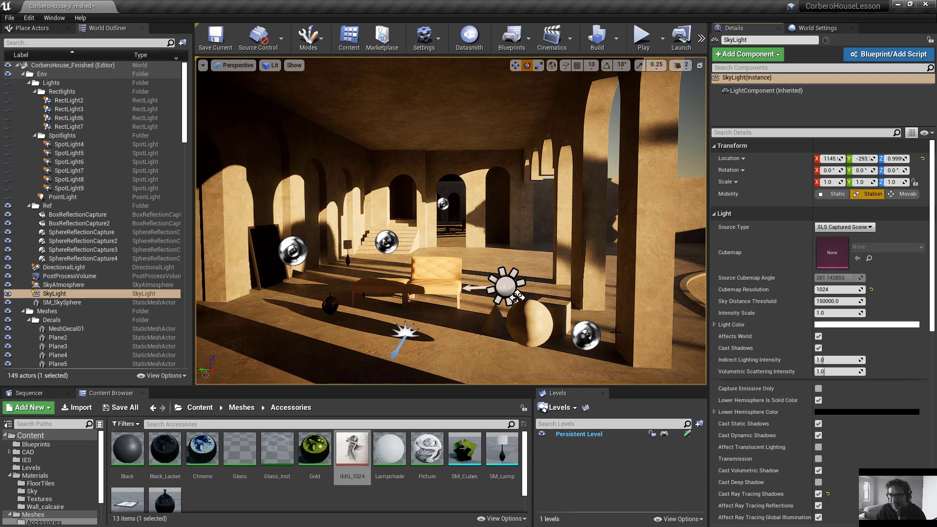
left_click(819, 337)
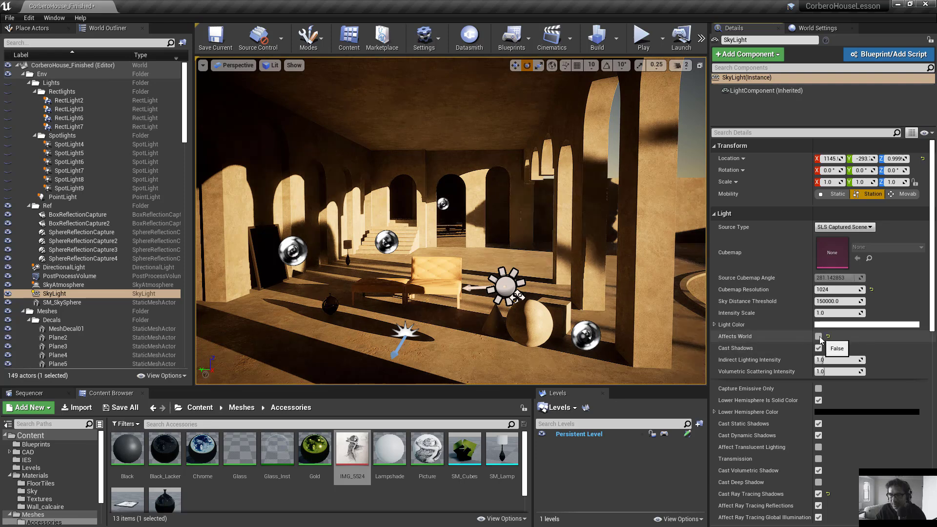
left_click(818, 337)
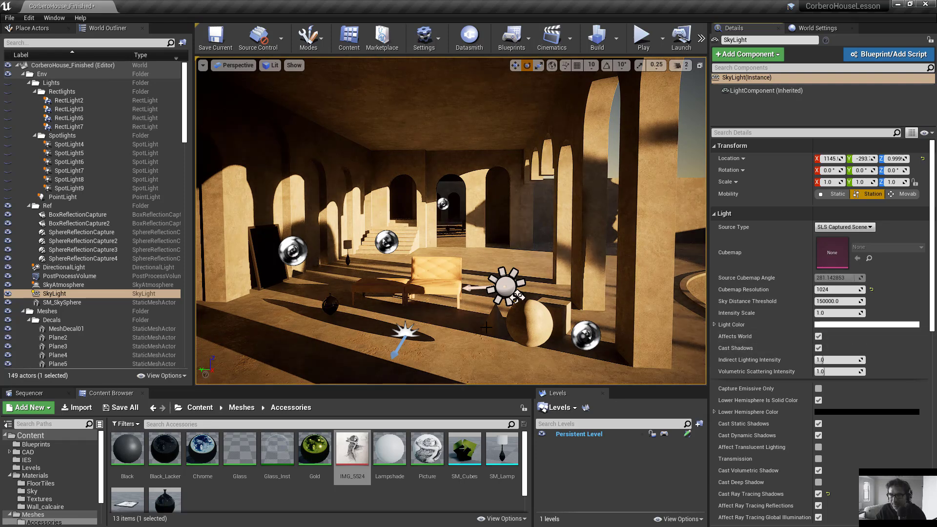
Examine the long shadows on the floor around the pillars and the sphere up close.
key("a")
right_click_drag(451, 220, 517, 252)
key("w")
right_click_drag(405, 318, 418, 334)
right_click_drag(621, 326, 693, 355)
right_click_drag(589, 336, 689, 337)
right_click_drag(452, 247, 463, 244)
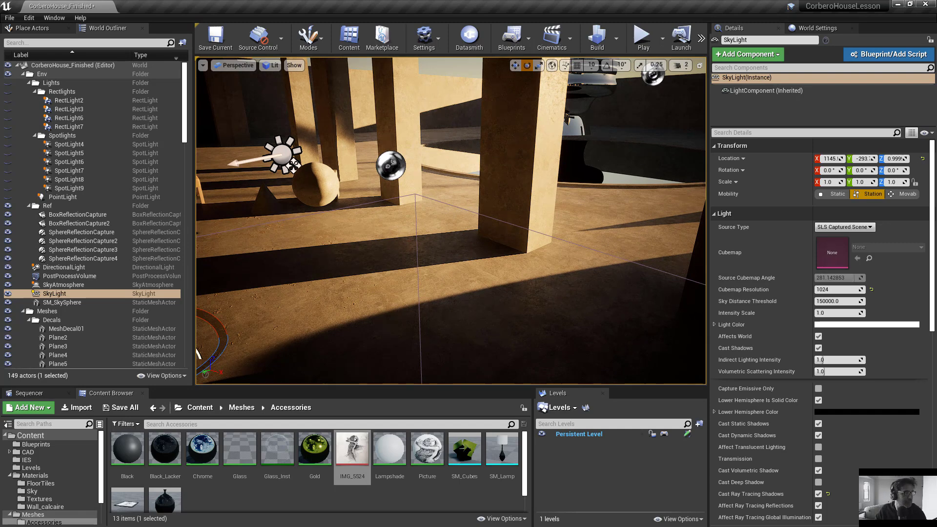
Switch to the browser and scrub the Matrix subway fight video back to 0:53 to examine its lighting.
left_click_drag(0, 45, 502, 52)
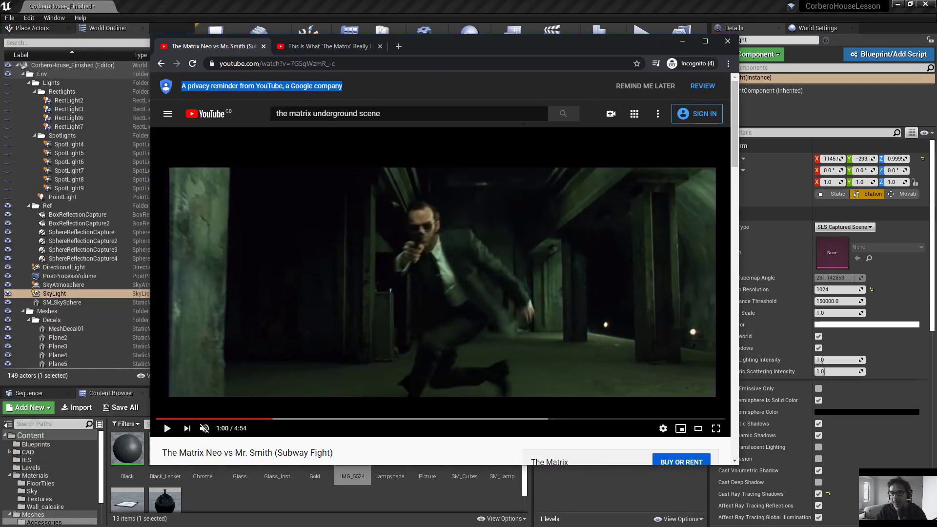
left_click(294, 420)
left_click(322, 420)
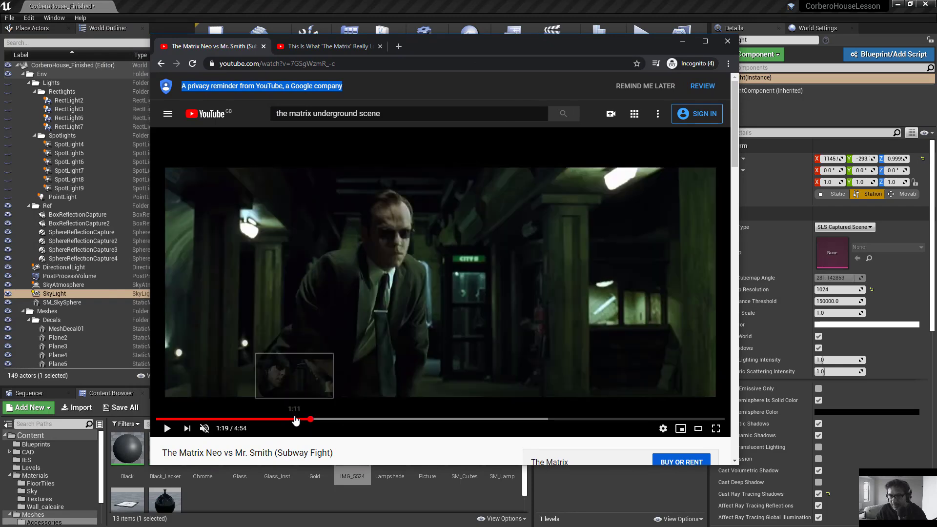
left_click_drag(323, 419, 237, 421)
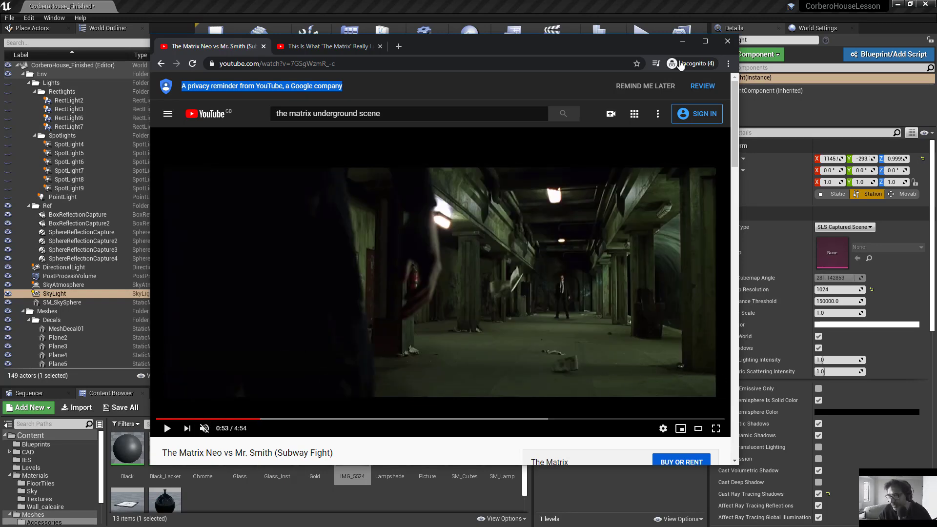
left_click(705, 41)
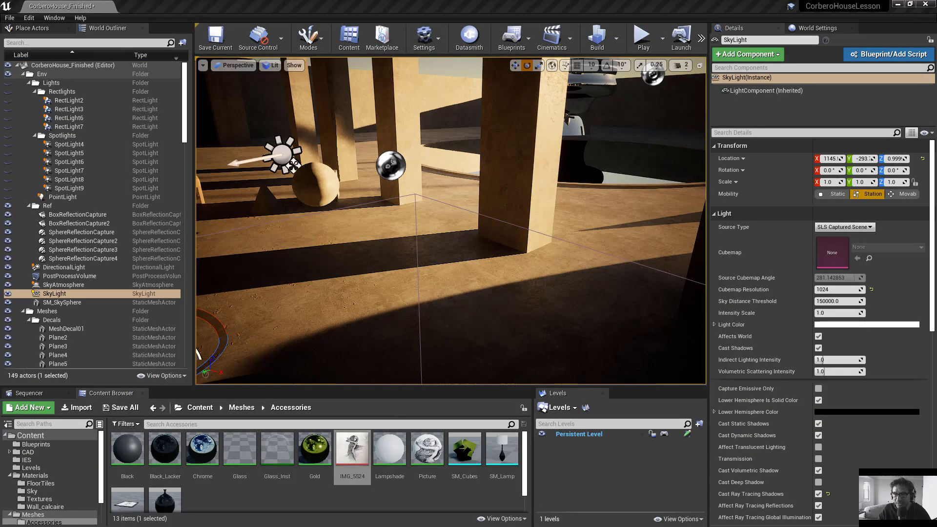
In Unreal Editor, view the pillars beside the sphere and disable Affects World on the DirectionalLight.
right_click_drag(496, 250, 475, 253)
right_click_drag(522, 282, 375, 208)
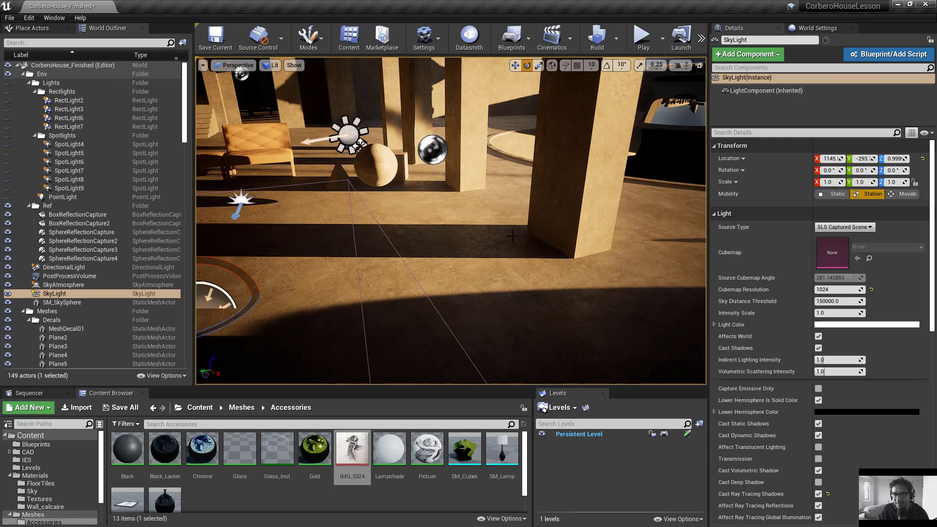
right_click_drag(450, 221, 454, 252)
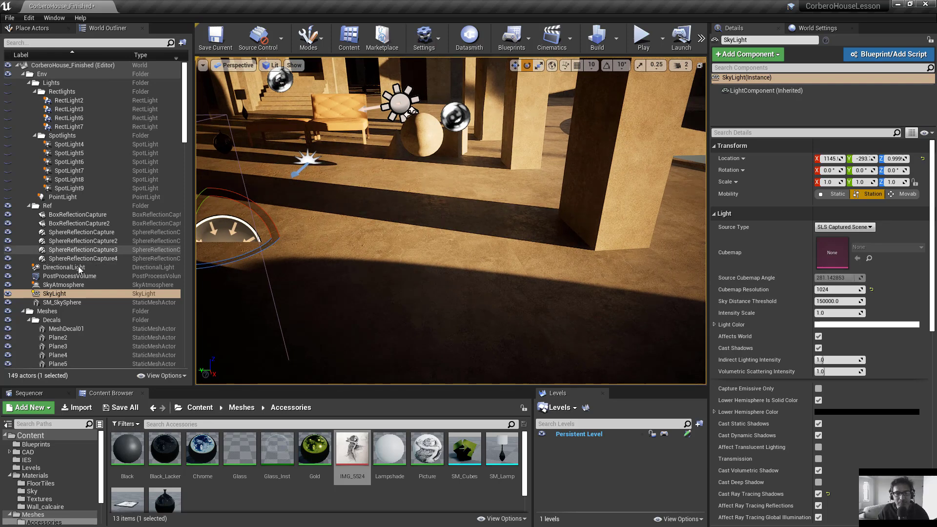
left_click(122, 267)
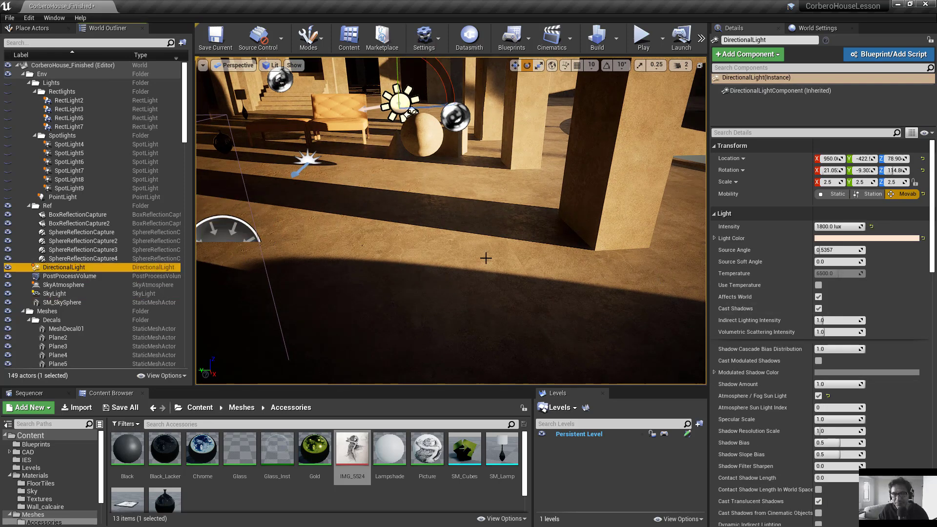
right_click_drag(381, 255, 425, 192)
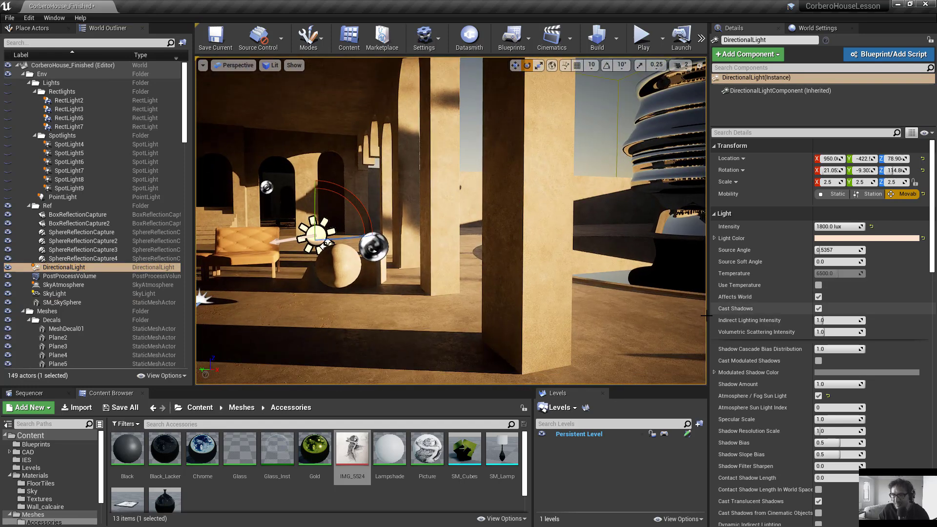
left_click(819, 296)
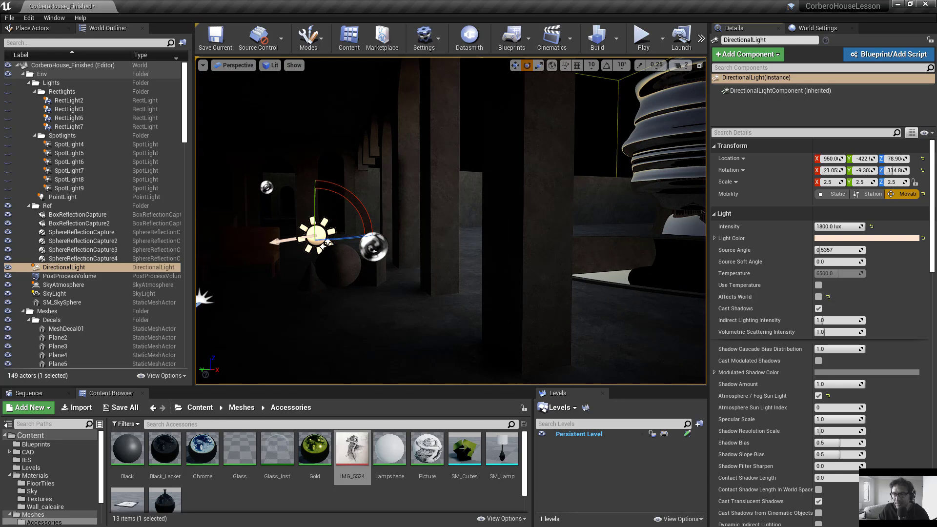
Try a different Intensity Scale on the SkyLight while viewing the floor between the pillars, and reset it to the default.
right_click_drag(451, 220, 475, 289)
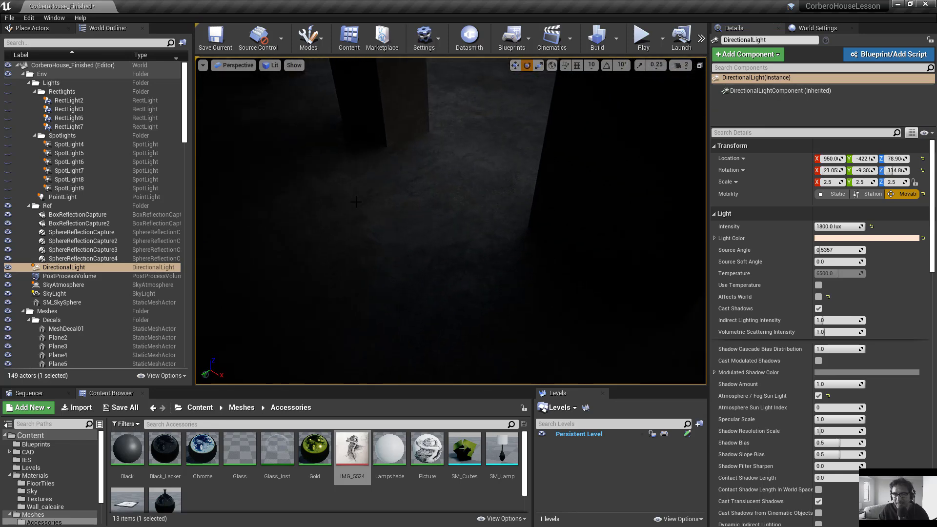
left_click(73, 294)
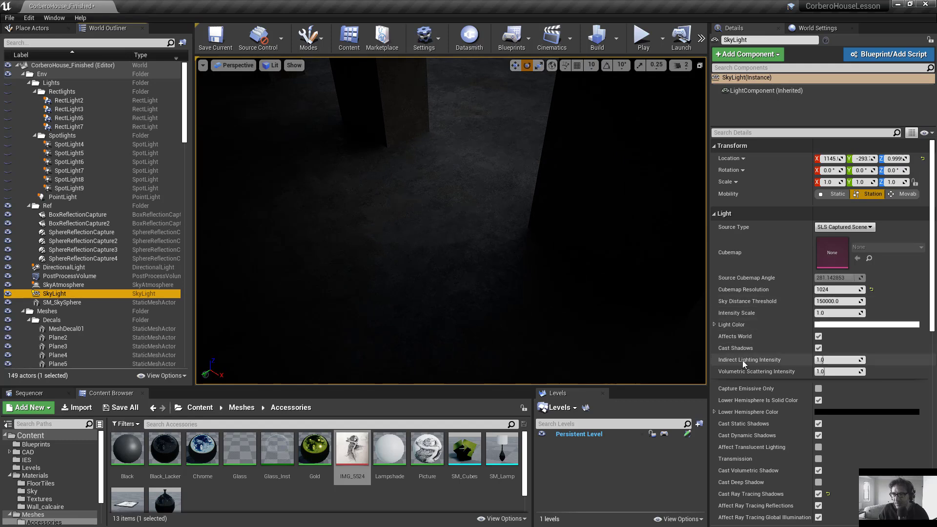
left_click(829, 312)
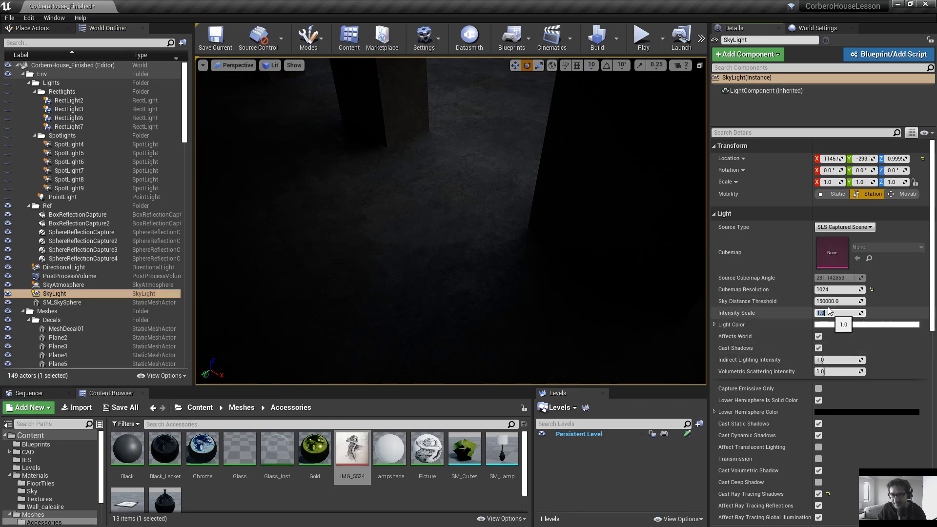
type("5")
key("Return")
left_click(872, 313)
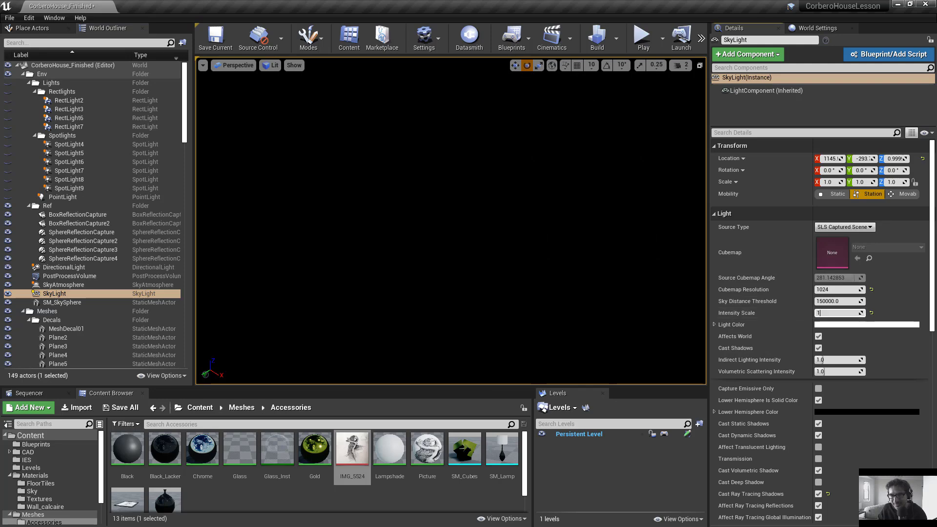
Re-enable Affects World on the DirectionalLight and view the pillars beside the sphere.
left_click(84, 267)
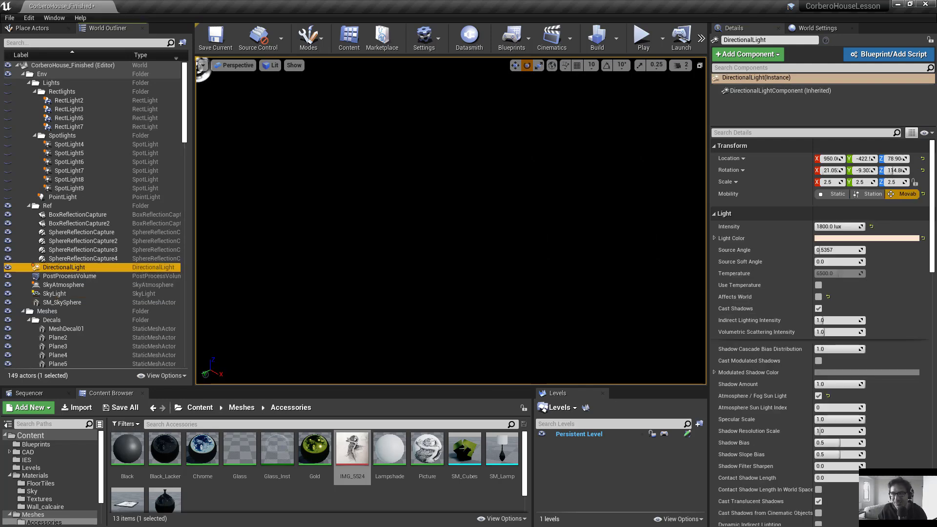
left_click(818, 296)
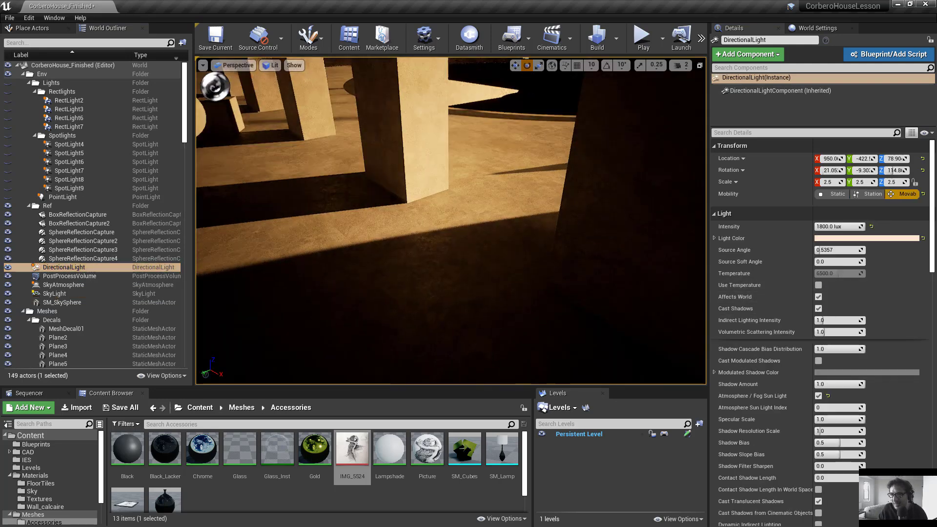
right_click_drag(561, 273, 520, 252)
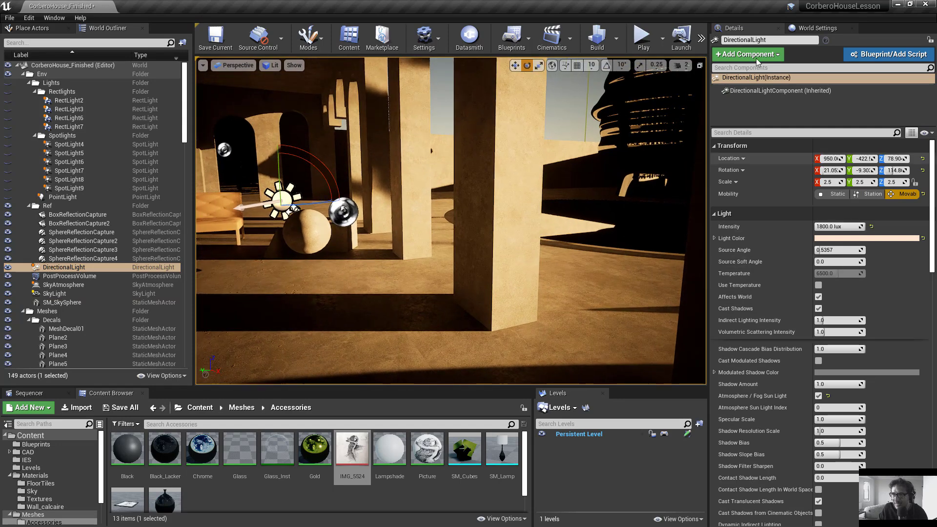
Assign the SunShadows material from the Materials folder as the DirectionalLight's Light Function Material.
scroll(804, 298, "down", 5)
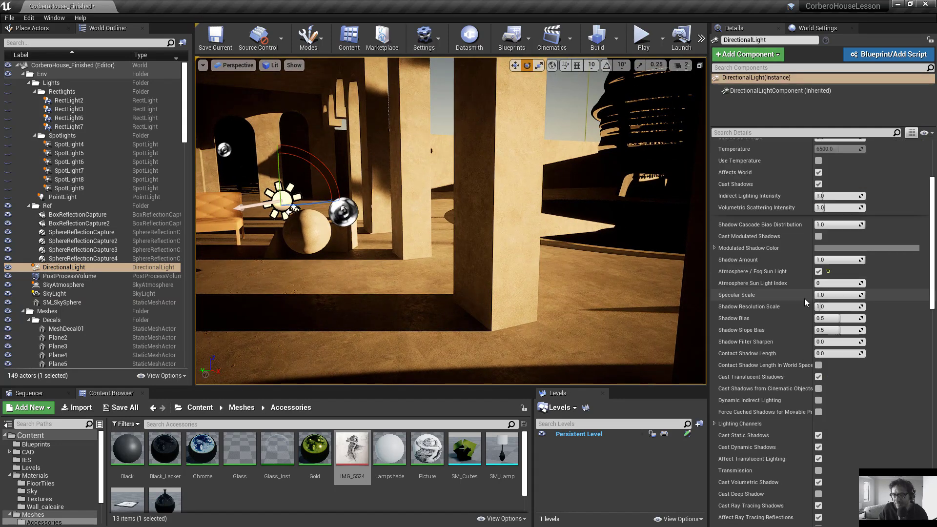
scroll(809, 299, "down", 10)
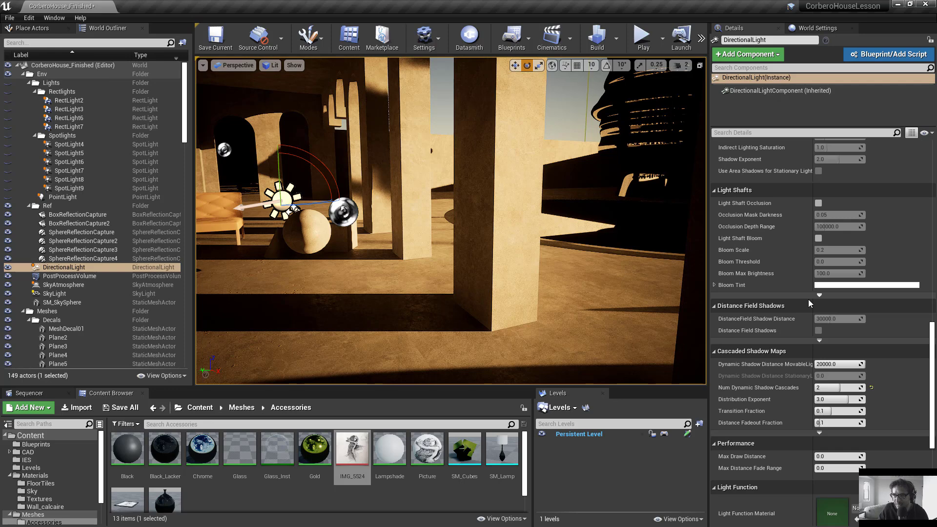
scroll(808, 299, "down", 2)
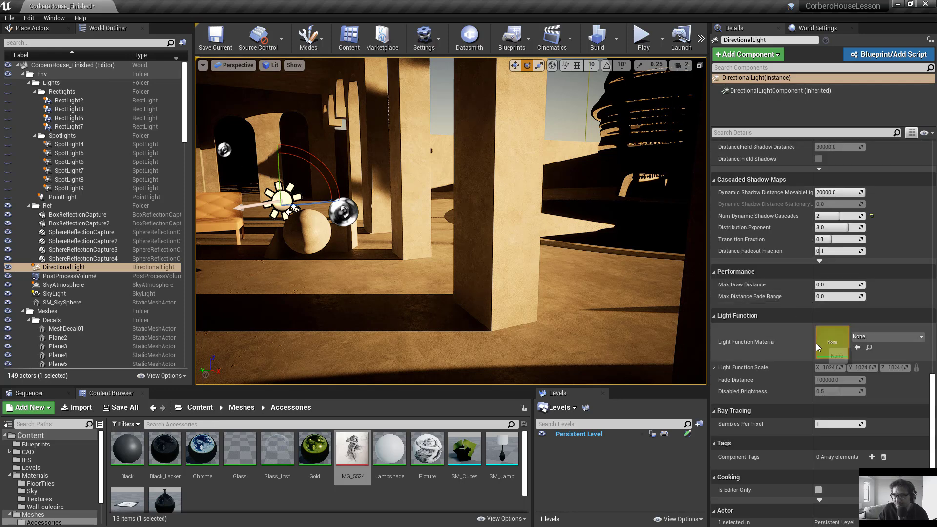
left_click_drag(352, 387, 353, 328)
left_click(37, 416)
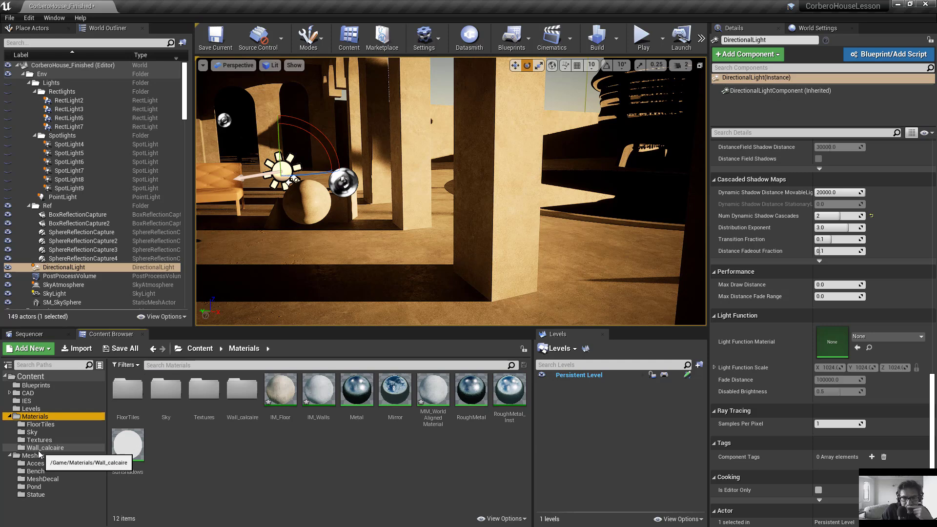
left_click(32, 432)
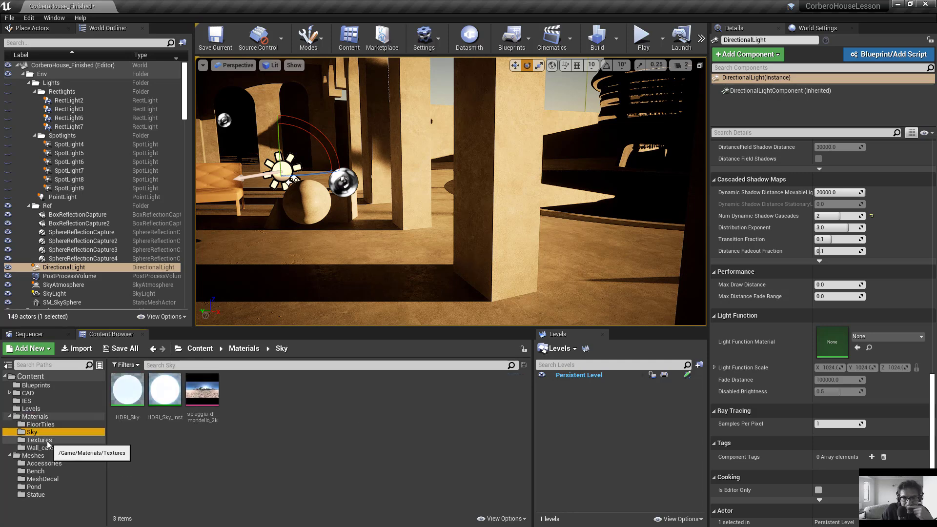
left_click(35, 417)
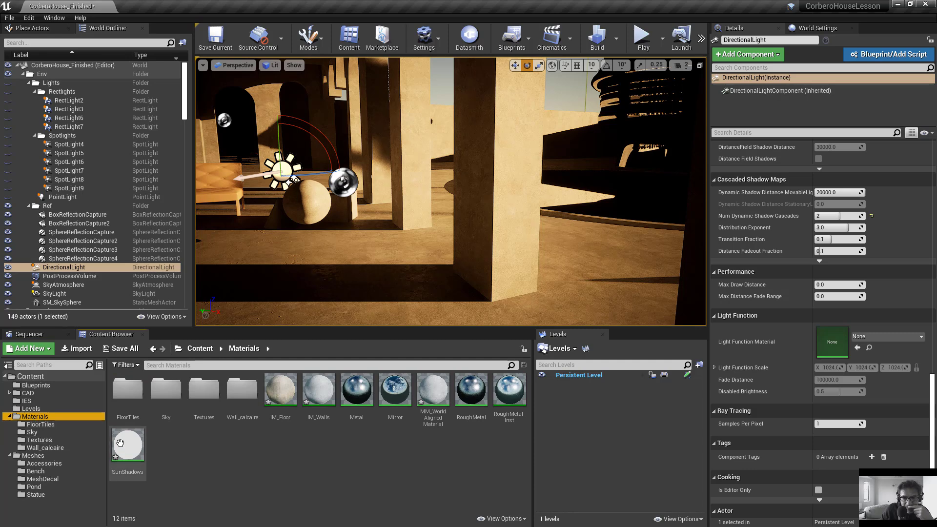
left_click_drag(127, 444, 836, 345)
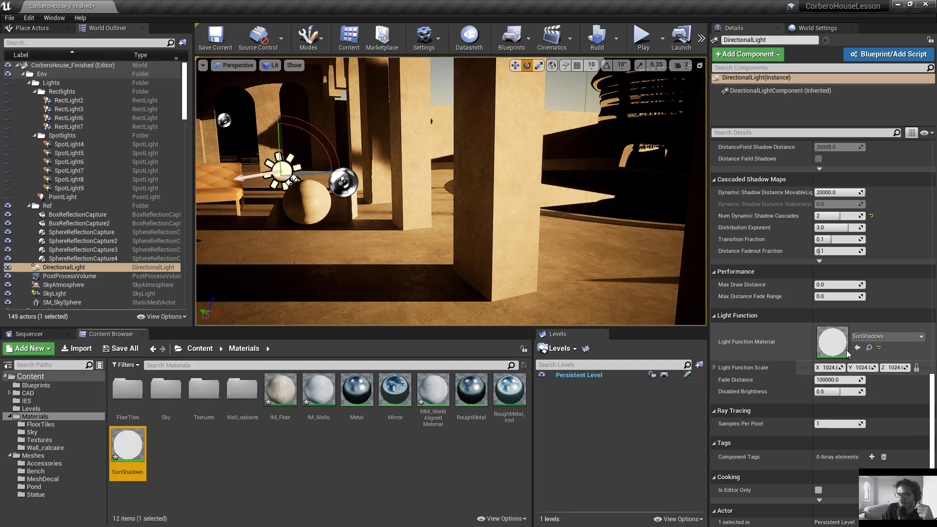
Open the SunShadows material, set the Shadows parameter's default value to 0, and move the material editor out of the way.
double_click(832, 341)
right_click_drag(354, 289, 415, 331)
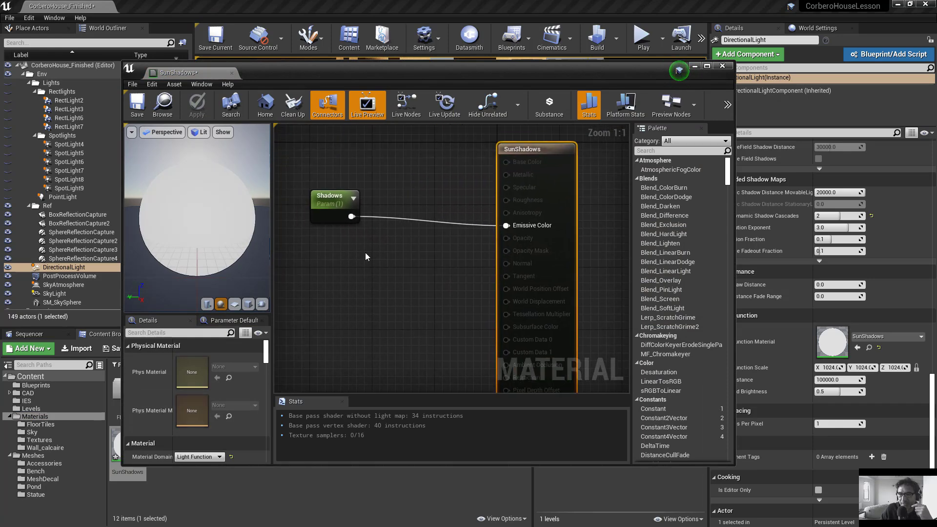
left_click(342, 210)
left_click_drag(345, 69, 688, 93)
left_click(532, 413)
type("0")
key("Return")
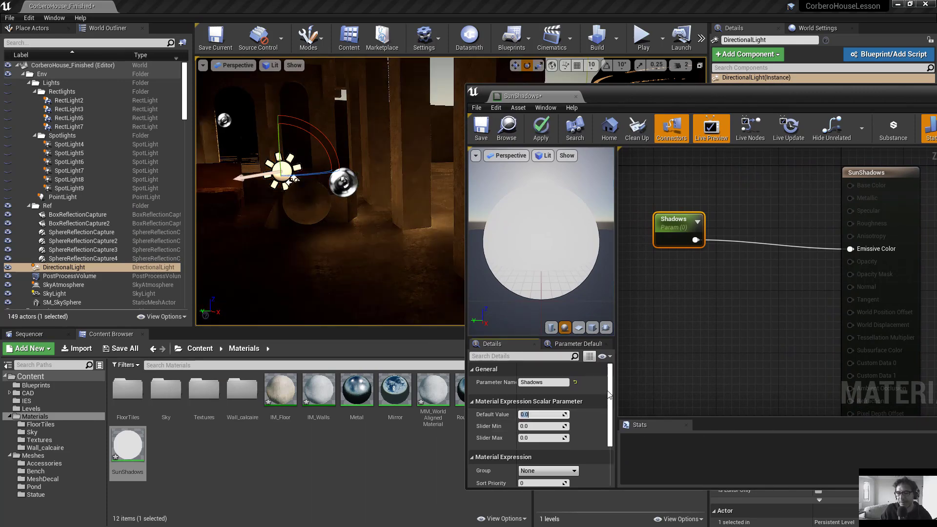
left_click_drag(717, 106, 428, 231)
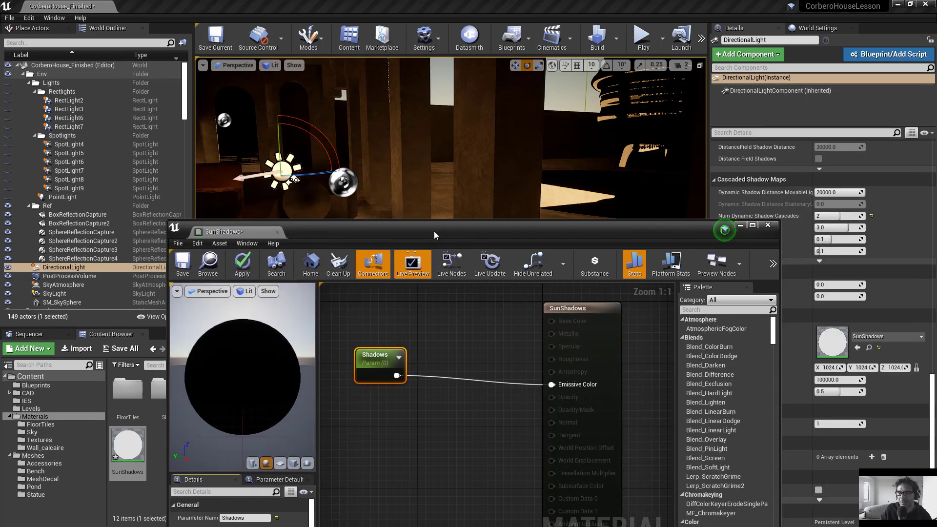
left_click_drag(587, 226, 0, 181)
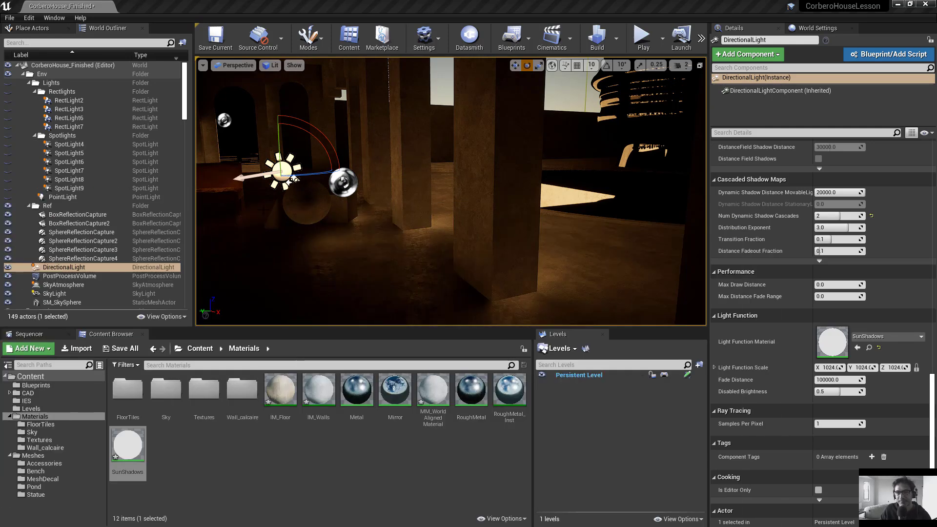
View the hall with the bench and sphere, and disable Affects World on the SkyLight.
right_click_drag(538, 206, 518, 191)
right_click_drag(410, 194, 346, 204)
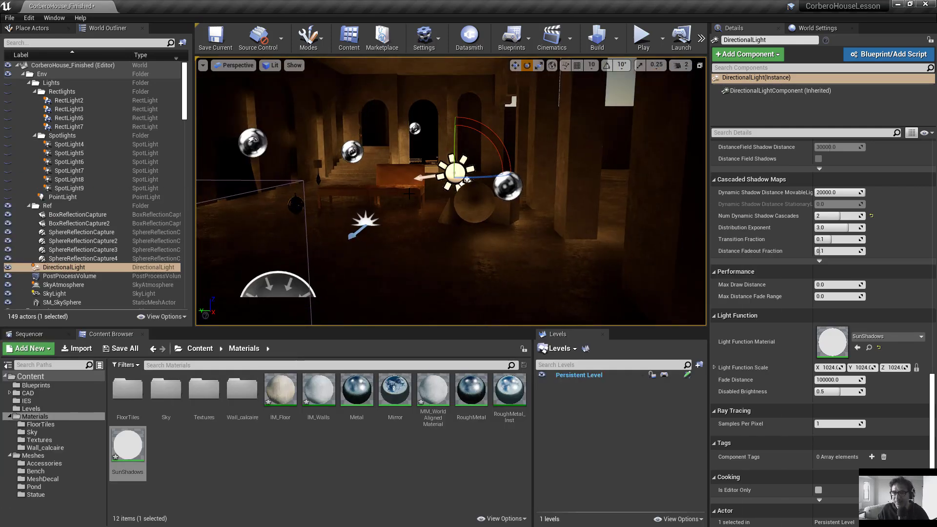
left_click(280, 287)
mouse_move(281, 287)
right_mouse_down()
mouse_move(266, 307)
mouse_move(266, 288)
right_mouse_up()
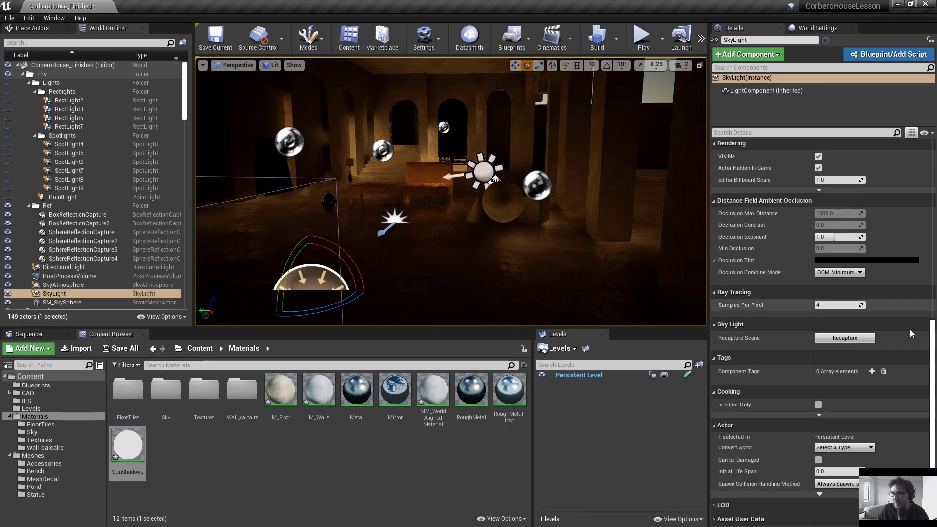
left_click_drag(933, 328, 929, 128)
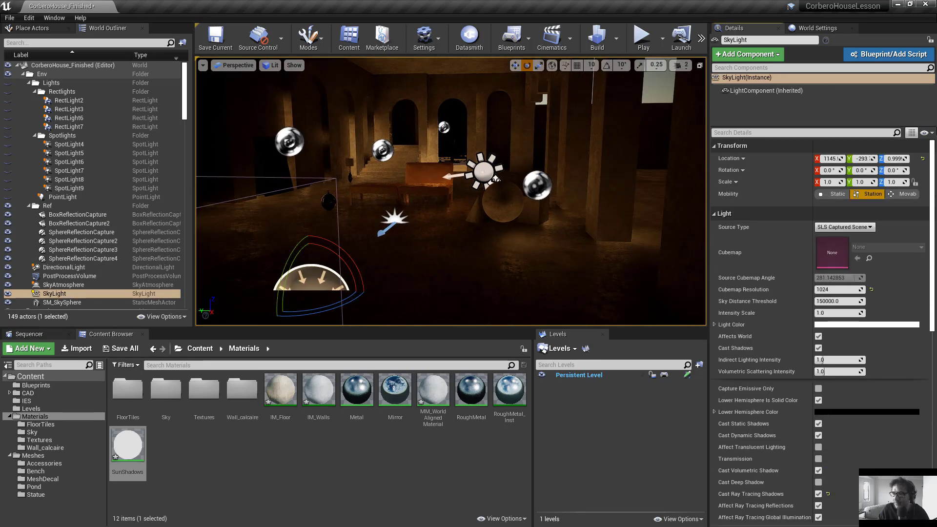
left_click(819, 337)
left_click(819, 338)
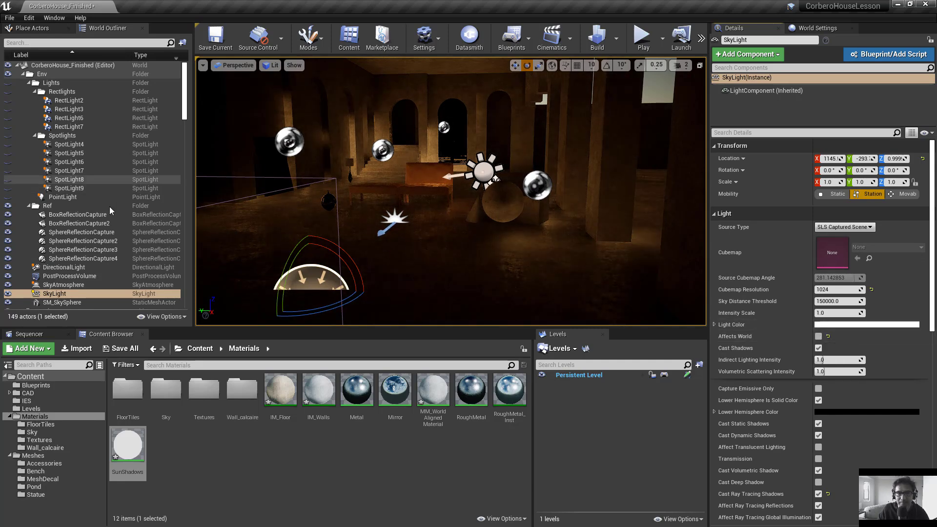
Set the Ray Tracing Global Illumination type of the PostProcessVolume to Disabled.
left_click(70, 276)
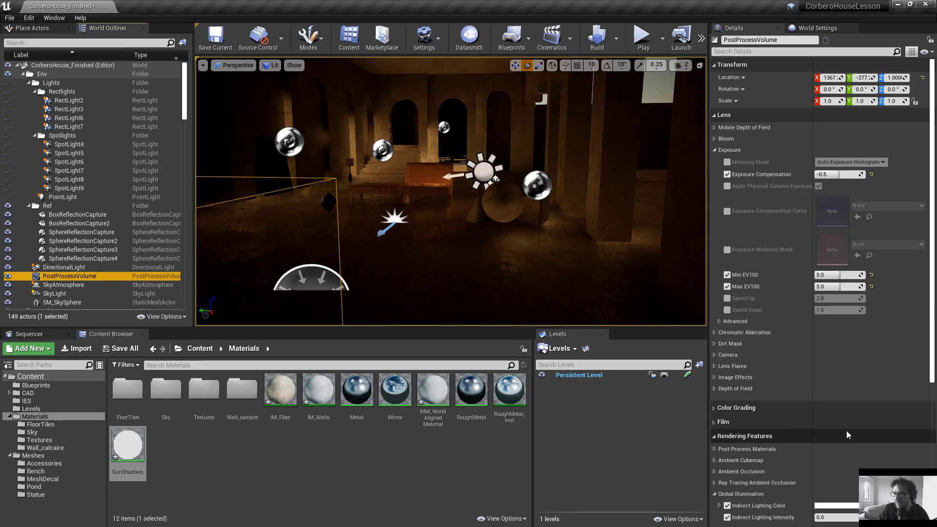
scroll(846, 431, "down", 4)
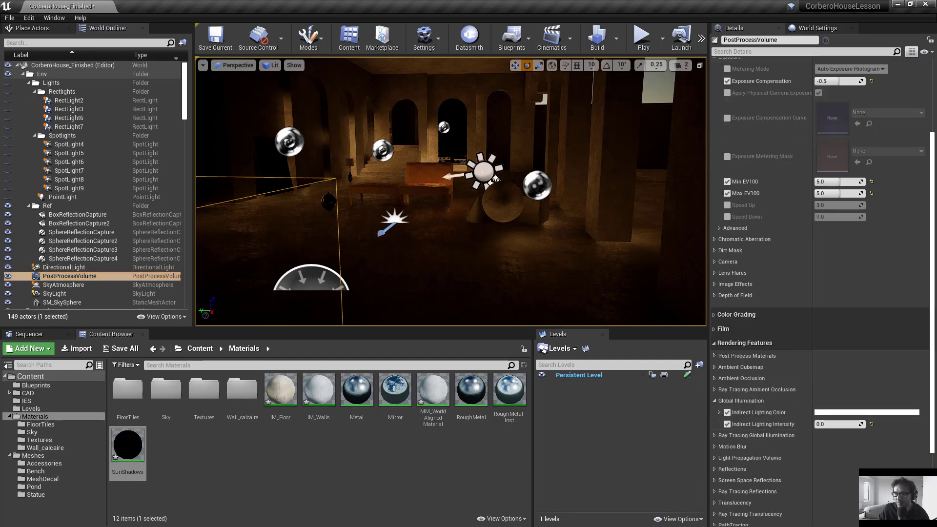
left_click(311, 277)
left_click(76, 277)
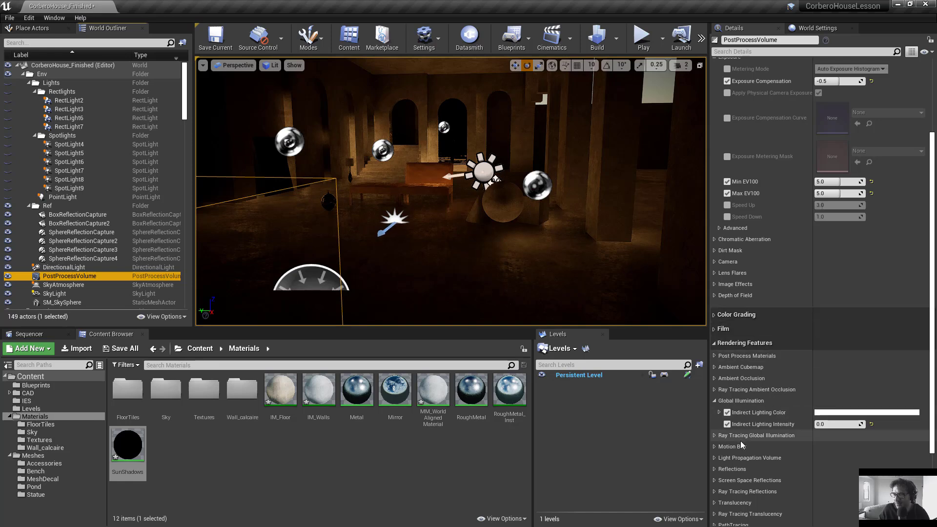
left_click(714, 388)
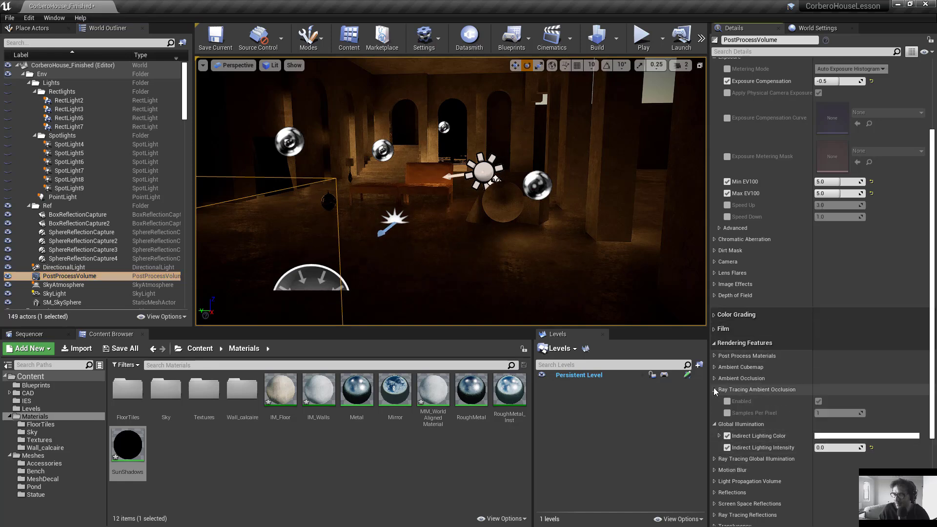
left_click(714, 389)
left_click(715, 434)
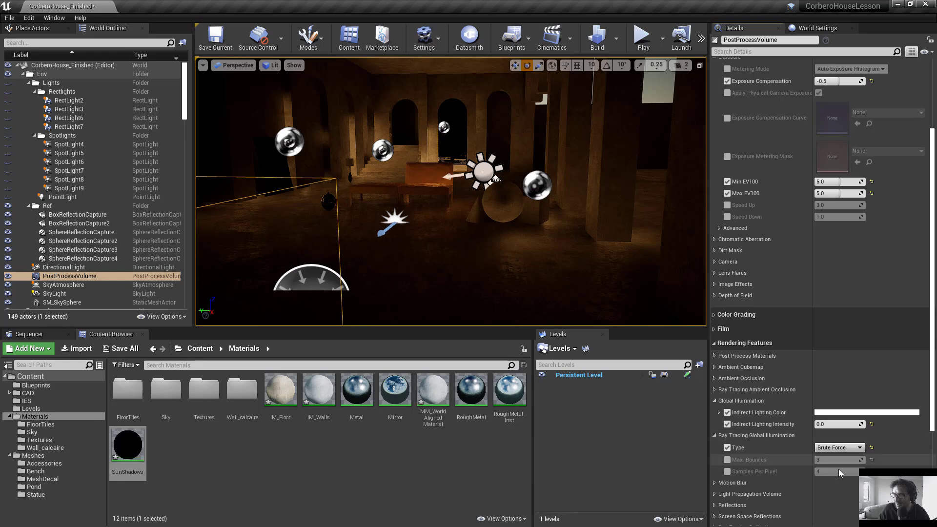
left_click(818, 448)
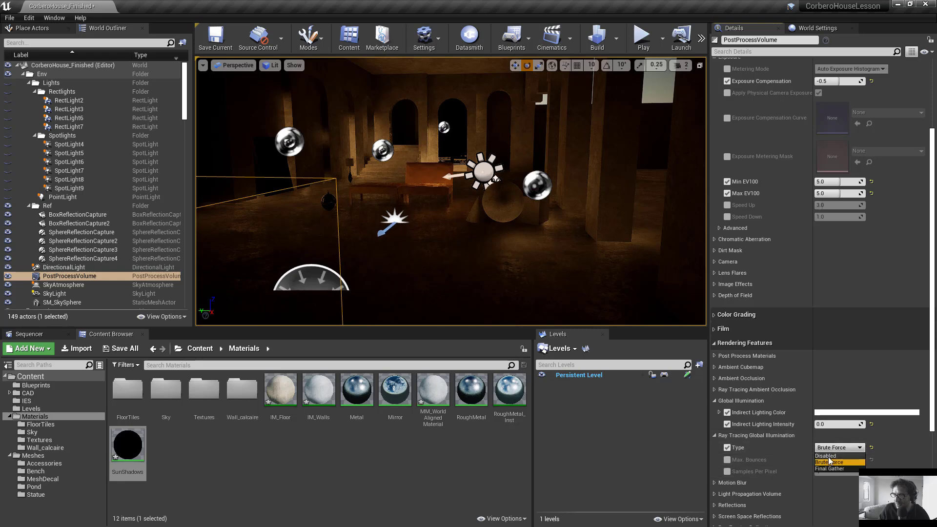
left_click(826, 456)
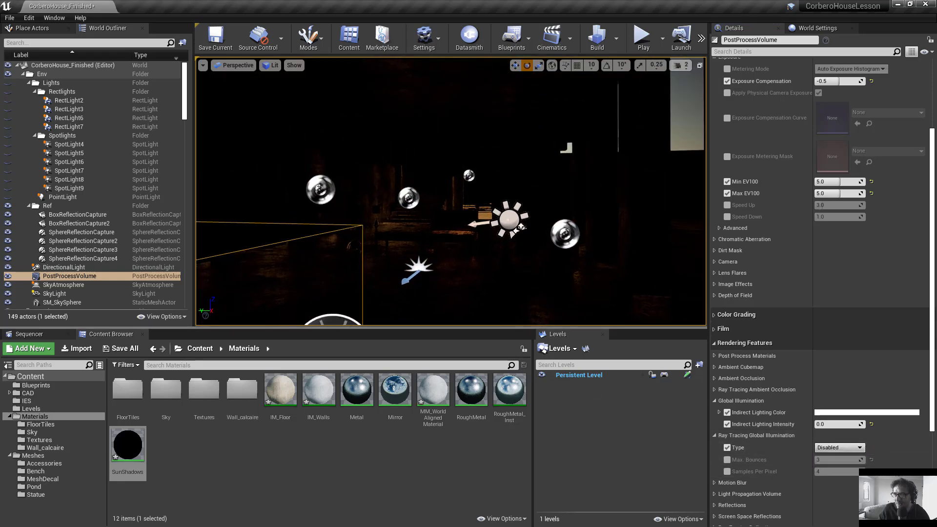
Enlarge the viewport and examine the remaining light on the bench, walls and floor of the hall.
key("s")
right_click_drag(522, 196, 518, 199)
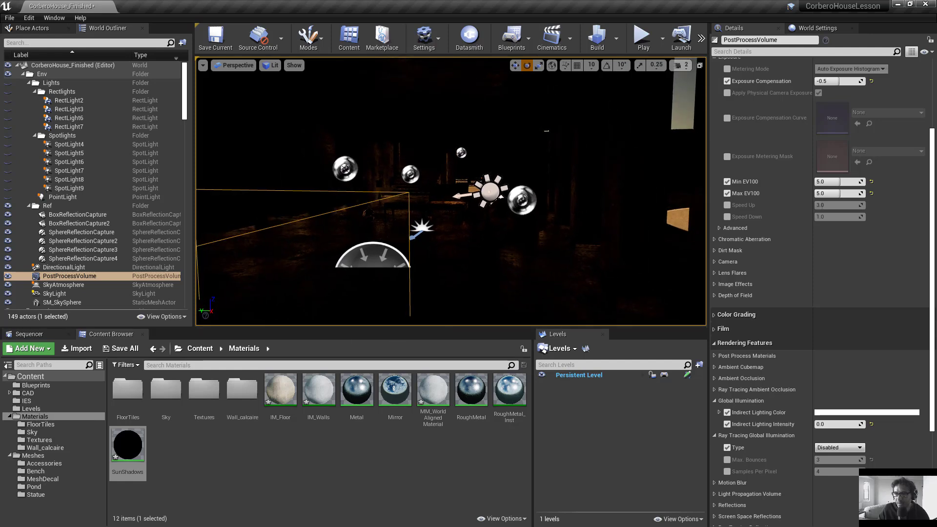
left_click_drag(450, 328, 450, 400)
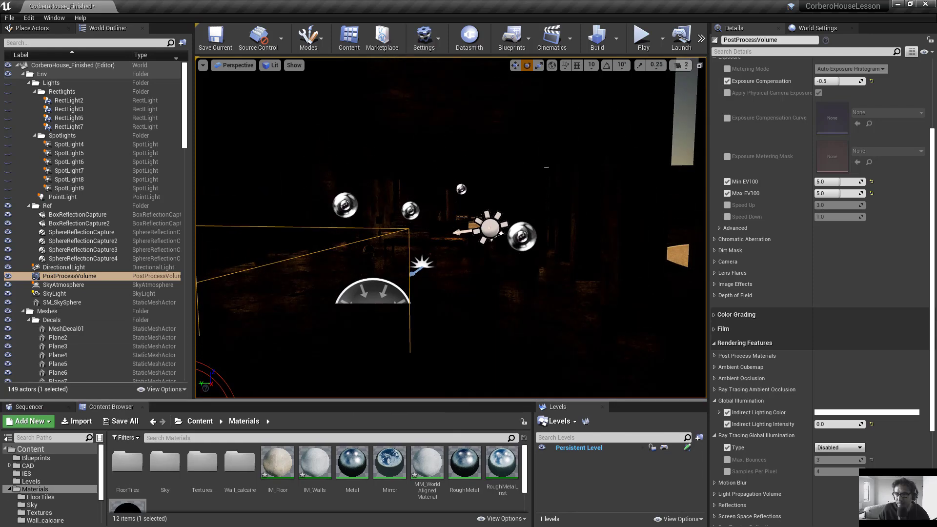
mouse_move(451, 254)
right_mouse_down()
mouse_move(422, 243)
mouse_move(468, 234)
mouse_move(443, 258)
right_mouse_up()
key("w")
key("w")
key("w")
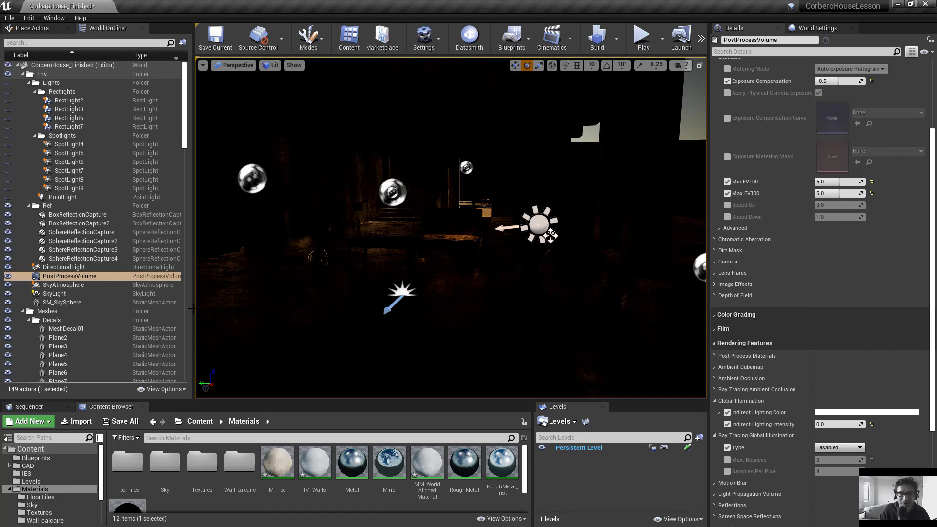
Re-enable Affects World on the SkyLight and set its Intensity Scale to 16 while viewing the bench and sphere.
left_click(55, 293)
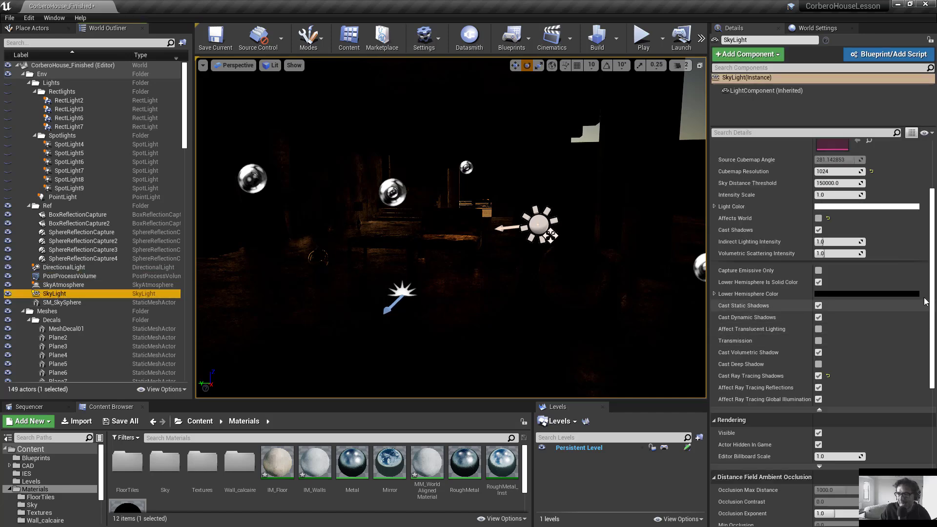
left_click(818, 219)
right_click_drag(591, 230, 614, 214)
key("d")
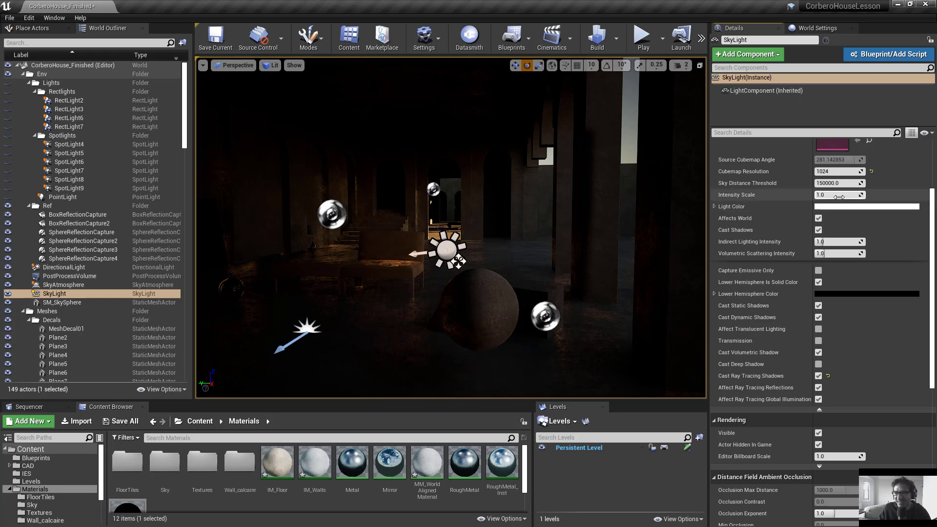
type("16")
key("Return")
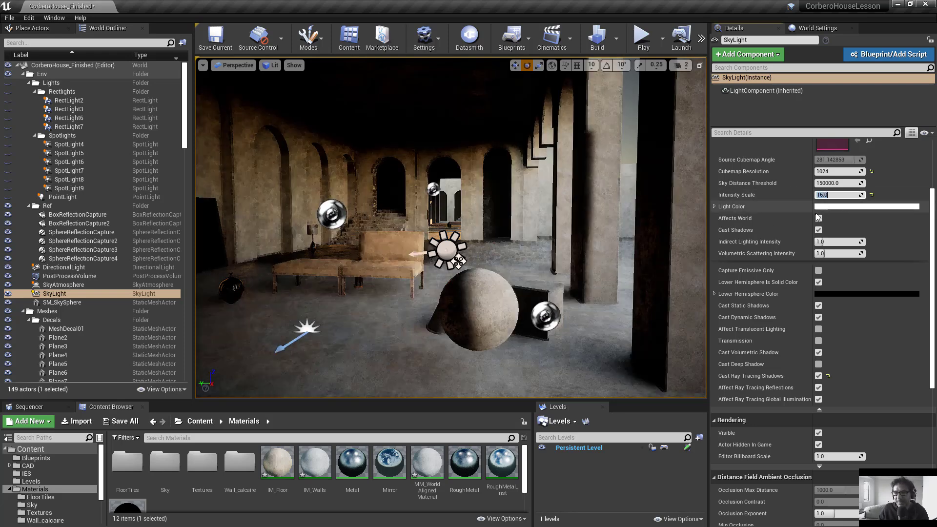
Examine the SkyLight's illumination and soft shadows on the hall's arches, columns, bench and floor from several viewpoints.
right_click_drag(451, 228, 495, 223)
key("a")
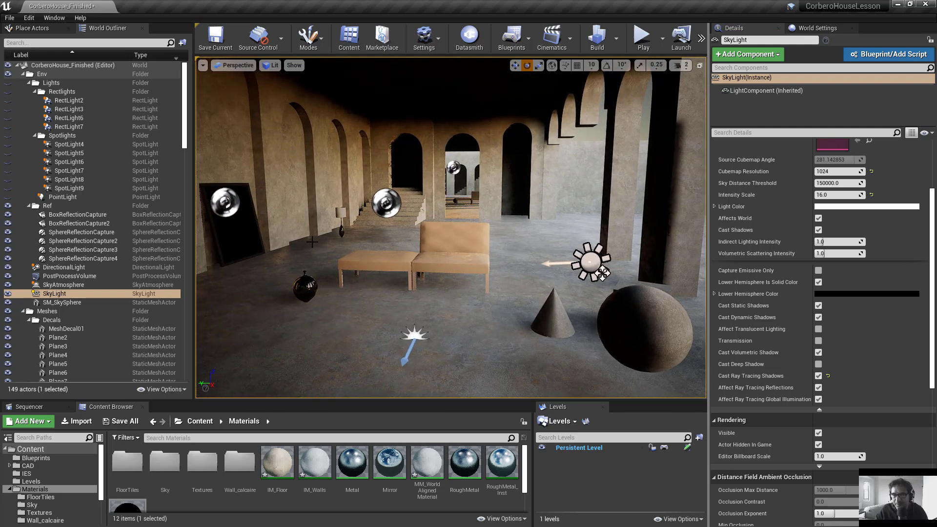
left_click(64, 285)
left_click(72, 294)
right_click_drag(367, 277, 578, 214)
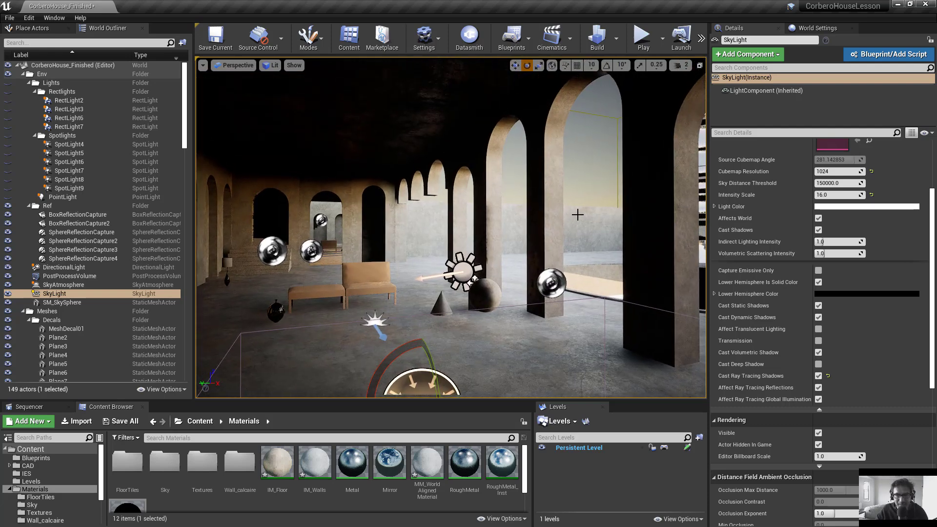
scroll(575, 228, "down", 4)
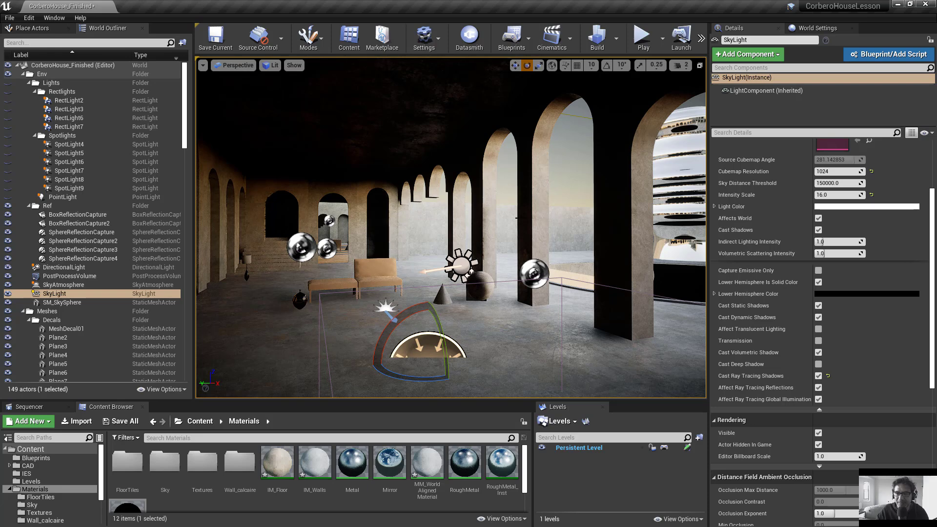
right_click_drag(542, 325, 502, 326)
left_click_drag(452, 229, 429, 225, "alt")
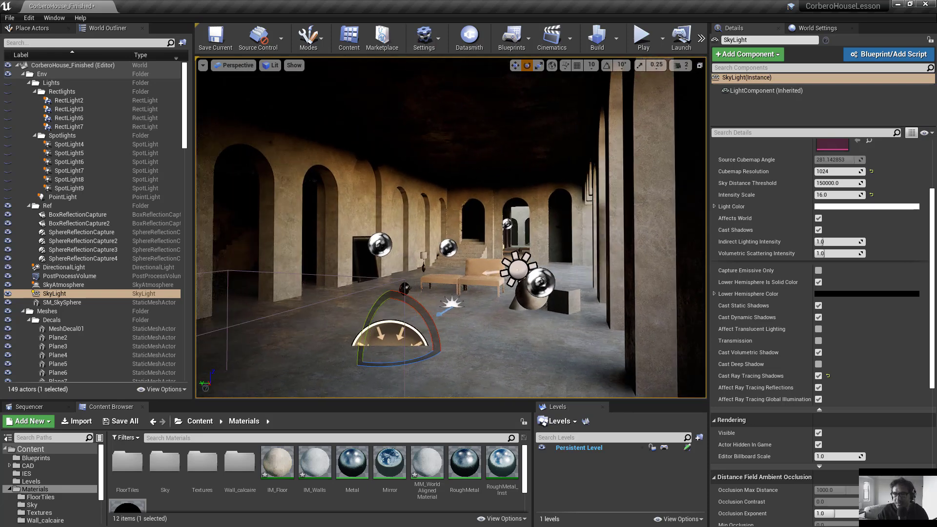
right_click_drag(580, 212, 556, 253)
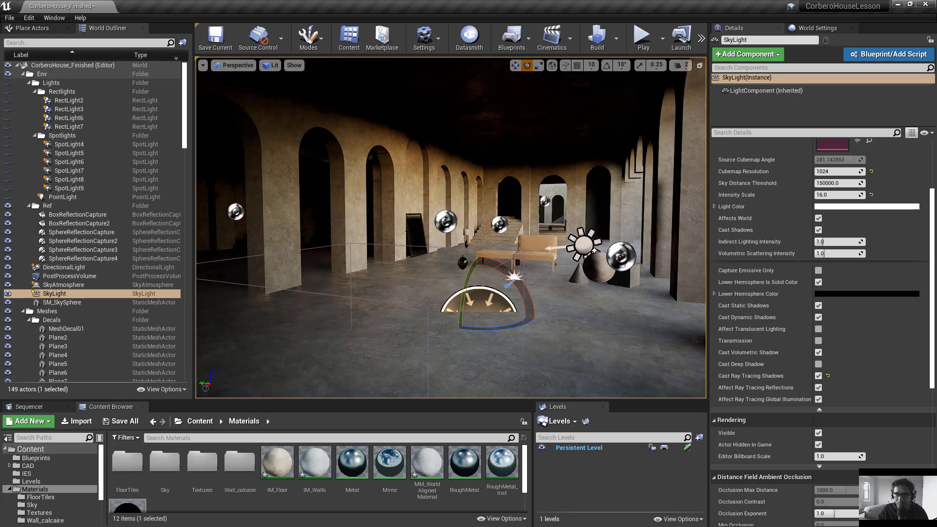
right_click_drag(354, 306, 376, 282)
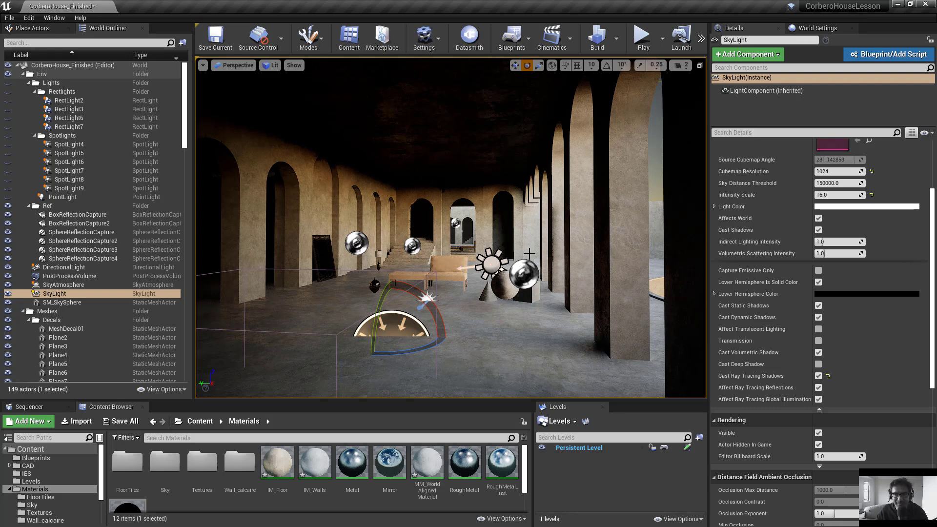
right_click_drag(479, 274, 587, 363)
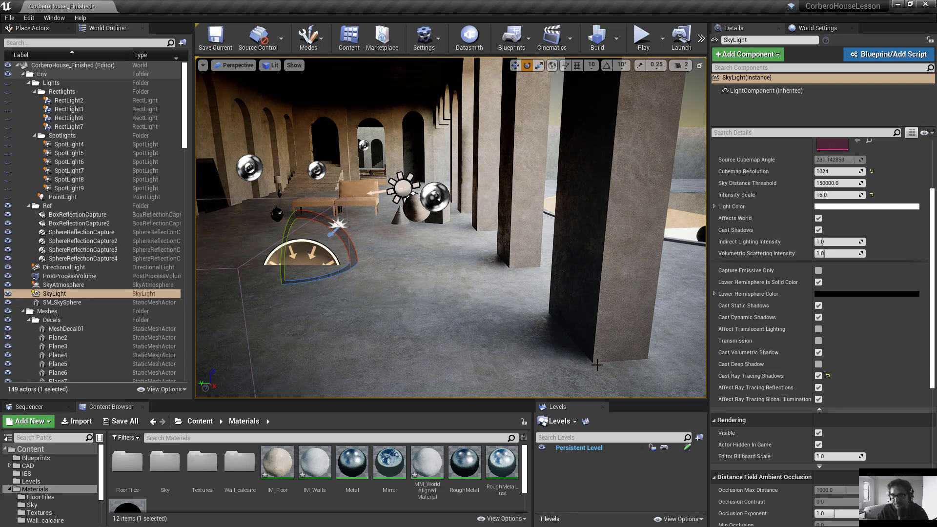
Set the SkyLight's Cubemap Resolution to 128.
left_click(836, 171)
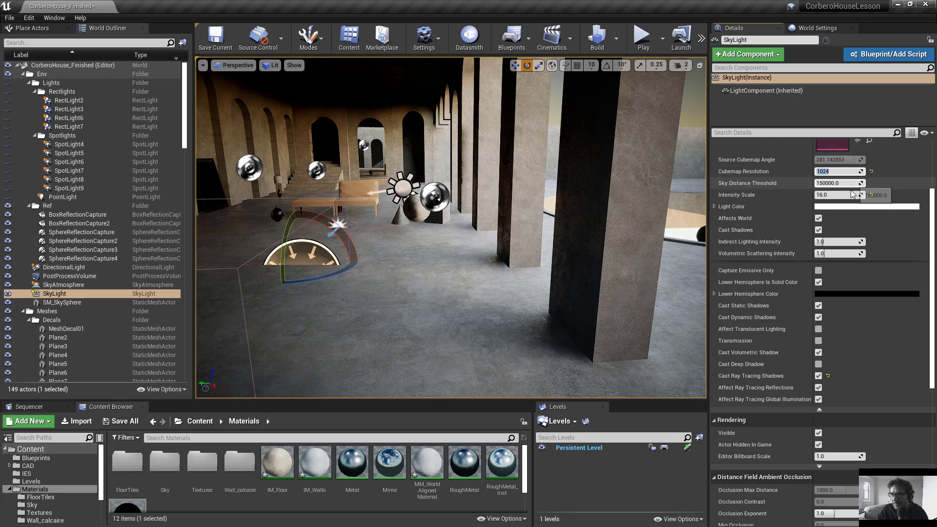
type("12")
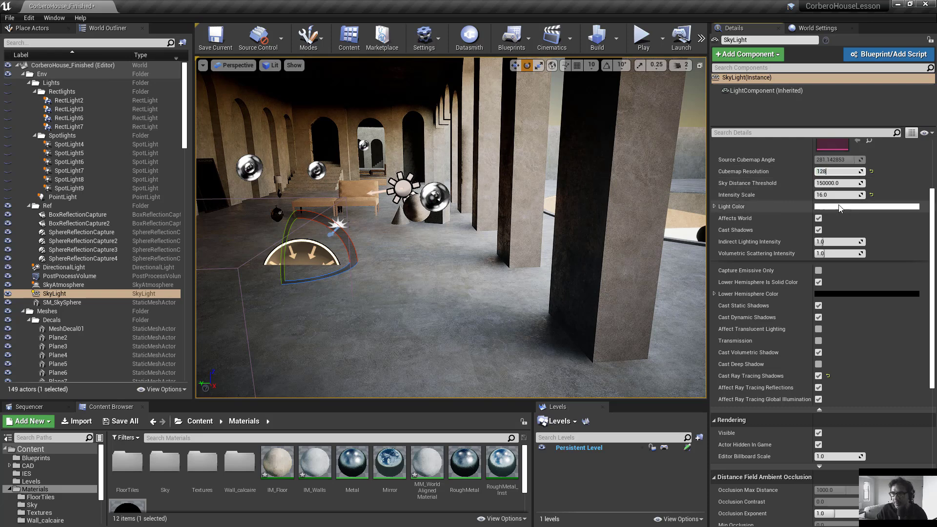
type("8")
key("Return")
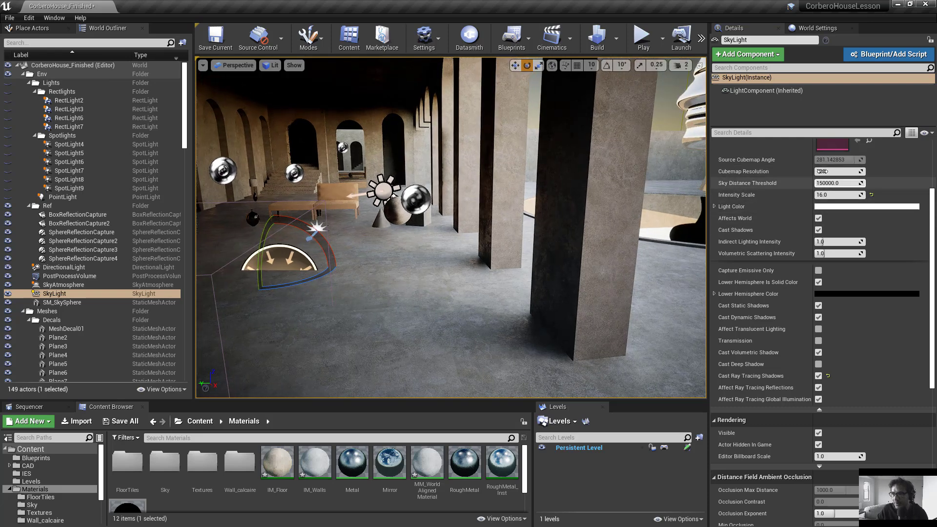
Set the SkyLight's Cubemap Resolution to 2048 and check the shadows around the base of the nearest column.
left_click(830, 171)
type("204")
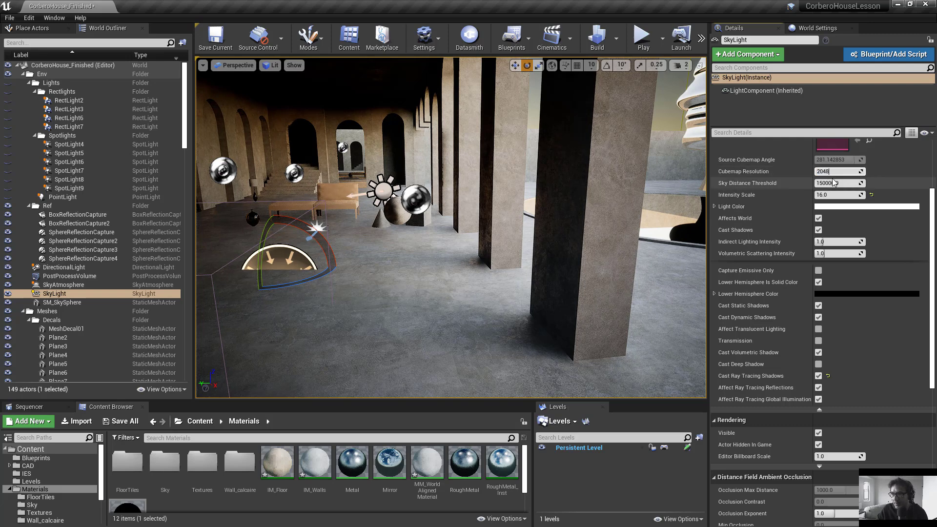
type("8")
key("Return")
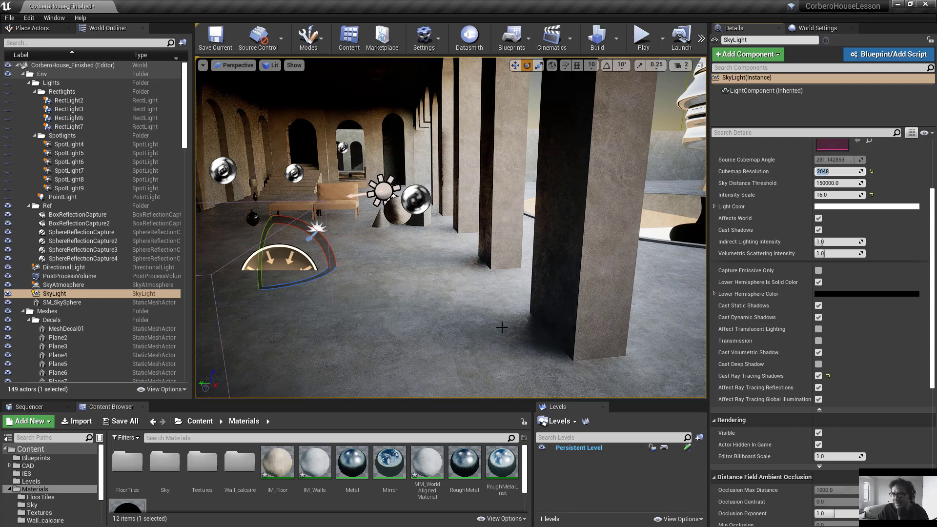
middle_click_drag(499, 302, 512, 294)
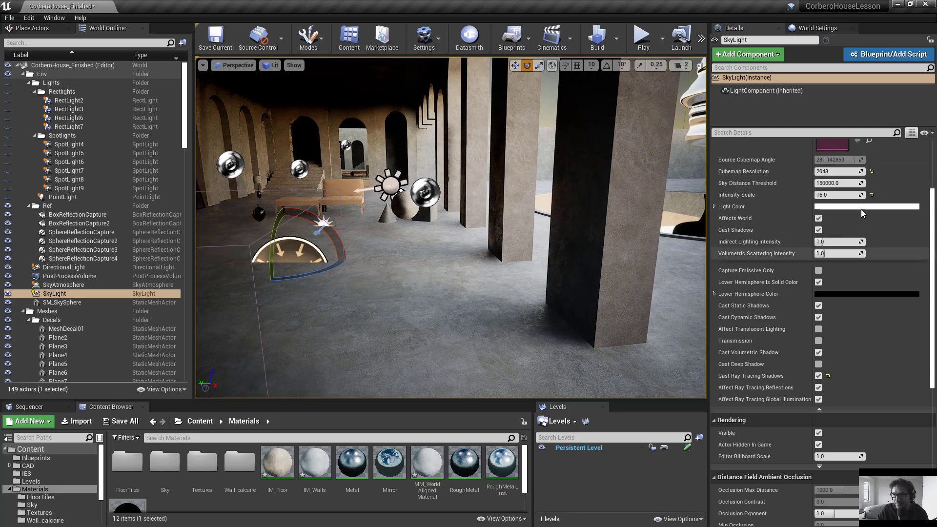
Try a Cubemap Resolution of 4096 for the SkyLight.
left_click(857, 172)
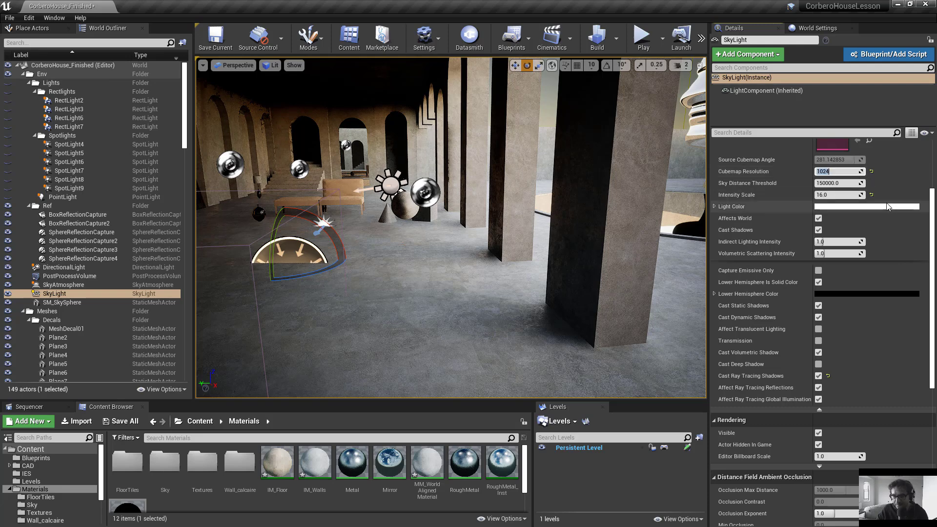
type("15")
key("BackSpace")
key("BackSpace")
type("4096")
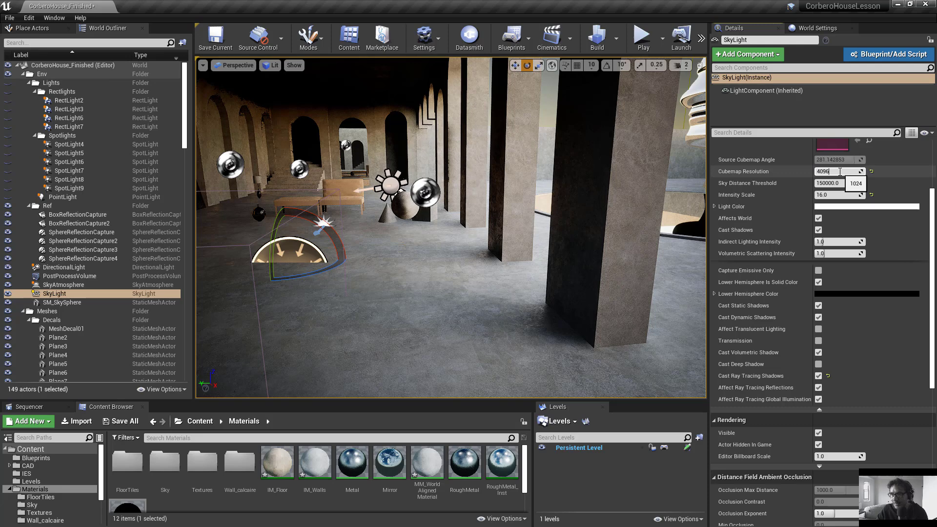
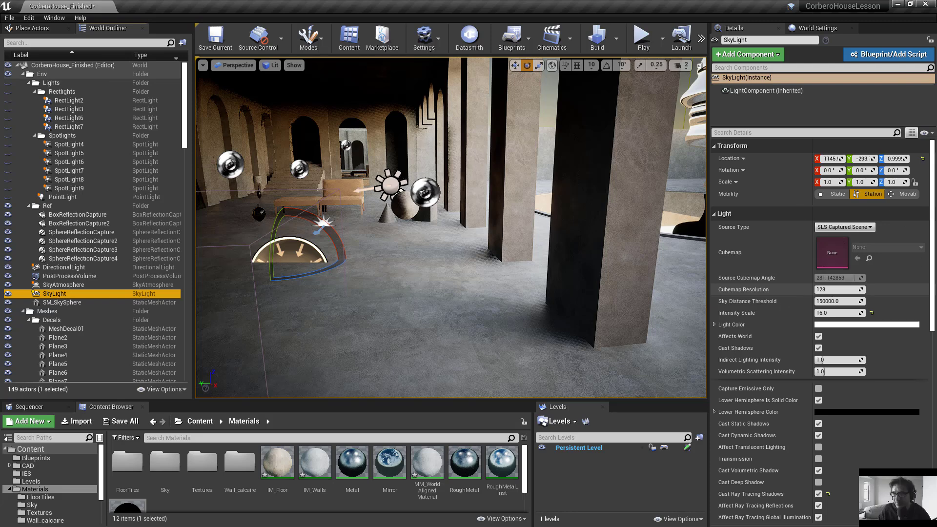
right_click(610, 258)
left_click(652, 205)
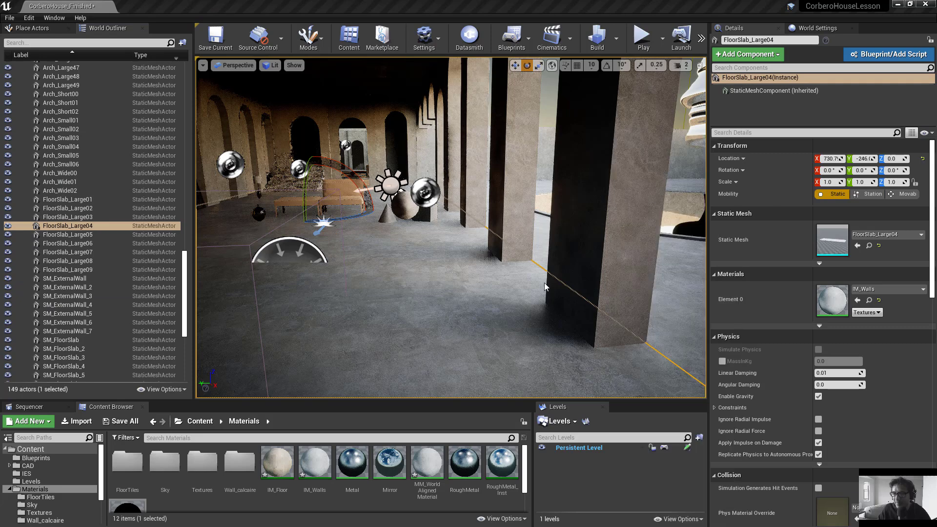
right_click(521, 269)
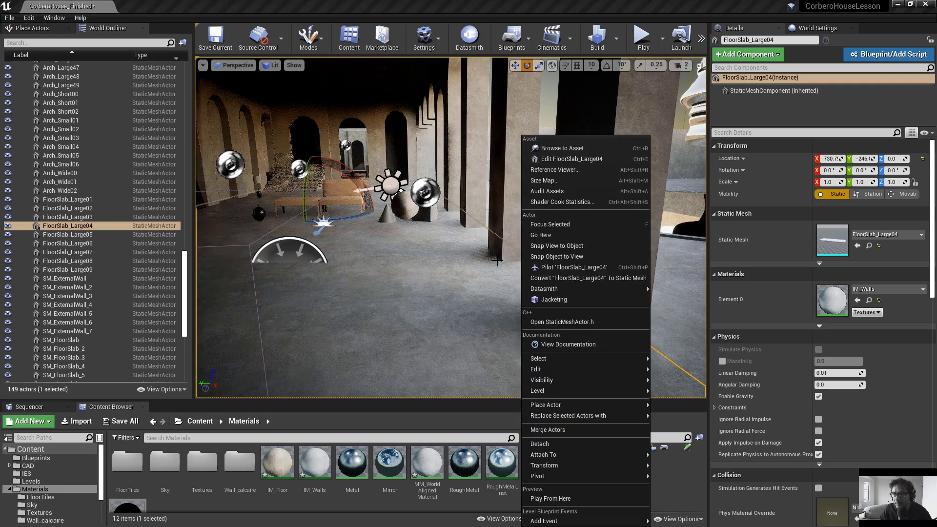
left_click(460, 215)
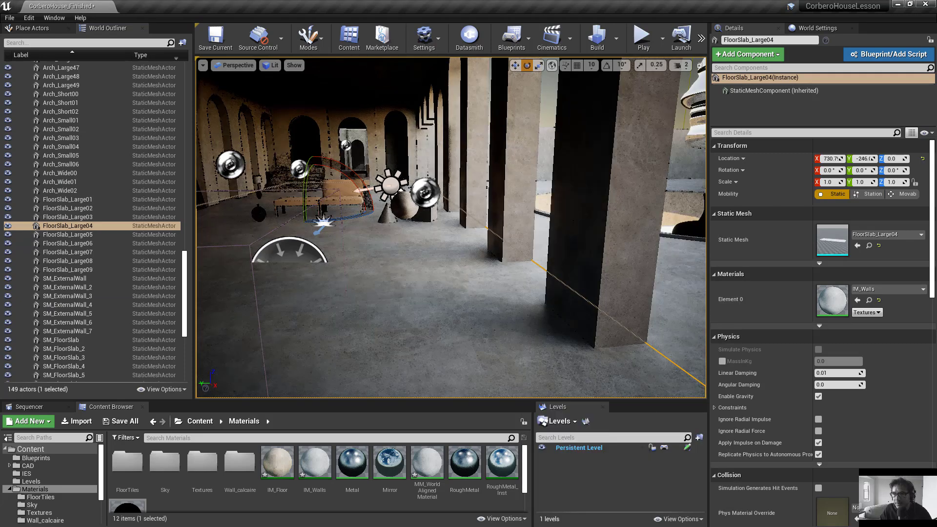
right_click(424, 136)
left_click(540, 103)
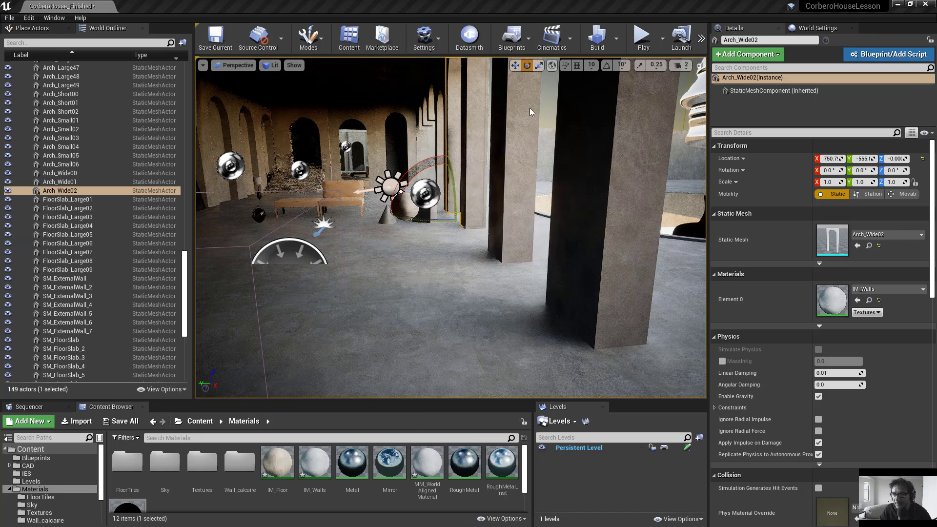
left_click_drag(431, 221, 433, 221)
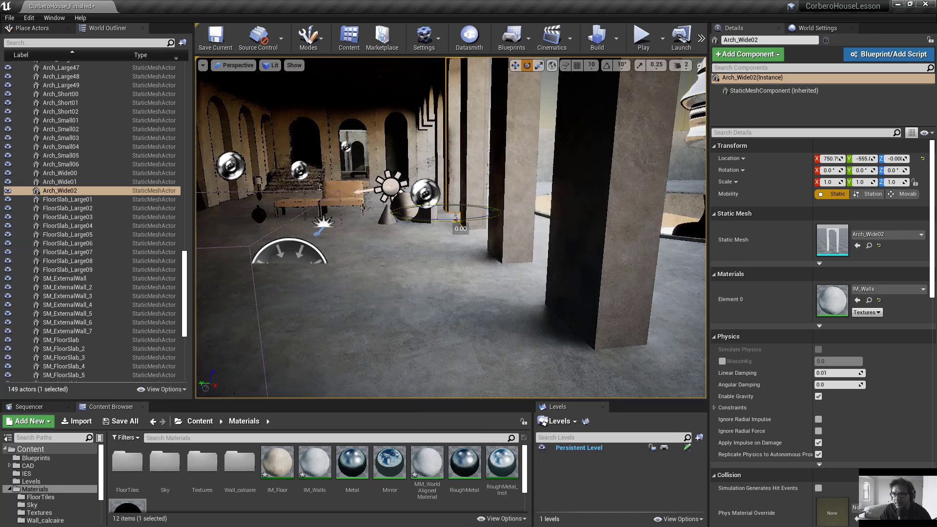
right_click_drag(341, 270, 318, 260)
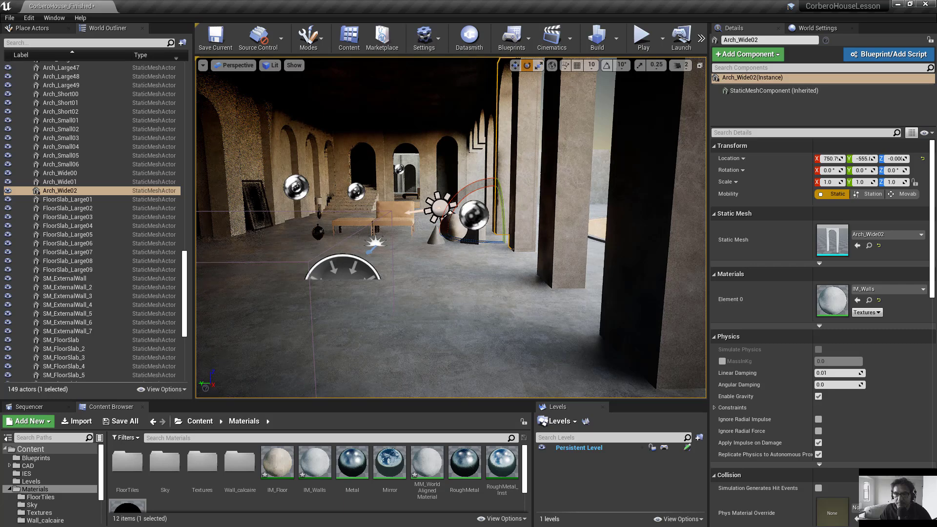
Rotate the DirectionalLight to a new sun direction that lights the room beyond the far doorway.
left_click(342, 268)
left_click_drag(342, 268, 385, 266, "alt")
right_click_drag(385, 266, 430, 292)
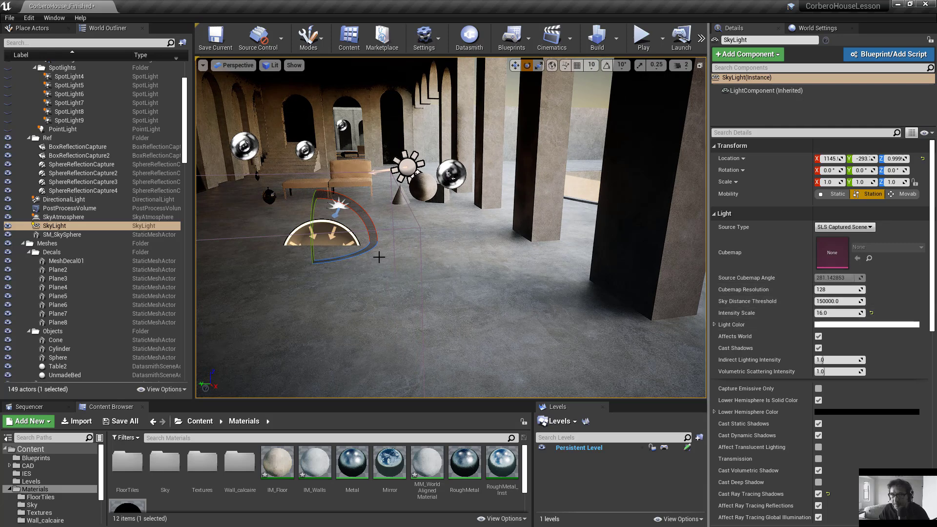
left_click(408, 173)
left_click_drag(385, 172, 428, 172)
Disable and re-enable Affects World on the SkyLight to compare its contribution, and examine the floor, columns and bench.
left_click(322, 226)
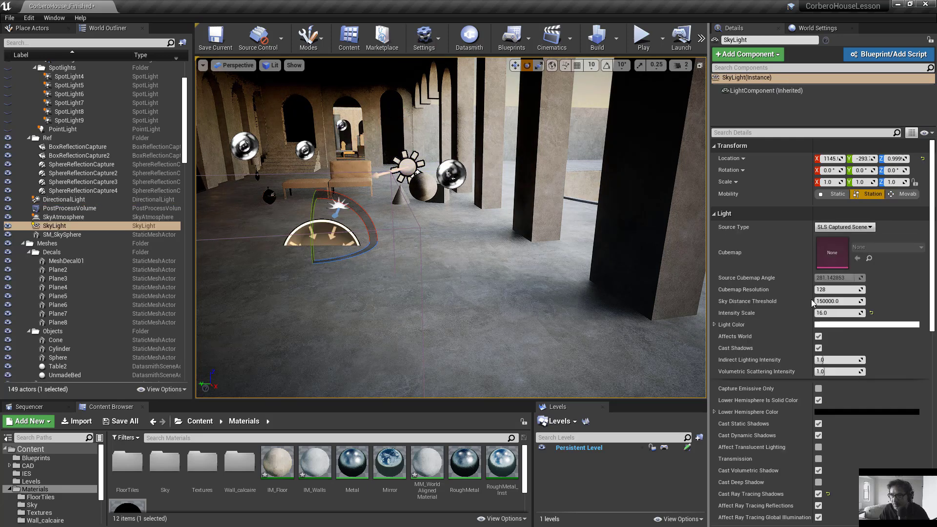
left_click(818, 336)
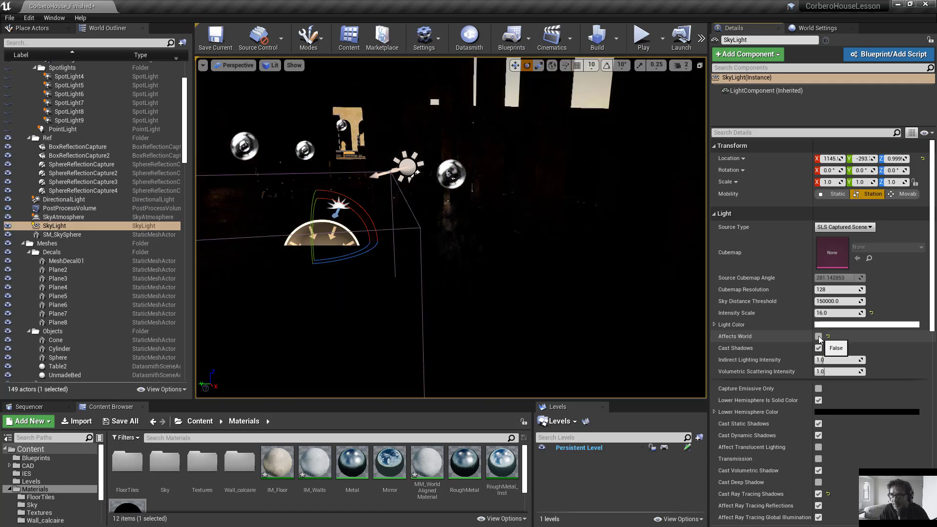
left_click(818, 338)
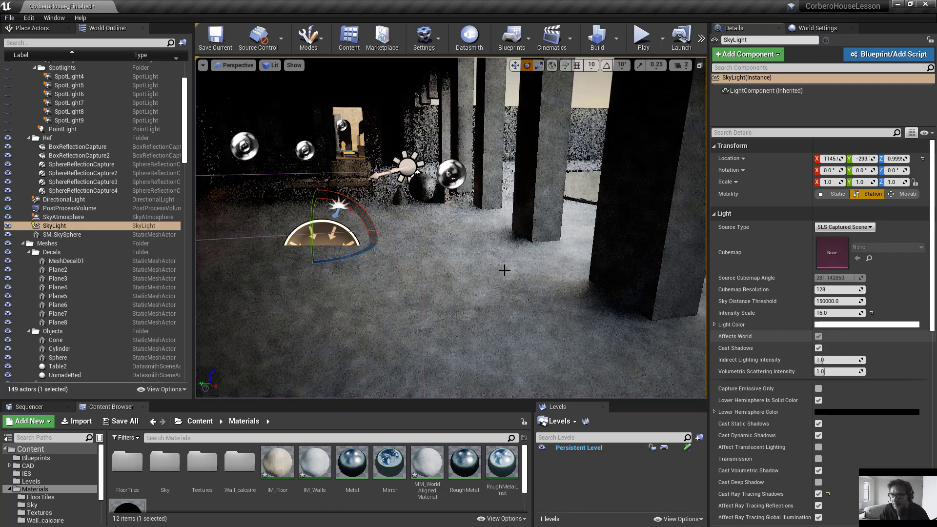
mouse_move(498, 262)
right_mouse_down()
mouse_move(435, 201)
mouse_move(510, 263)
right_mouse_up()
middle_click_drag(569, 284, 600, 308)
right_click_drag(600, 309, 561, 342)
left_click_drag(561, 341, 581, 342, "alt")
right_click_drag(580, 341, 547, 323)
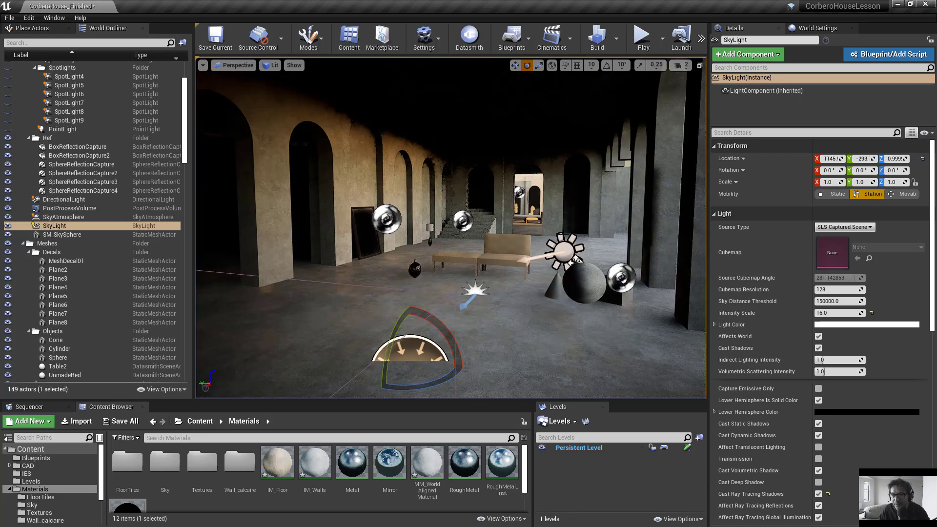
Show the FPS counter in the viewport and check the frame rate while moving through the hall.
left_click(203, 66)
left_click(306, 136)
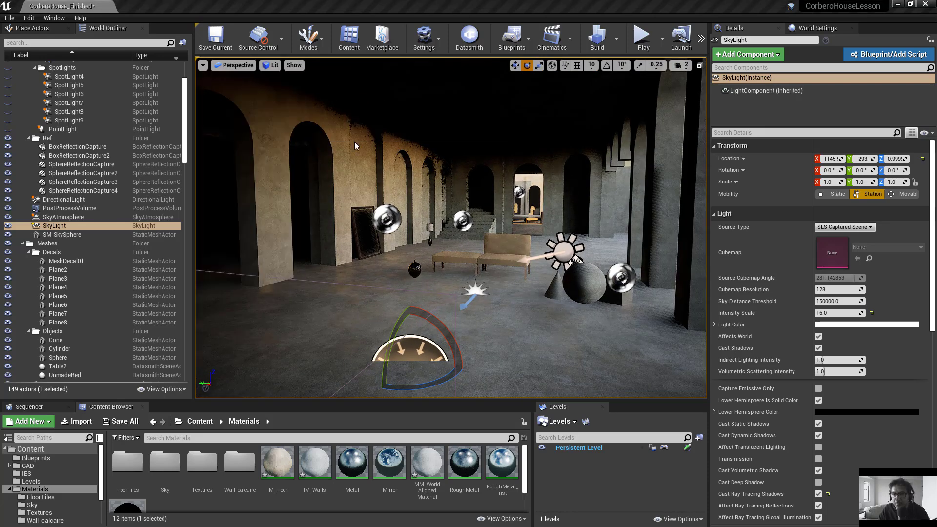
right_click(427, 155)
key("Escape")
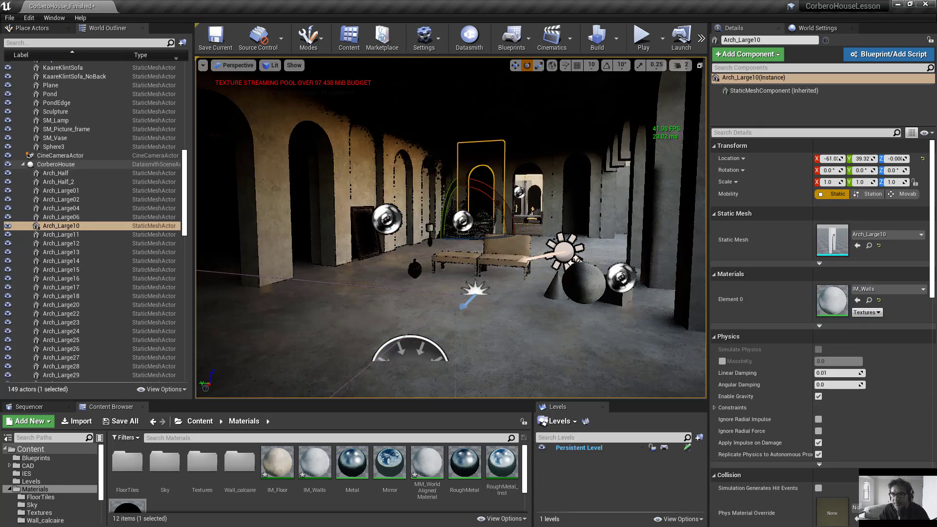
right_click(289, 181)
mouse_move(285, 182)
right_mouse_down()
mouse_move(328, 193)
mouse_move(327, 202)
mouse_move(355, 197)
mouse_move(324, 171)
mouse_move(297, 172)
right_mouse_up()
left_click_drag(523, 226, 483, 225, "alt")
right_click_drag(483, 226, 523, 243)
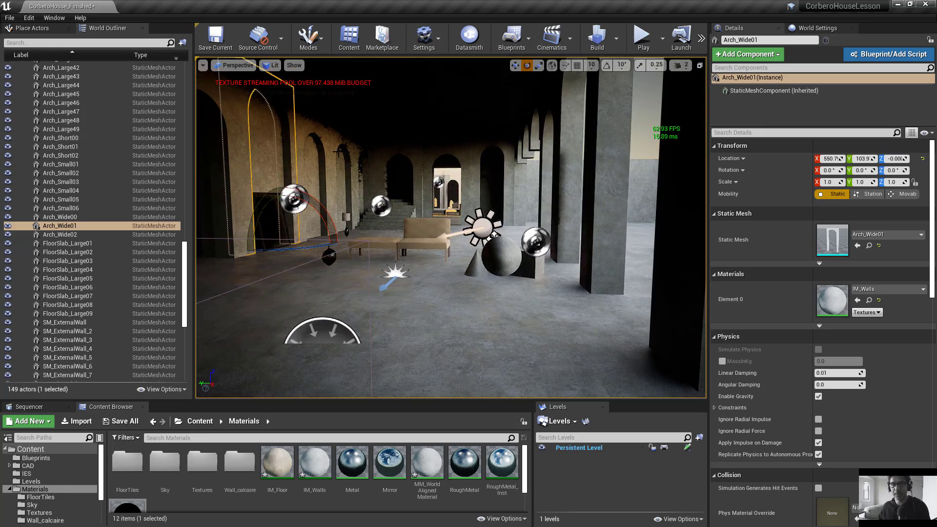
Turn off the viewport's FPS display.
left_click(203, 66)
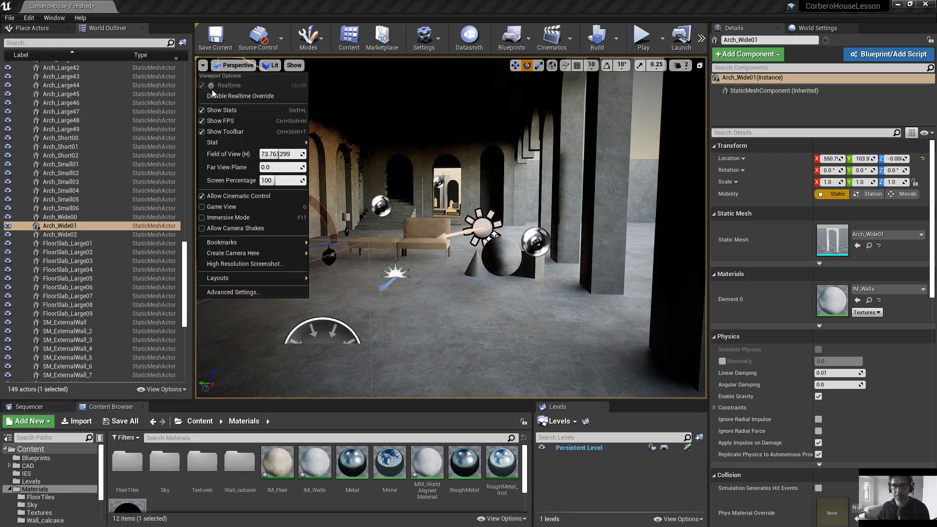
left_click(220, 121)
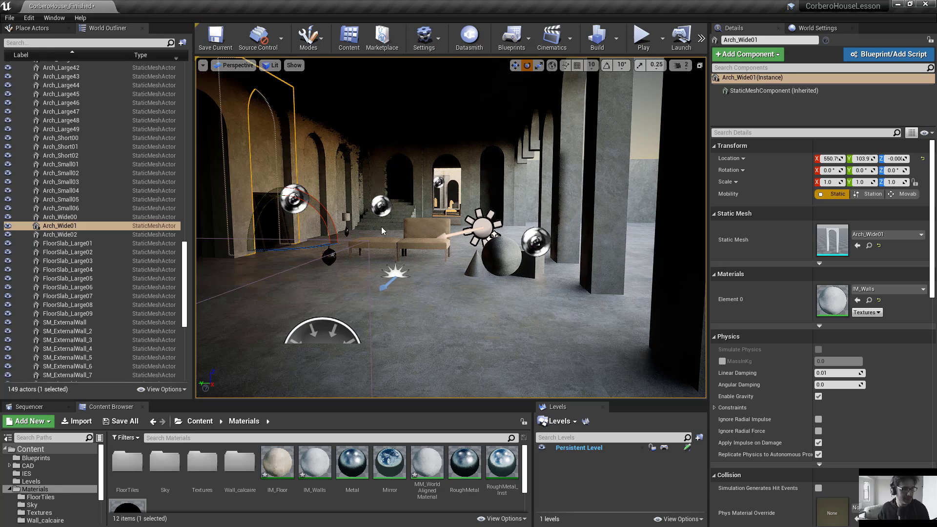
left_click(402, 224)
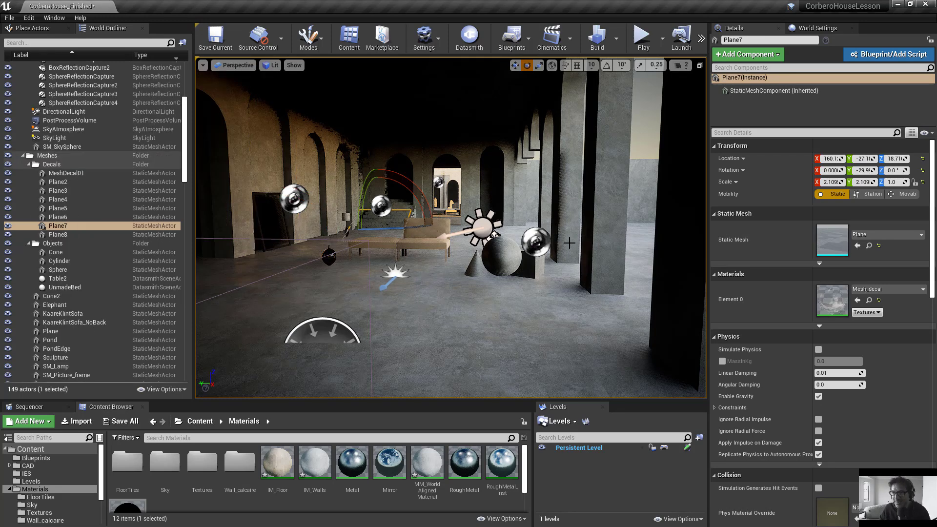
Select the DirectionalLight and switch to the move gizmo while viewing the hall from in front of the bench.
left_click(535, 240)
left_click_drag(536, 241, 574, 245, "alt")
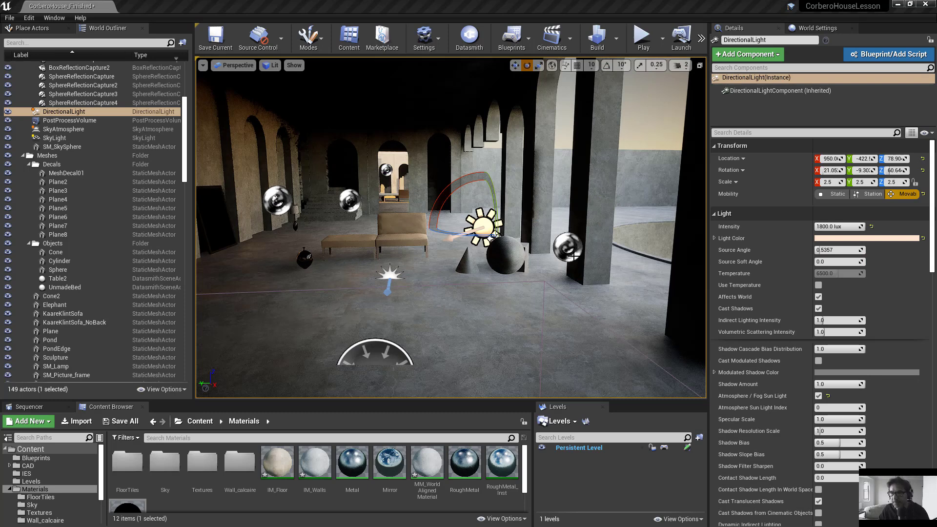
right_click_drag(451, 227, 439, 199)
key("w")
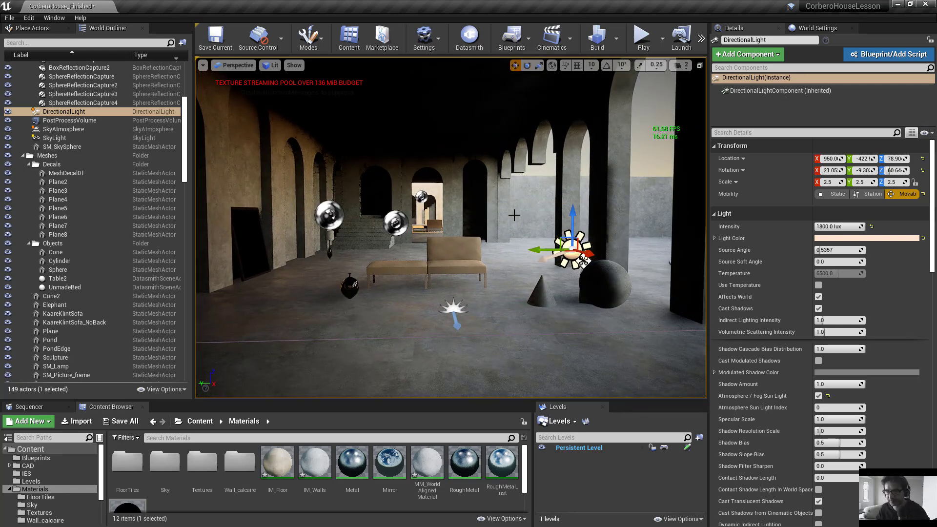
Rotate the DirectionalLight about its Z axis to about 91° while viewing the hall and bench.
mouse_move(513, 213)
right_mouse_down()
mouse_move(503, 210)
mouse_move(649, 259)
mouse_move(703, 244)
mouse_move(551, 253)
mouse_move(534, 235)
right_mouse_up()
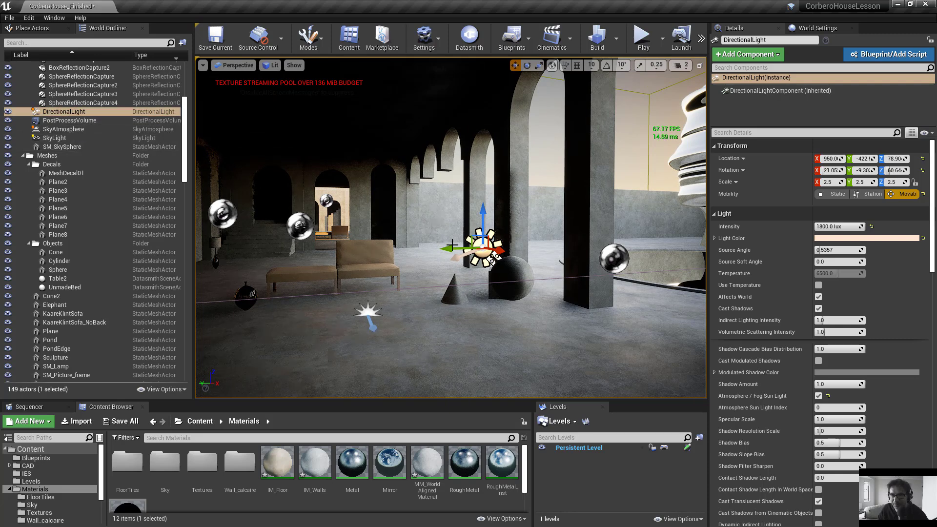
right_click_drag(664, 266, 605, 147)
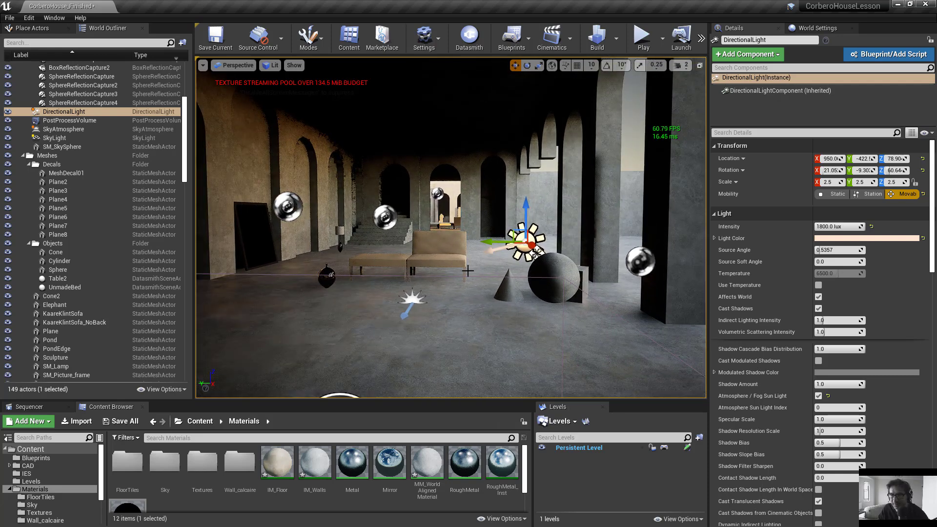
key("e")
left_click_drag(516, 246, 511, 249)
right_click_drag(429, 303, 400, 301)
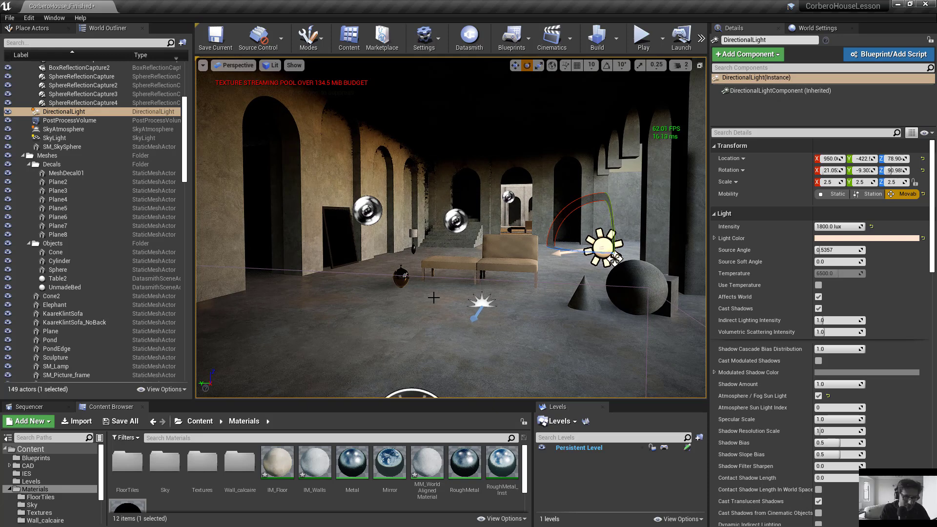
Run the console command r.SkylightUpdateEveryFrame 1.
key("grave")
key("Up")
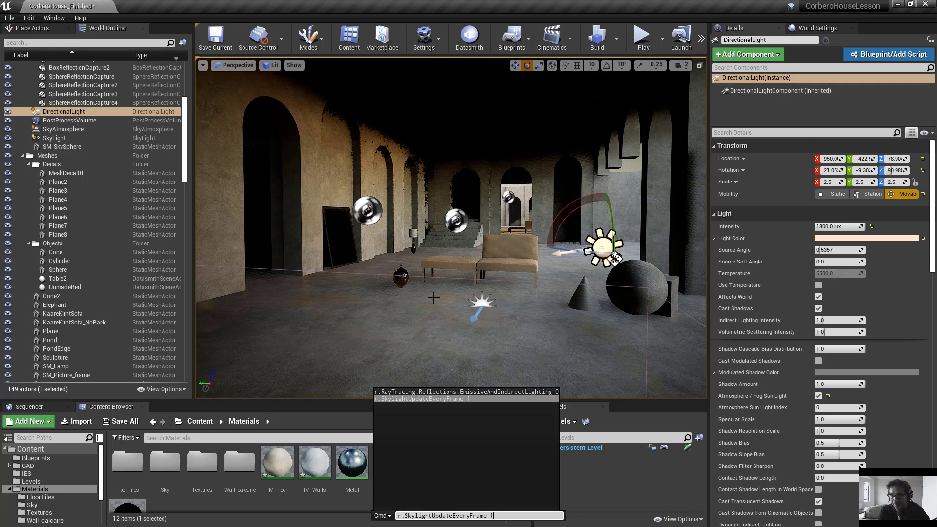
key("Return")
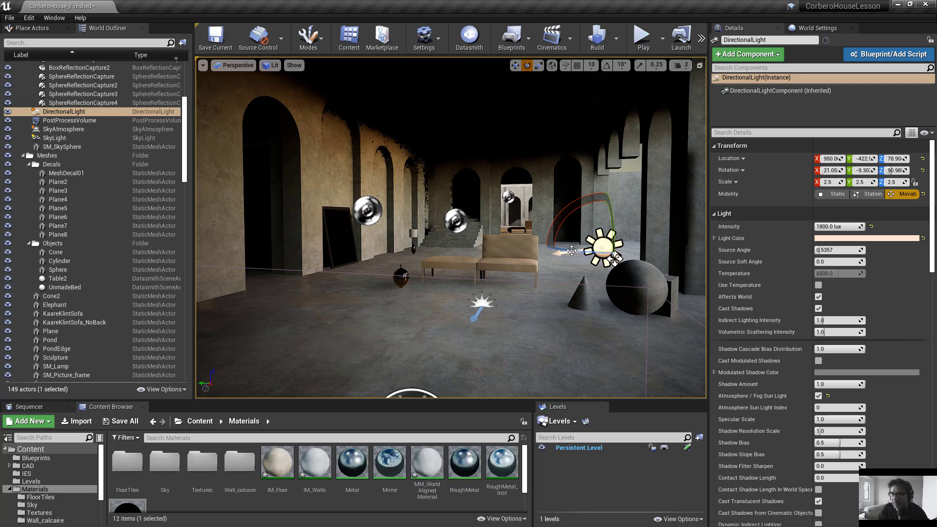
Rotate the DirectionalLight to about X 20°, Y -9° and Z 115° while watching how the skylight responds in the hall.
left_click_drag(576, 254, 542, 210)
right_click_drag(415, 234, 410, 236)
left_click_drag(561, 235, 533, 235)
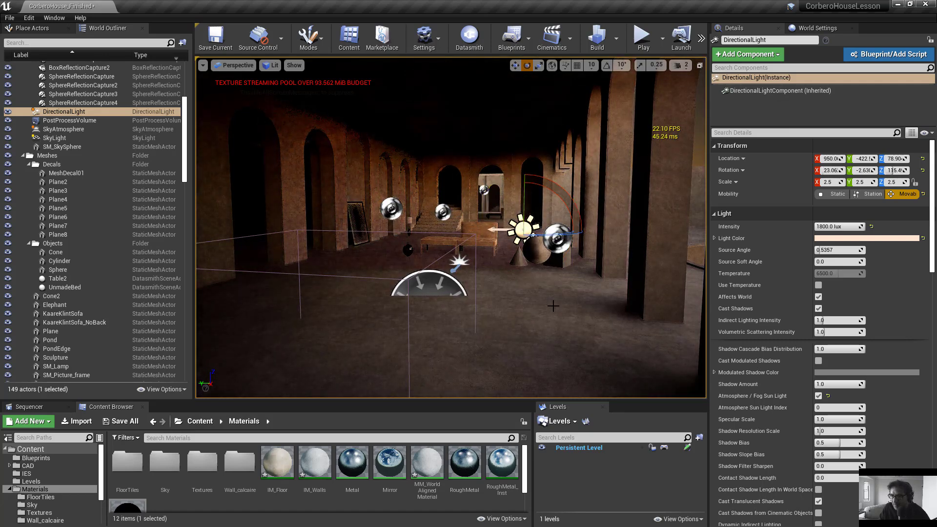
right_click_drag(580, 298, 675, 342)
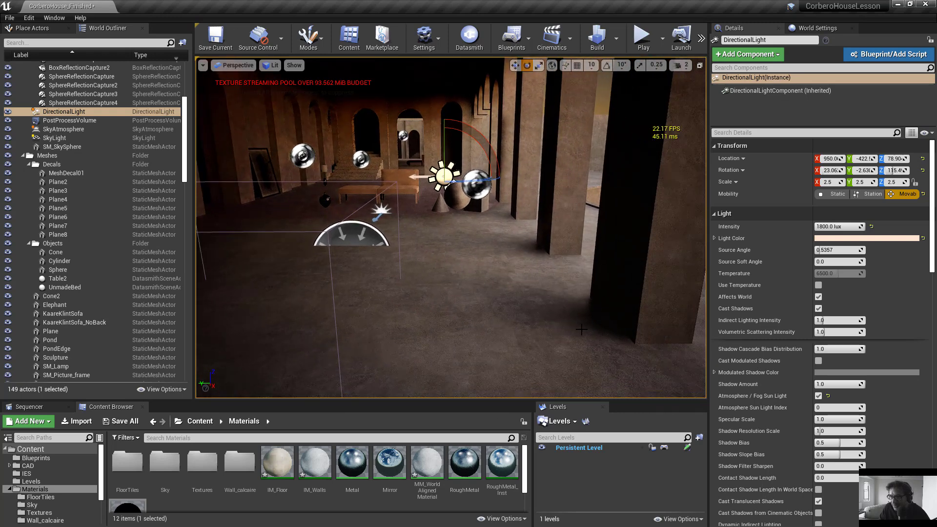
left_click_drag(475, 181, 469, 182)
left_click_drag(480, 141, 485, 147)
right_click_drag(469, 219, 497, 238)
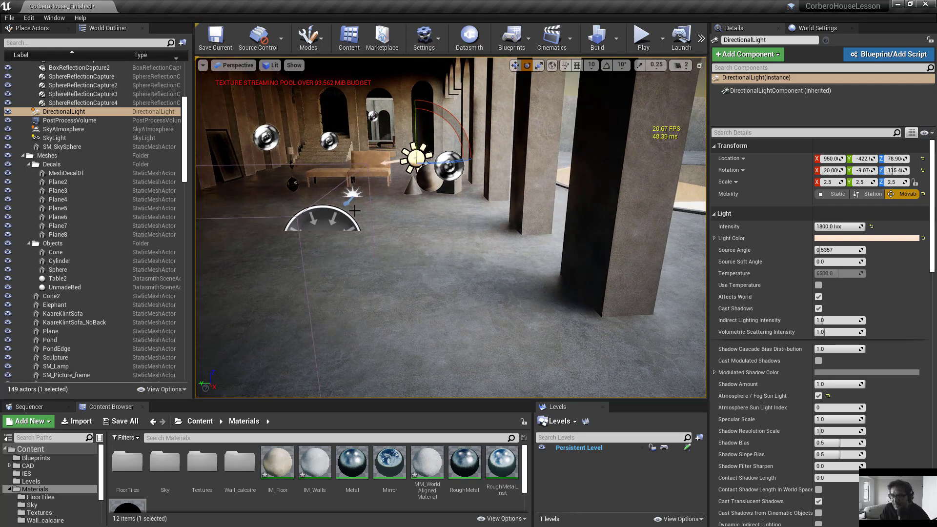
Select the SkyLight and run the console command r.SkylightUpdateEveryFrame with its value 1 removed.
left_click(341, 218)
right_click_drag(450, 286, 448, 287)
key("grave")
key("Up")
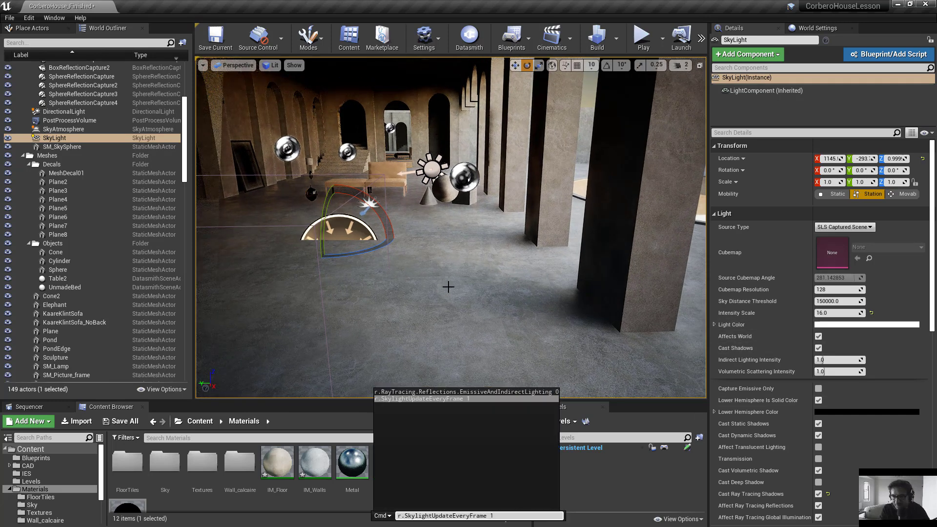
key("BackSpace")
key("BackSpace")
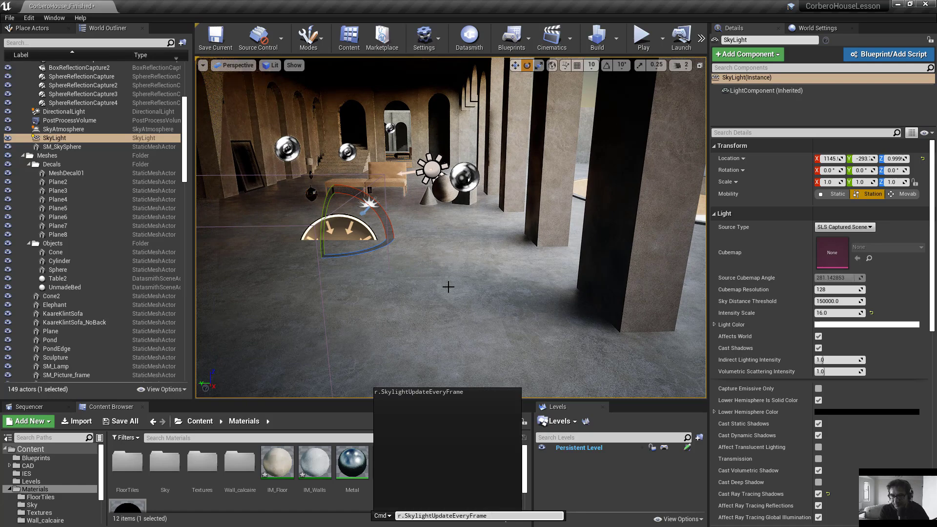
key("Return")
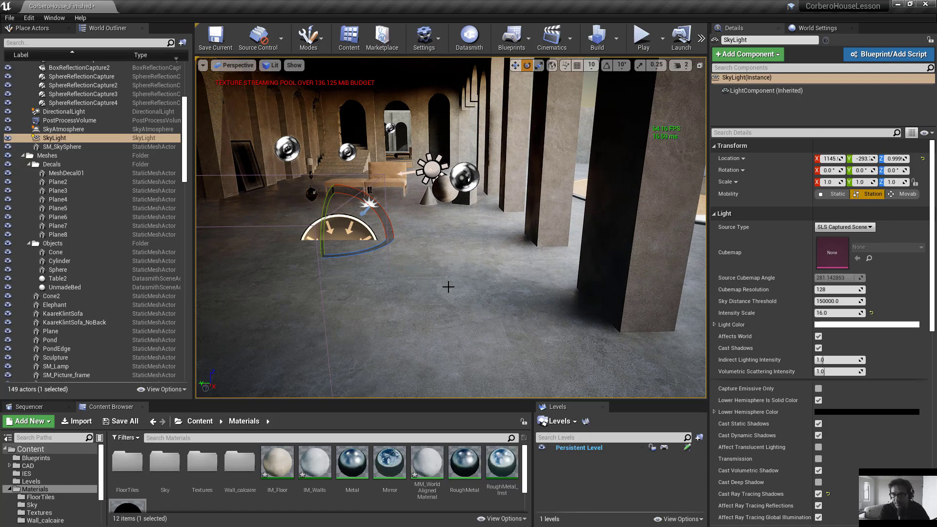
Set the SkyLight's ray tracing Samples Per Pixel to 8 and check the shading around the columns.
right_click_drag(451, 227, 485, 231)
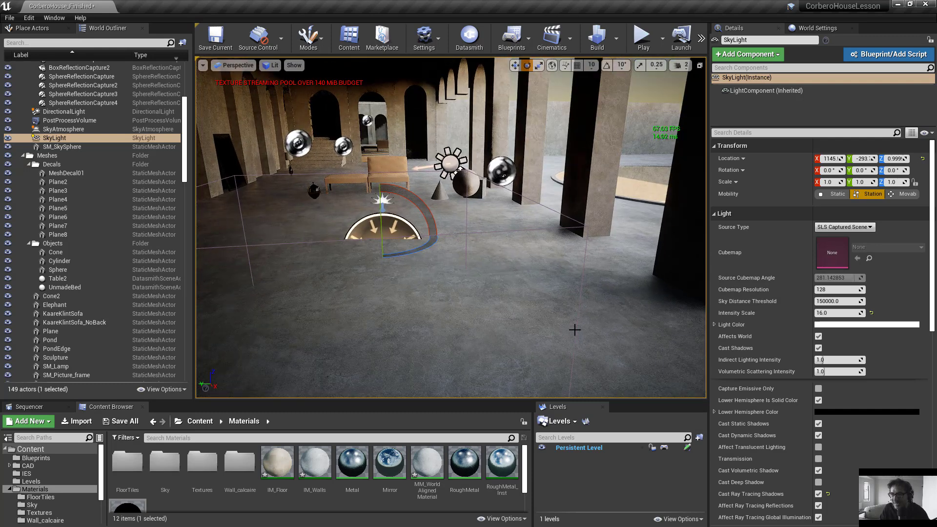
scroll(837, 392, "down", 5)
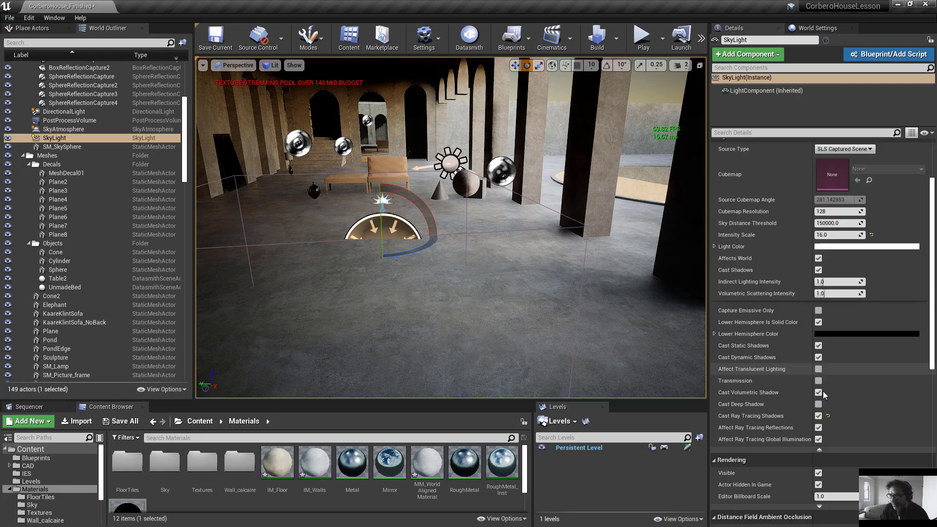
scroll(837, 392, "down", 3)
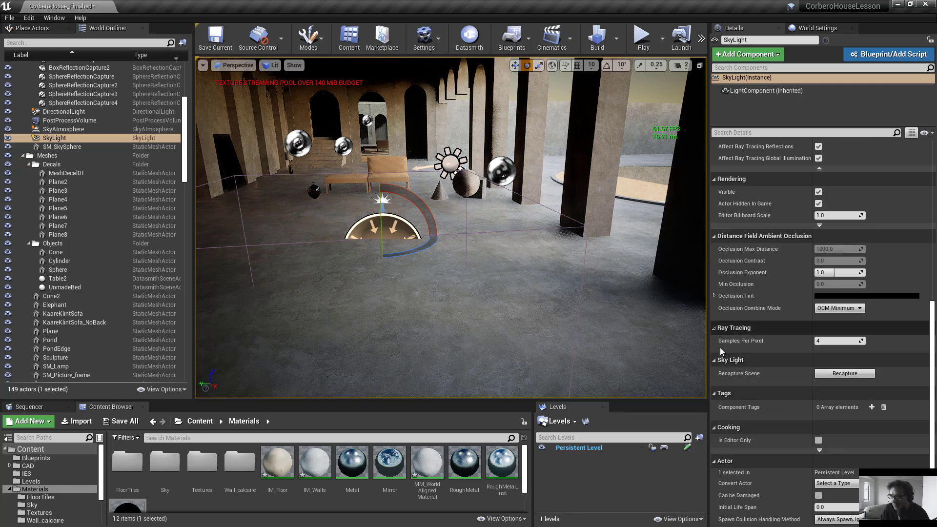
right_click_drag(516, 288, 550, 291)
left_click(837, 342)
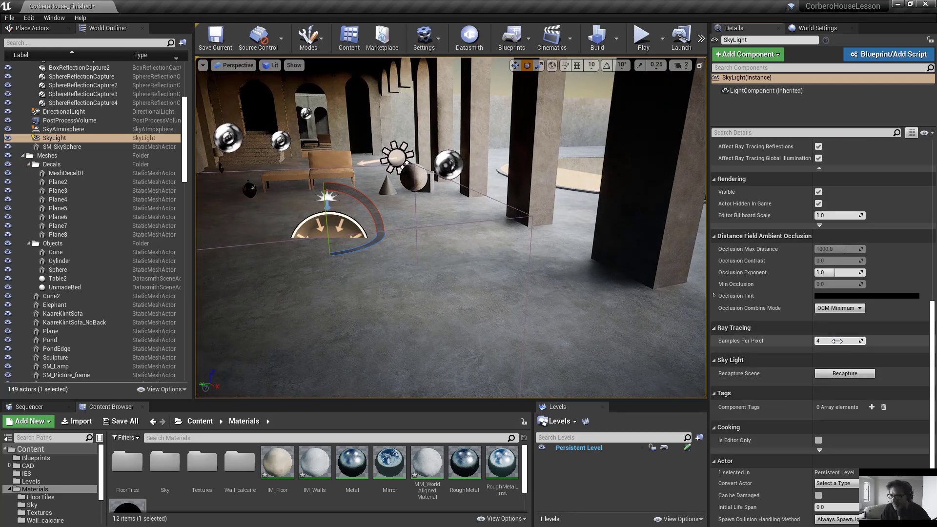
left_click(837, 341)
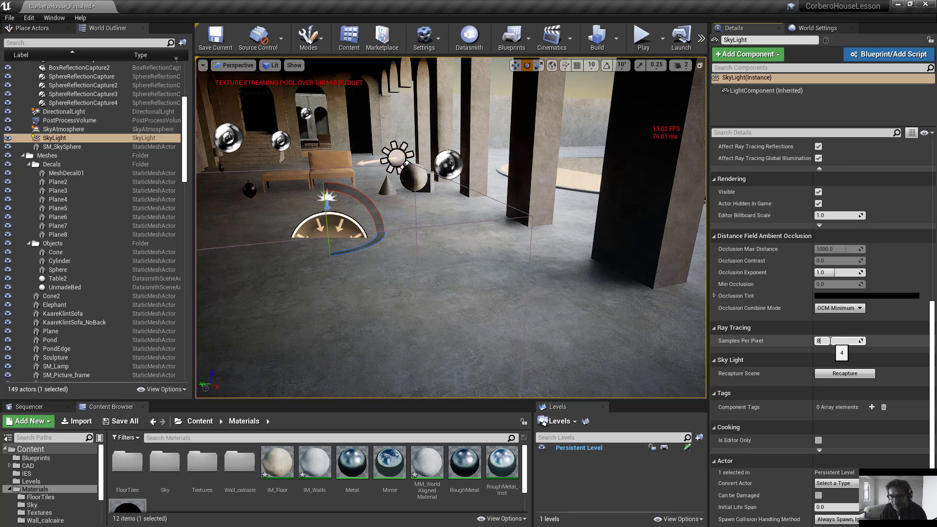
key("Return")
right_click_drag(522, 307, 542, 309)
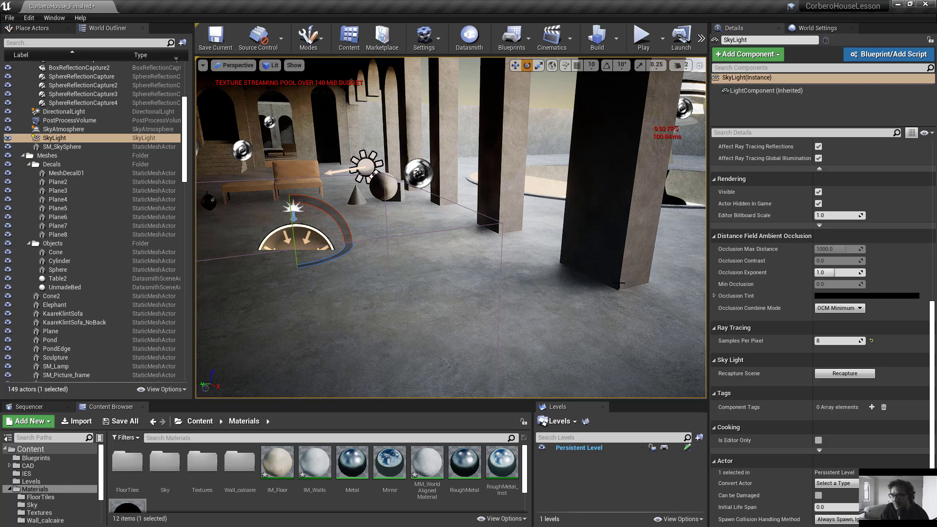
Reset the SkyLight's ray tracing Samples Per Pixel to its default of 4.
left_click(843, 341)
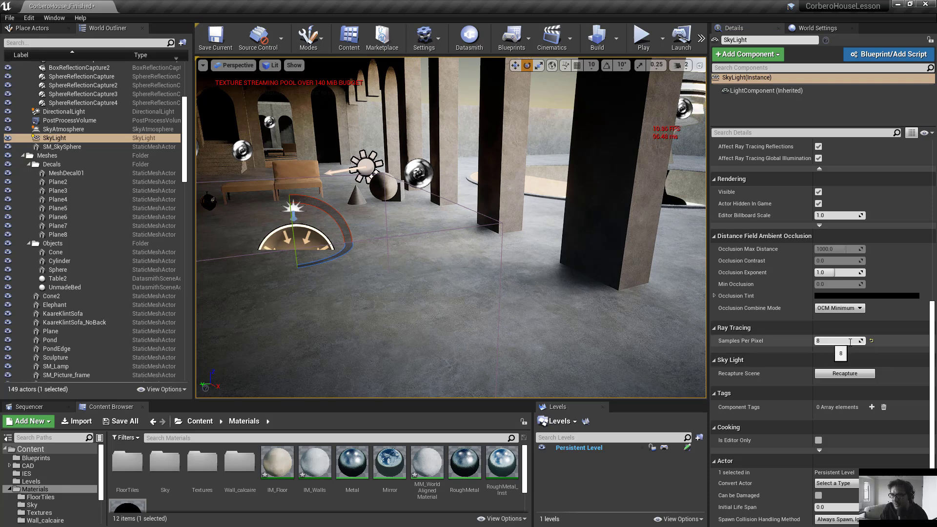
left_click(871, 341)
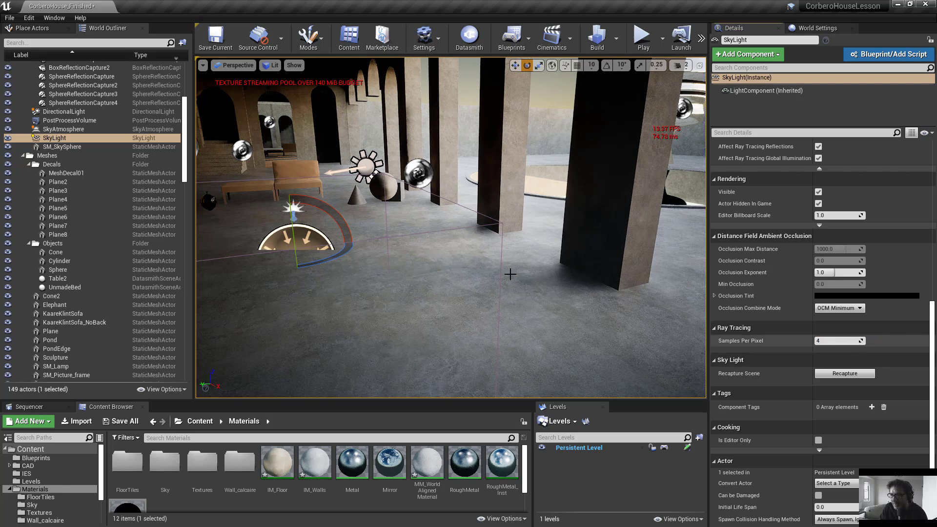
mouse_move(482, 285)
right_mouse_down()
mouse_move(473, 286)
mouse_move(487, 286)
right_mouse_up()
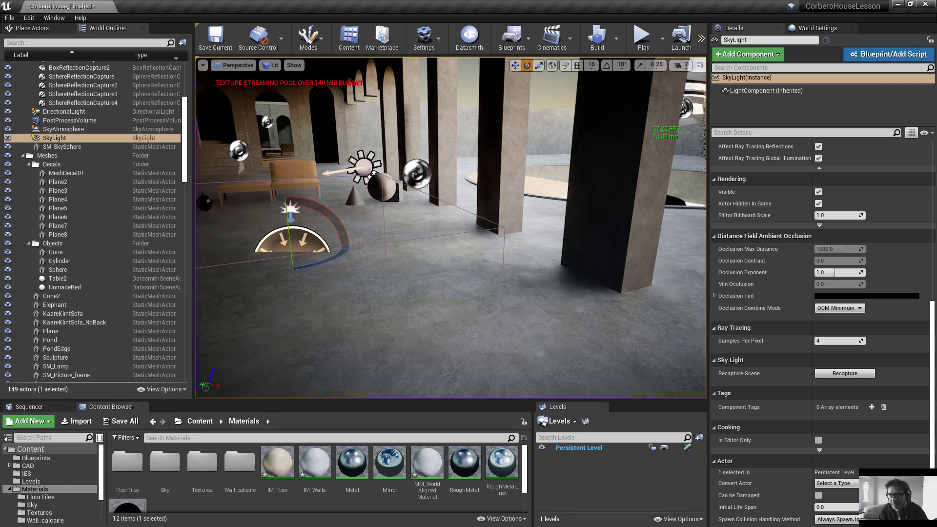
Select the DirectionalLight, enlarge the Content Browser to show the SunShadows material, and bring up the light's Light Function settings.
left_click(364, 167)
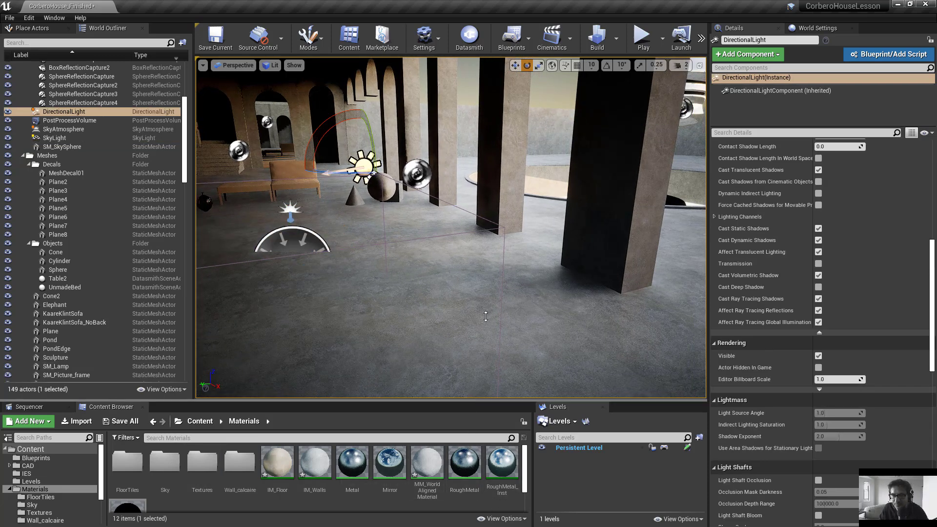
left_click_drag(432, 395, 432, 462)
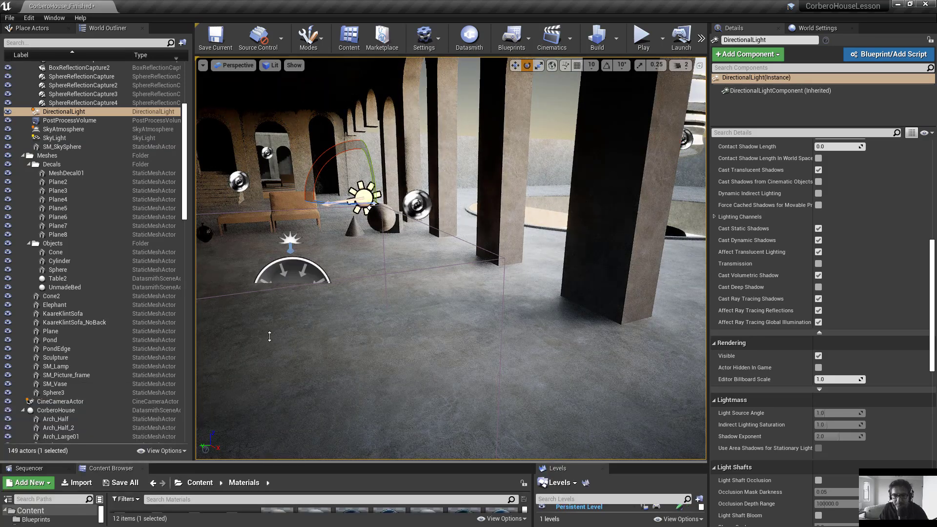
left_click_drag(269, 337, 269, 335)
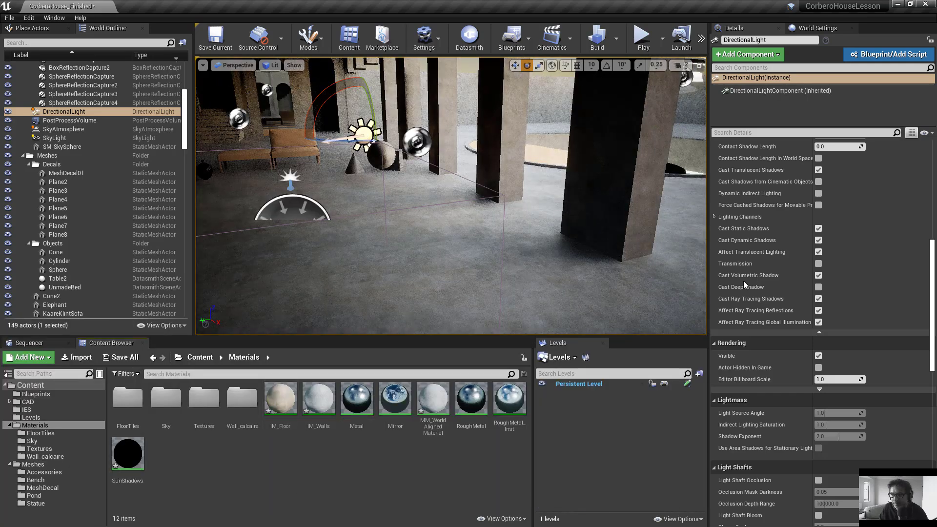
scroll(930, 369, "down", 1)
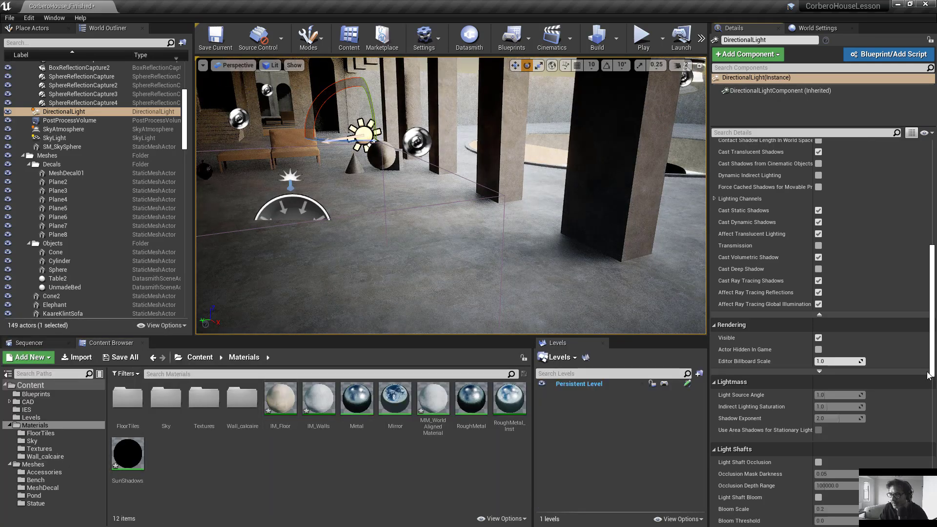
left_click_drag(930, 368, 923, 452)
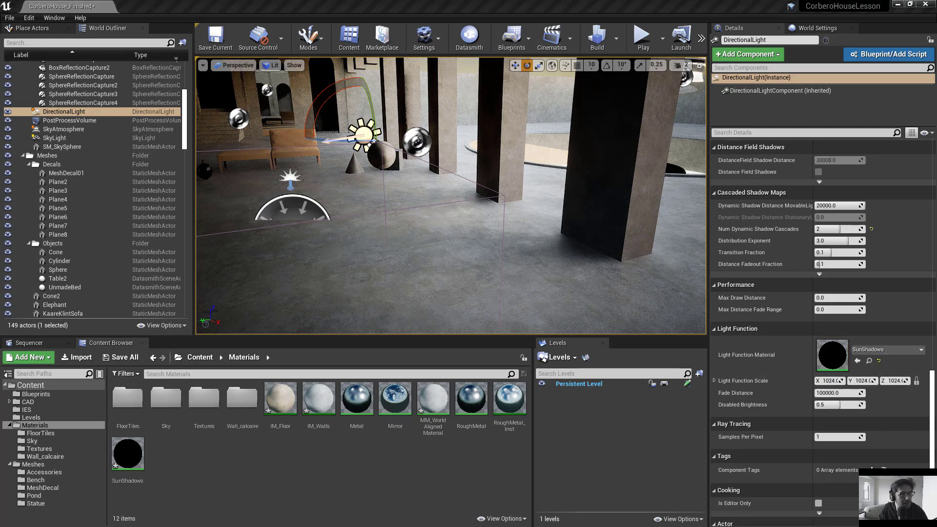
Set the Shadows parameter's default value to 1 in the SunShadows material, then close the material and apply the changes.
left_click_drag(0, 120, 429, 54)
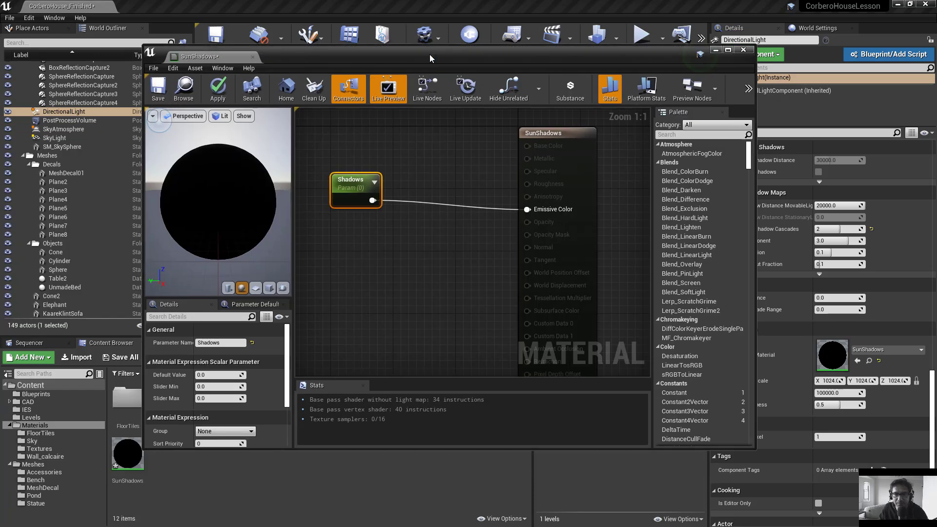
left_click(374, 300)
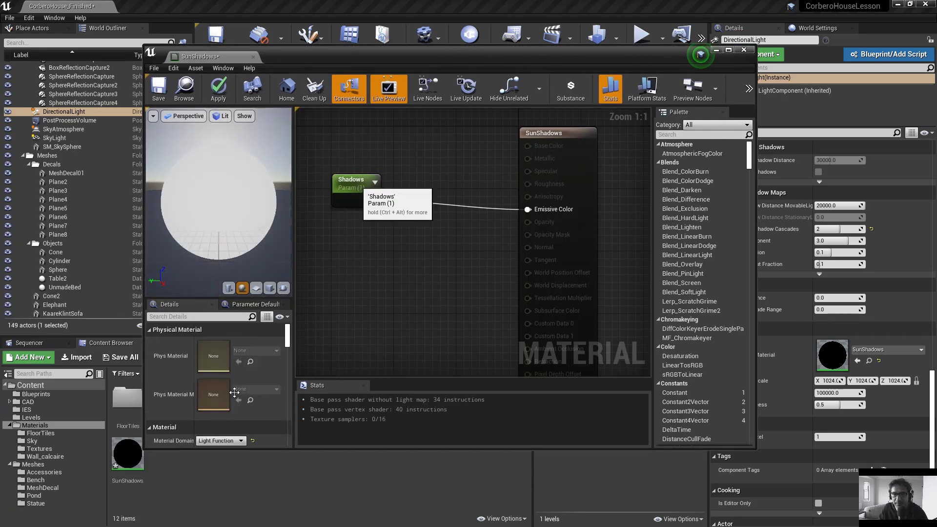
left_click(333, 191)
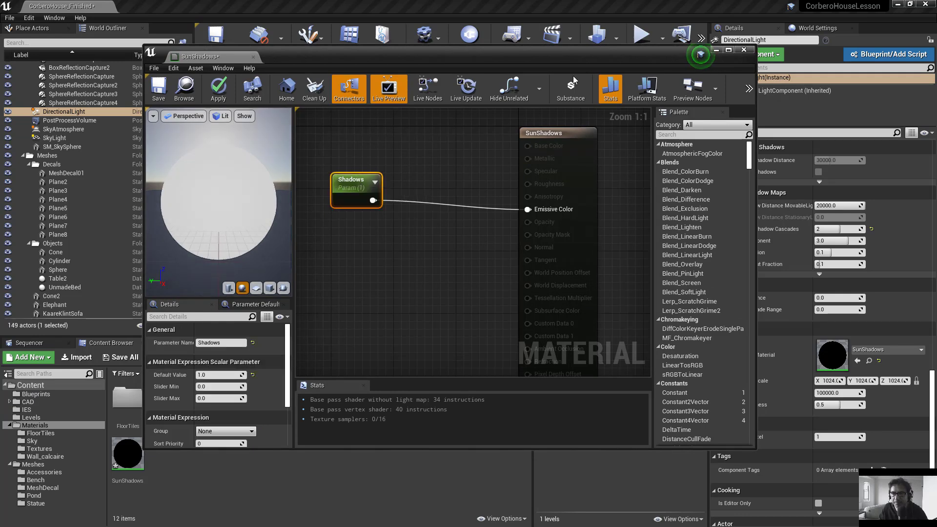
left_click(743, 50)
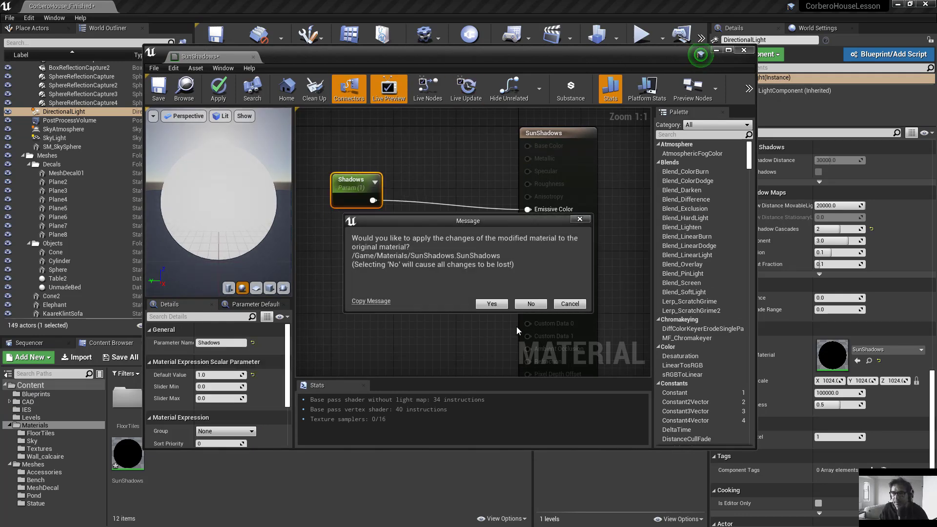
left_click(487, 303)
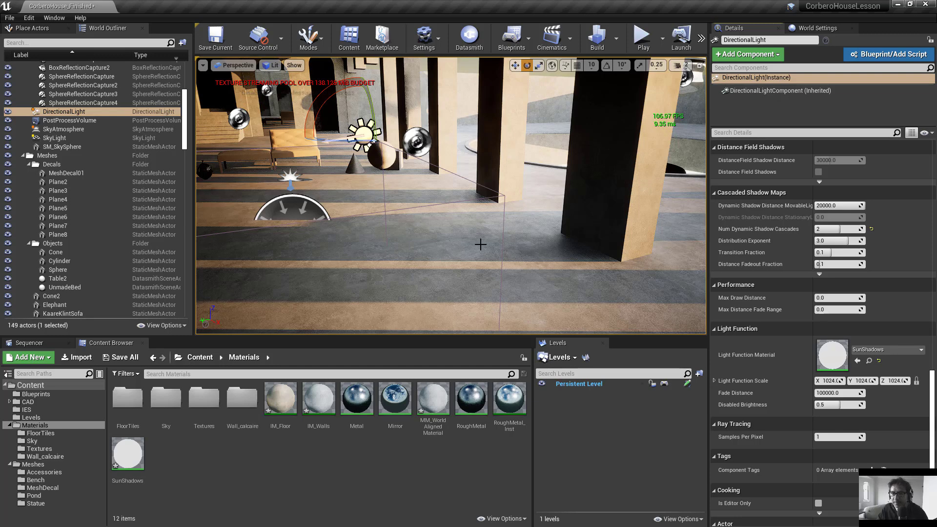
Examine the sunlight and shadows around the column bases, then across the whole hall from in front of the bench.
right_click_drag(545, 244, 590, 234)
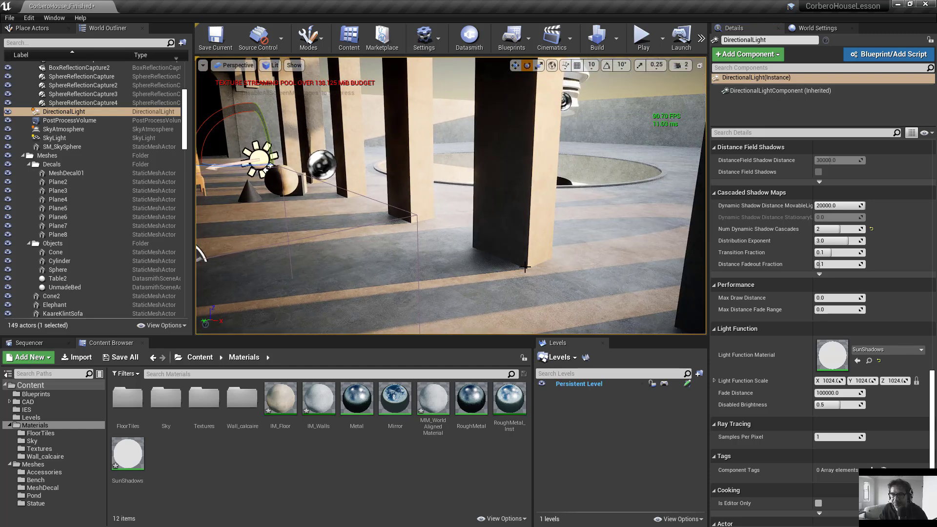
left_click_drag(599, 285, 480, 231, "alt")
right_click_drag(480, 231, 614, 273)
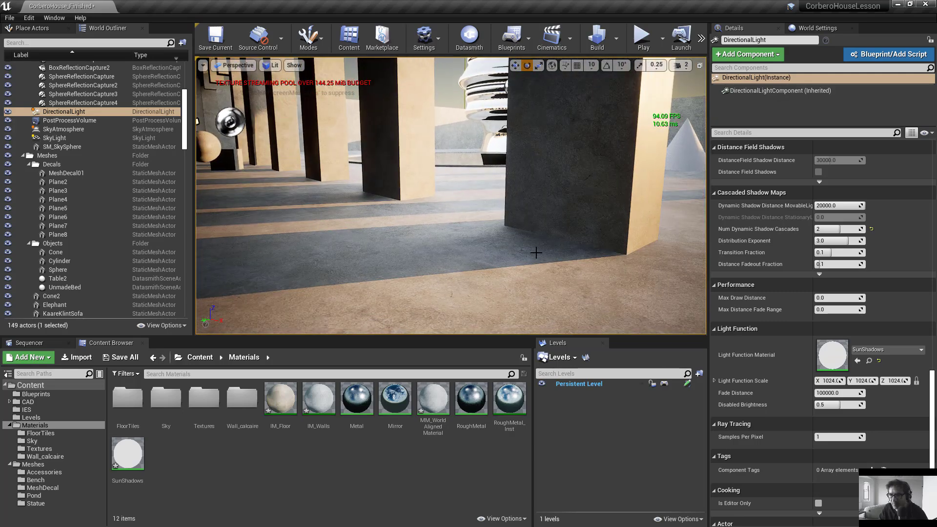
key("f")
right_click_drag(451, 196, 443, 222)
mouse_move(394, 238)
right_mouse_down()
mouse_move(387, 232)
mouse_move(394, 238)
right_mouse_up()
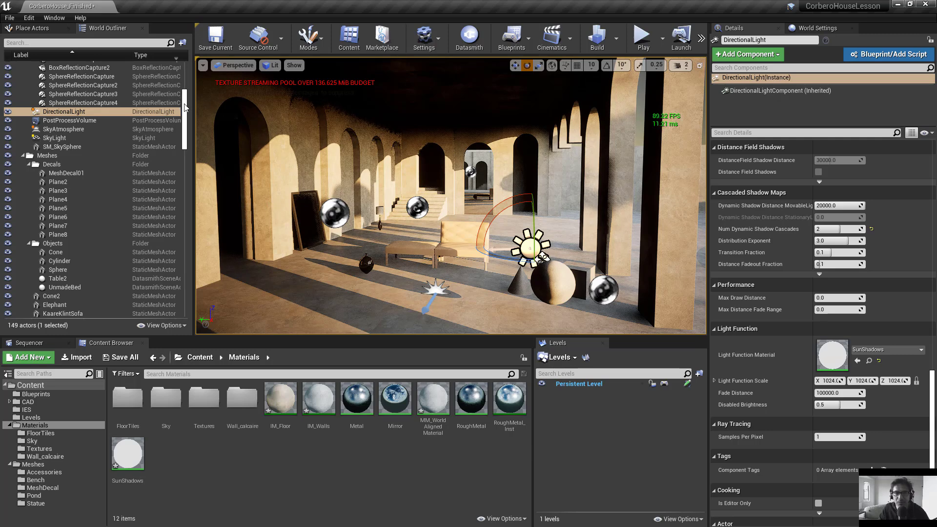
Select the PostProcessVolume and raise its Global Illumination Indirect Lighting Intensity to about 0.57.
left_click_drag(186, 108, 187, 73)
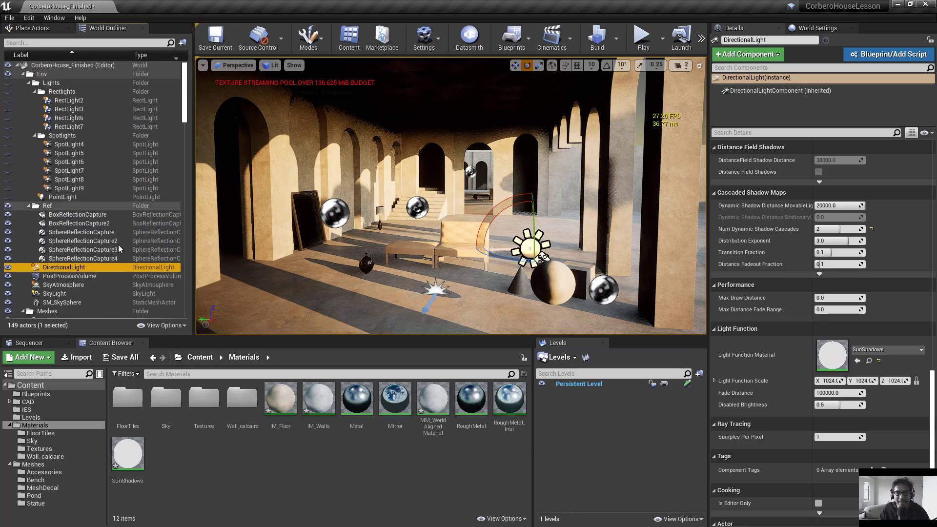
left_click(69, 276)
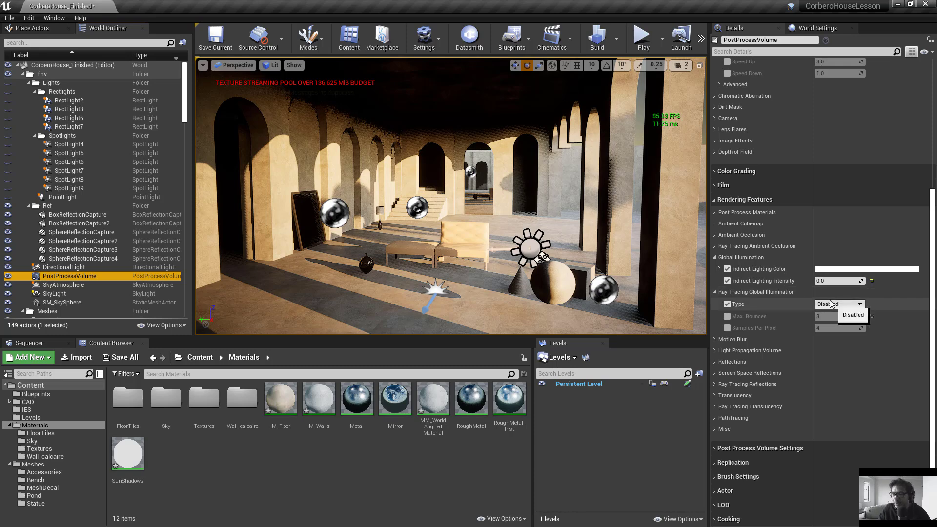
left_click_drag(827, 281, 821, 281)
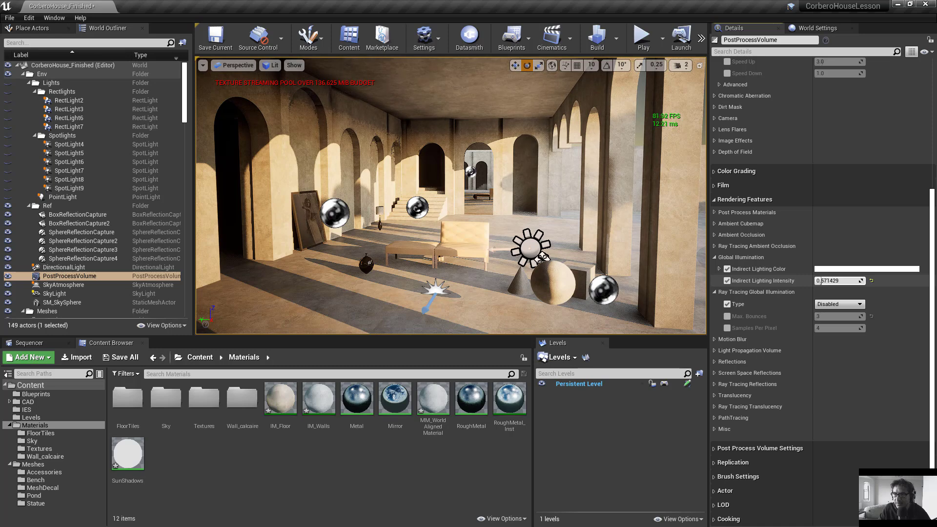
Examine up close the indirect lighting on the upper wall between the arches.
right_click_drag(478, 221, 476, 187)
middle_click_drag(474, 195, 475, 208)
scroll(479, 189, "up", 6)
scroll(480, 189, "up", 6)
mouse_move(479, 187)
right_mouse_down()
mouse_move(490, 128)
mouse_move(482, 178)
right_mouse_up()
scroll(480, 176, "up", 3)
Run the console command r.Streaming.PoolSize 4000 to enlarge the texture streaming pool.
key("grave")
key("Up")
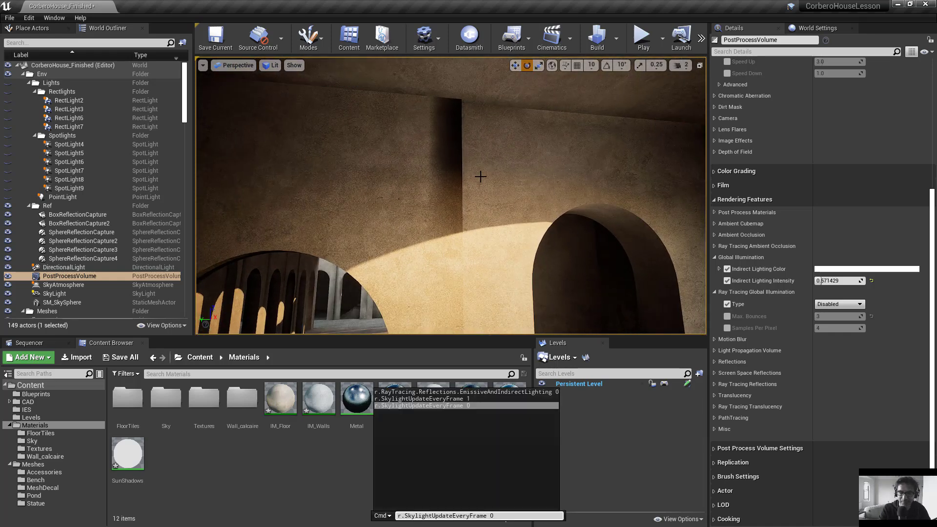
key("ctrl+a")
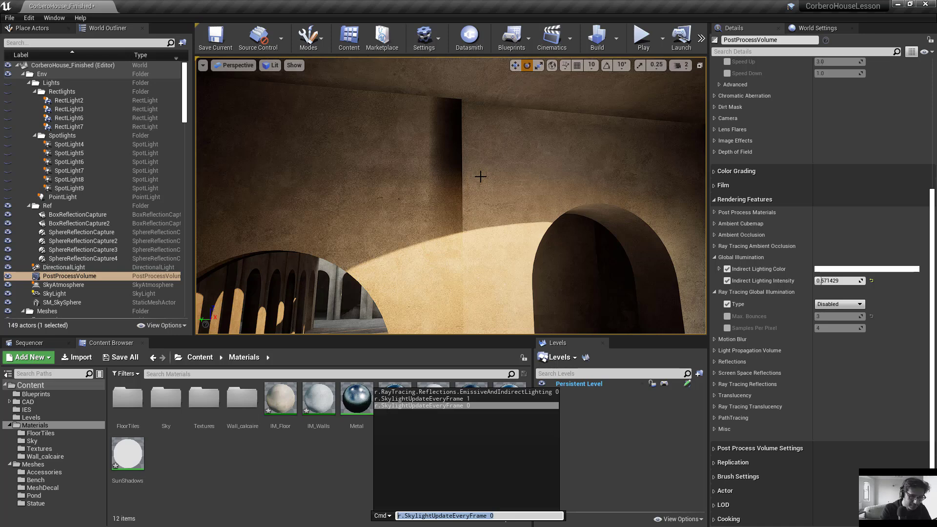
type("poolis")
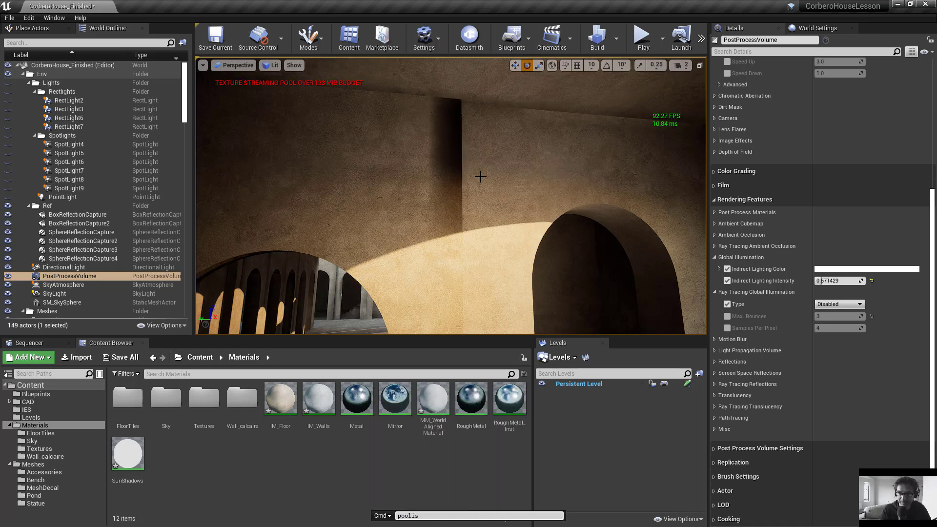
key("BackSpace")
key("BackSpace")
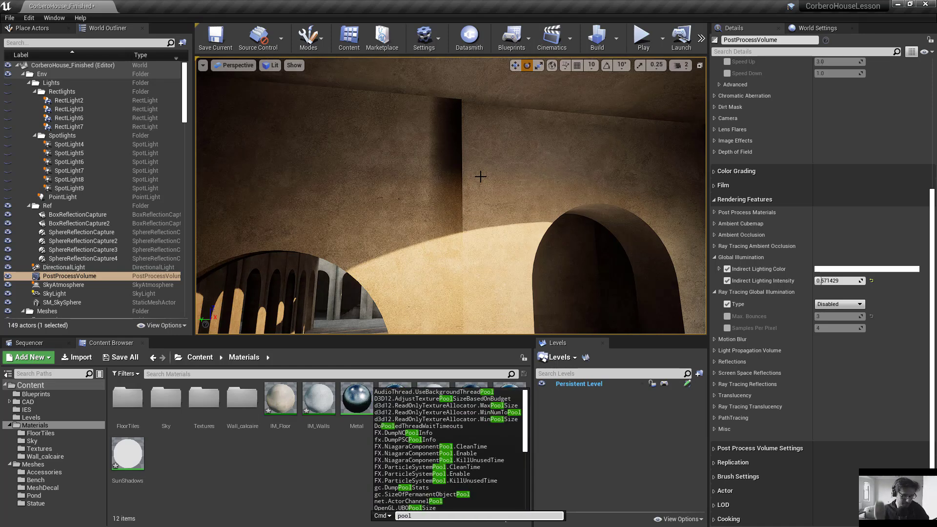
type("si")
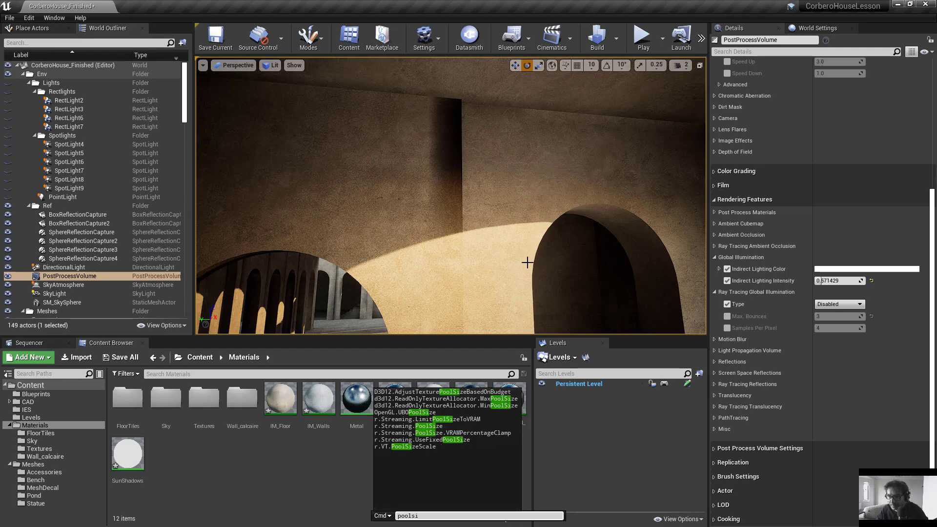
left_click(433, 426)
left_click(418, 515)
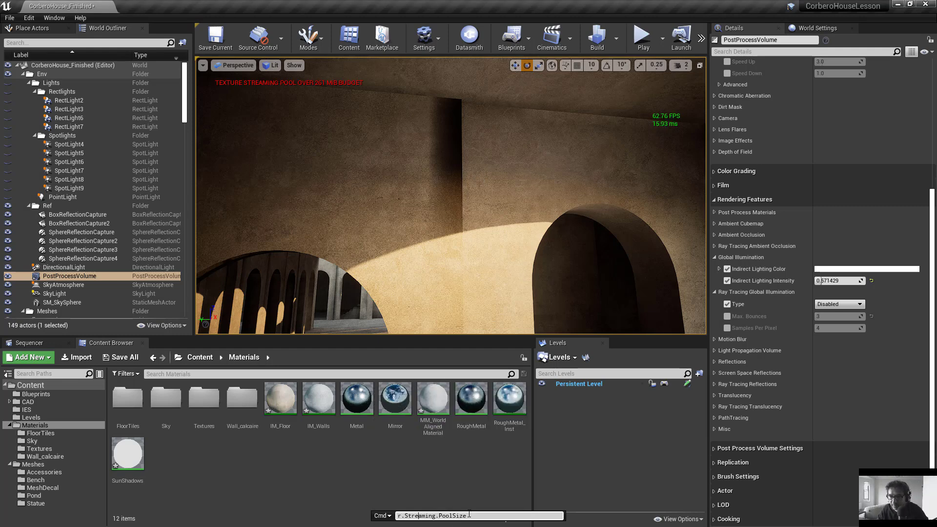
left_click(534, 516)
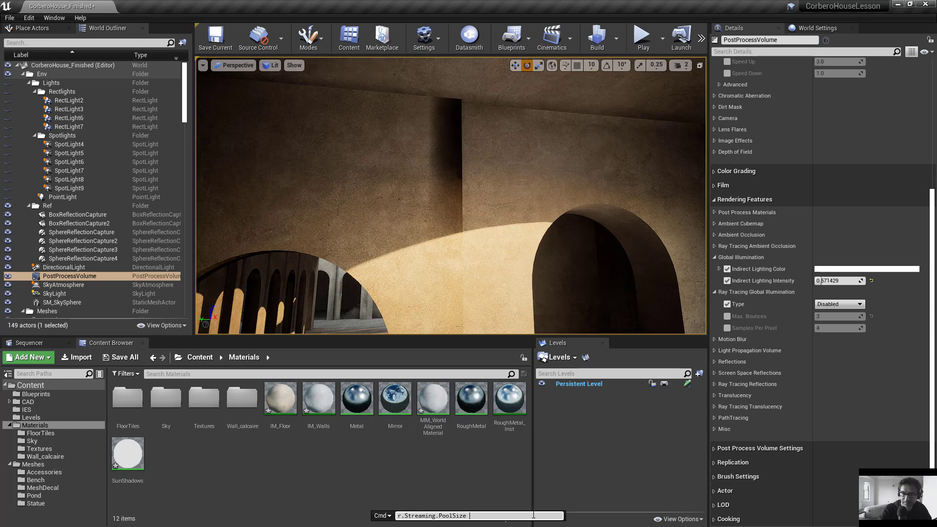
type("4000")
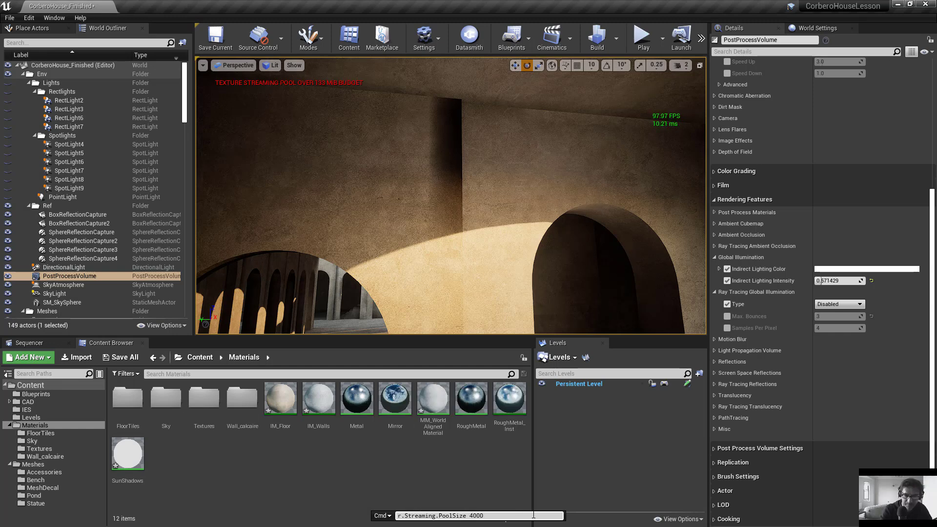
key("Return")
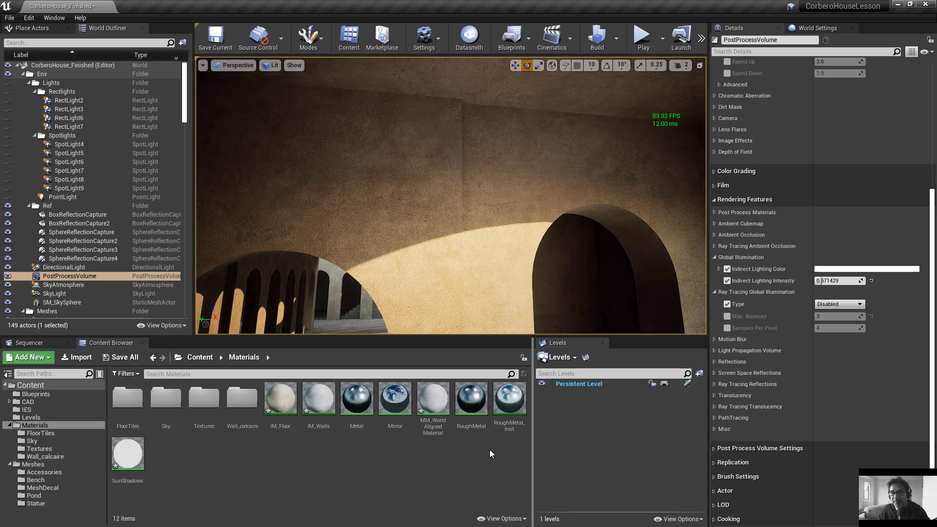
Examine the indirect lighting across the hall from near the bench and from farther back.
key("s")
right_click_drag(451, 195, 425, 237)
key("s")
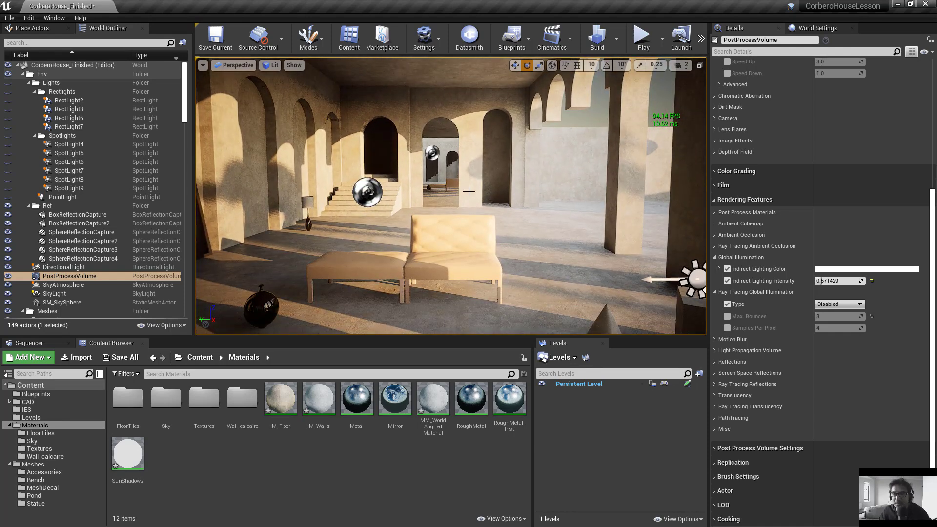
key("s")
right_click_drag(450, 186, 442, 191)
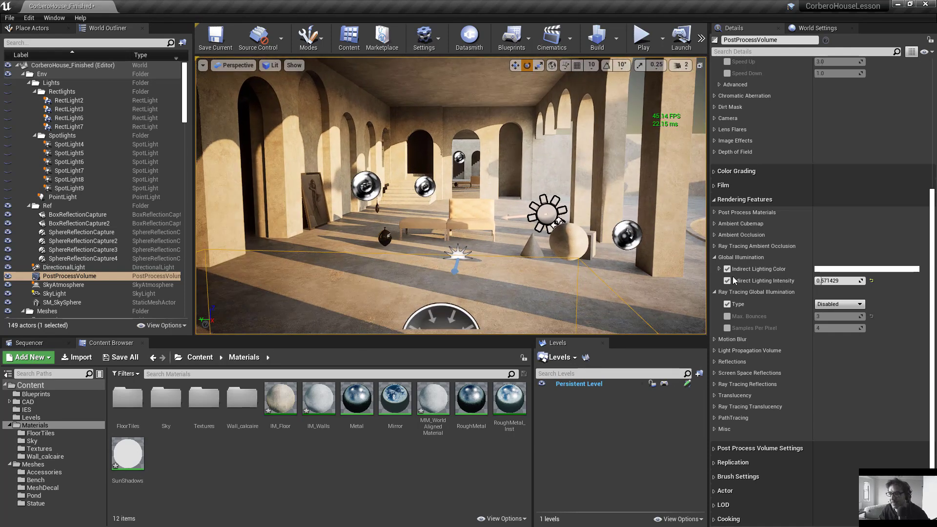
right_click_drag(608, 248, 555, 237)
key("s")
key("q")
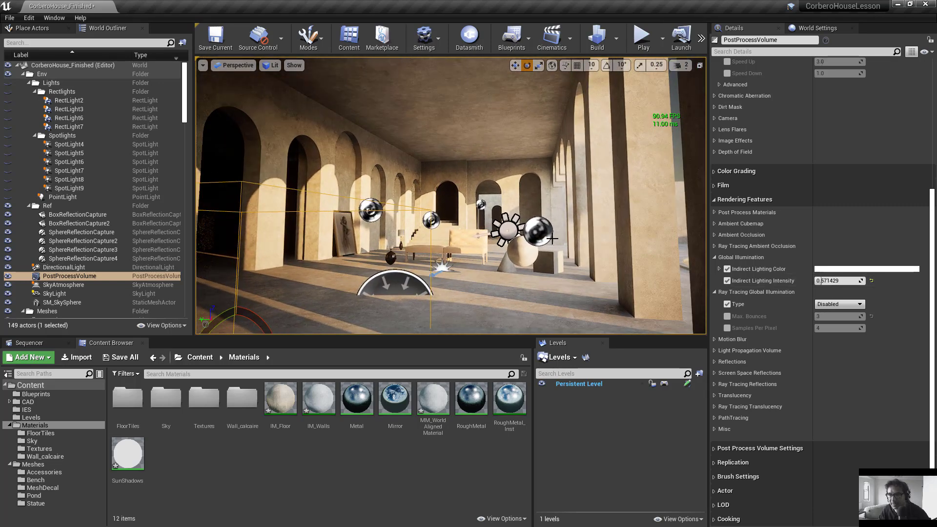
View the hall through the CineCameraActor, stop piloting it, and return to the free perspective view.
left_click(202, 65)
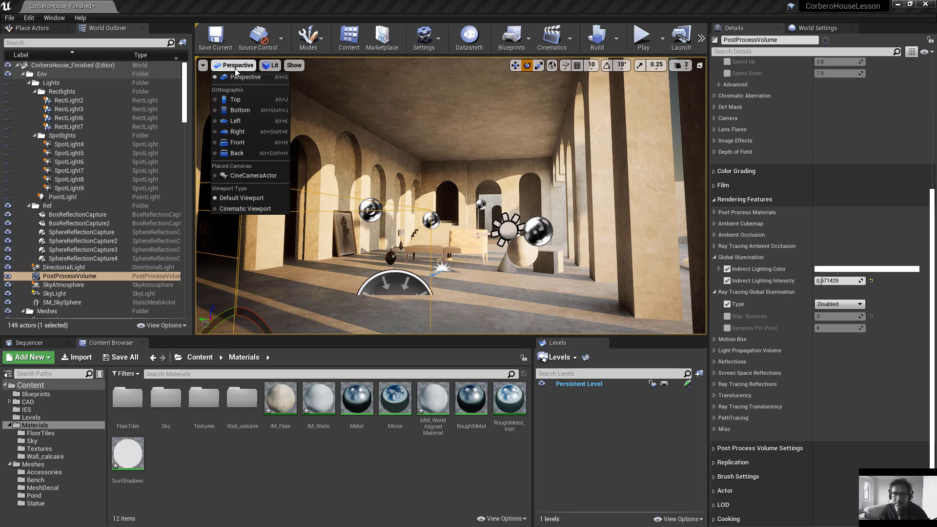
left_click(267, 179)
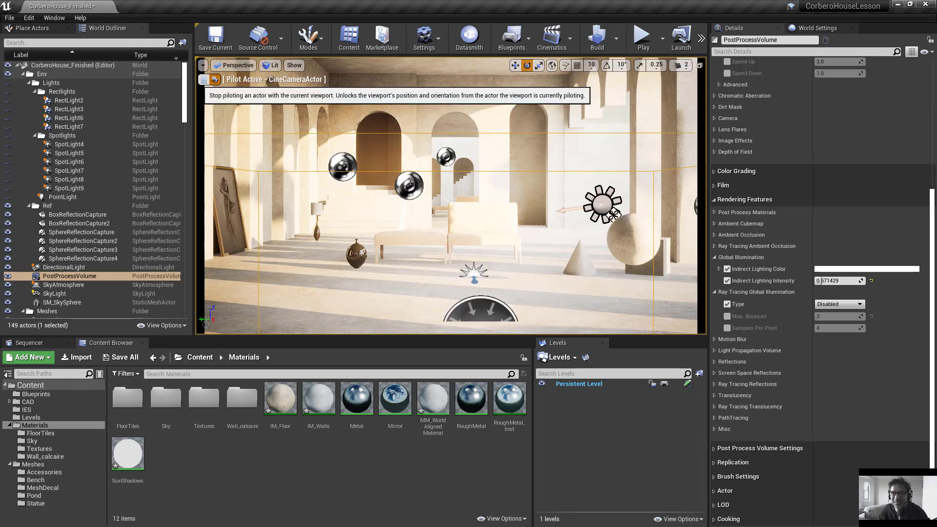
left_click(240, 107)
right_click_drag(241, 108, 212, 110)
key("e")
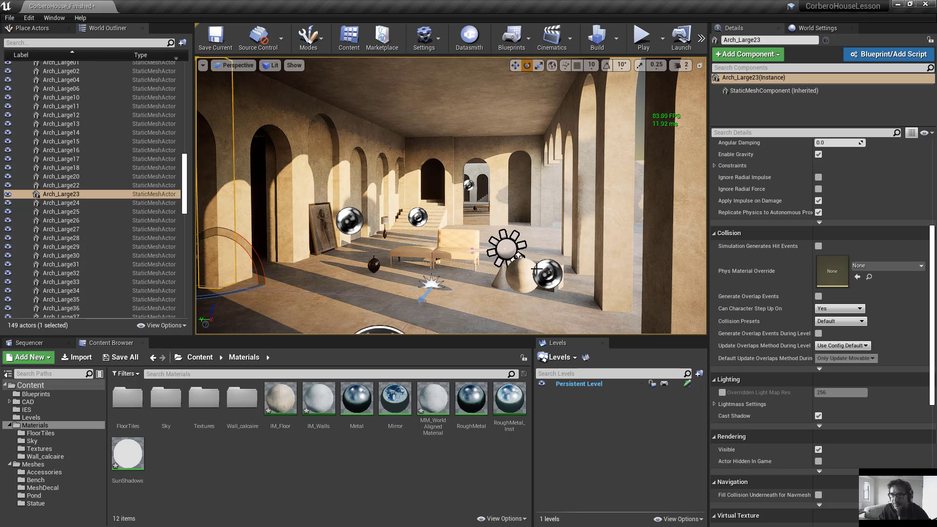
Select the DirectionalLight, check the sunlit arches along the side, and bring up the light's Light Function settings.
left_click(510, 243)
left_click_drag(933, 265, 928, 205)
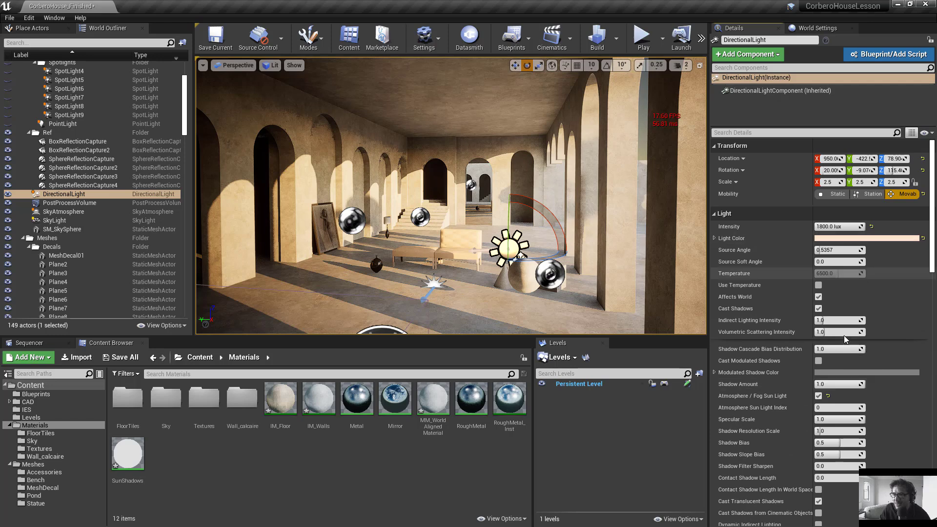
right_click_drag(514, 128, 600, 114)
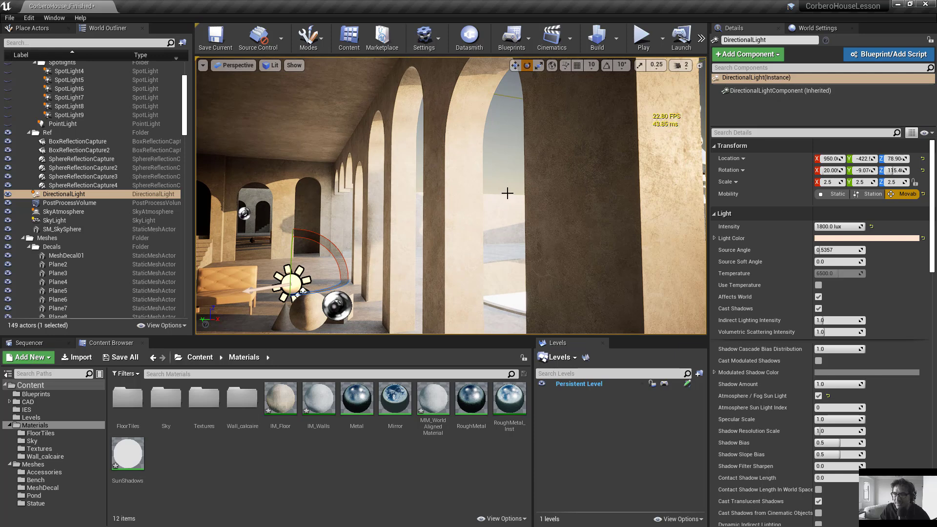
right_click_drag(513, 127, 331, 164)
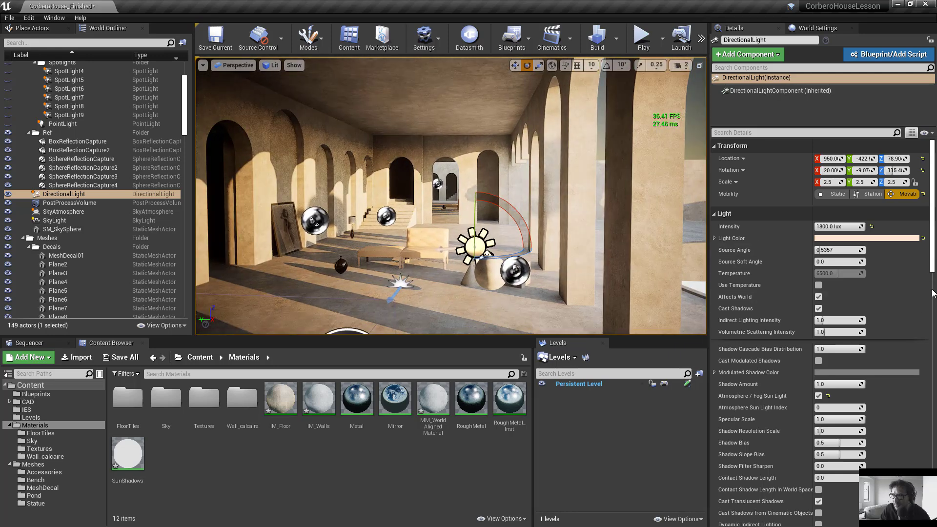
scroll(932, 286, "down", 15)
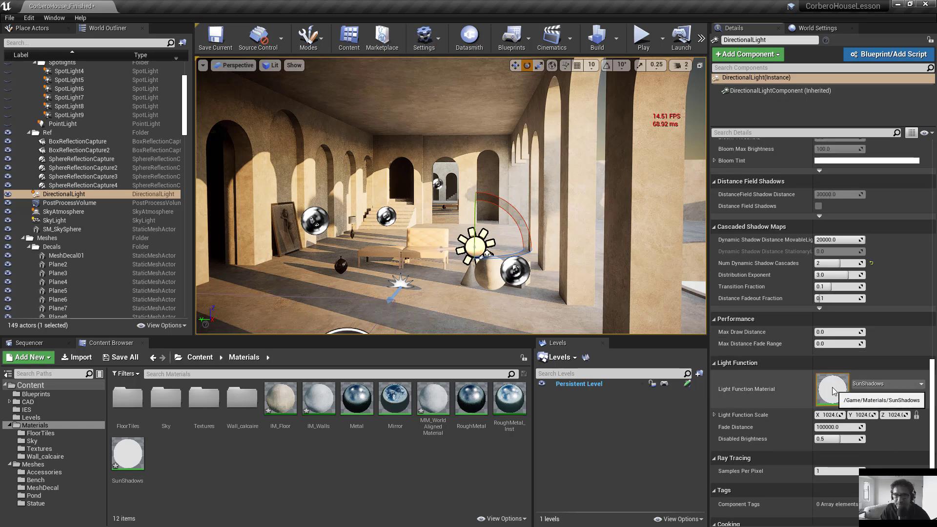
Open the SunShadows material, select the Shadows parameter, and narrow the material window to uncover the hall view.
double_click(832, 391)
left_click_drag(317, 56, 661, 109)
right_click_drag(697, 315, 819, 351)
left_click(736, 266)
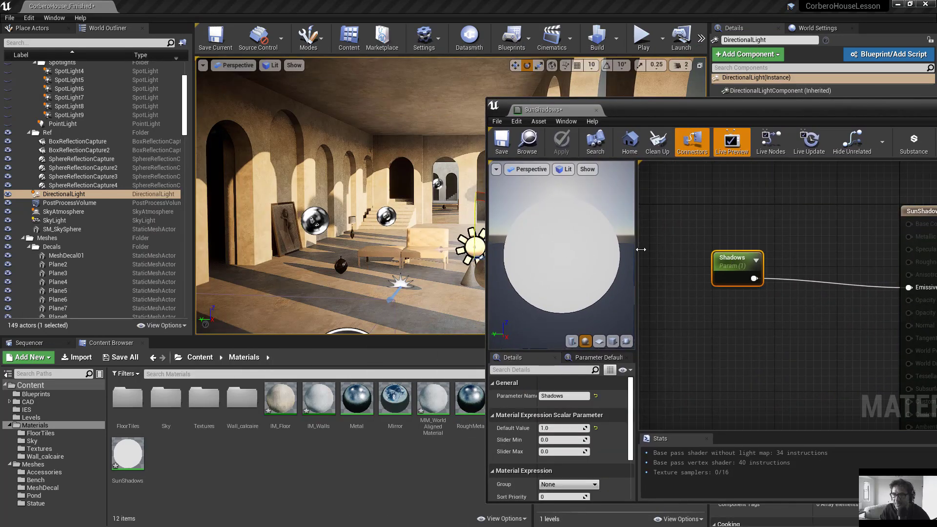
left_click_drag(487, 241, 695, 242)
Try default values of 0.5 and 0.2 for the Shadows parameter and settle on 0.4.
left_click(758, 429)
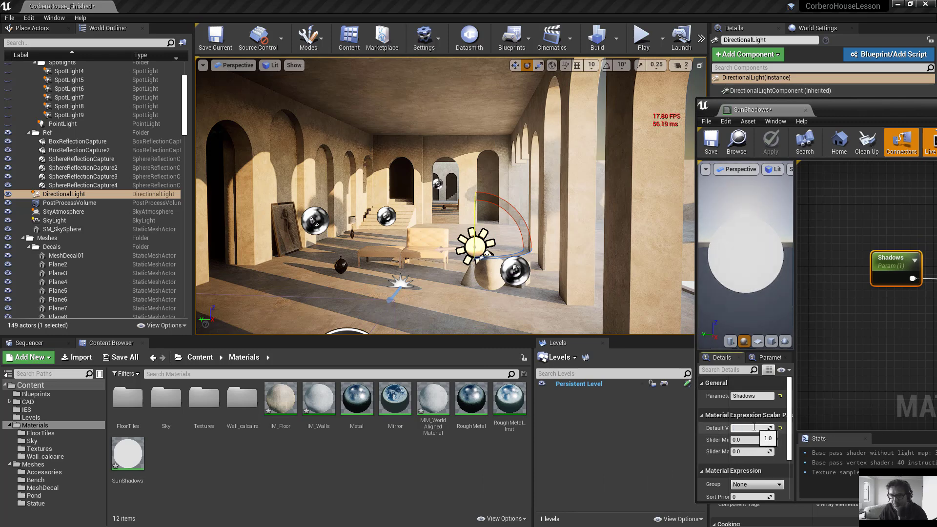
type("0.5")
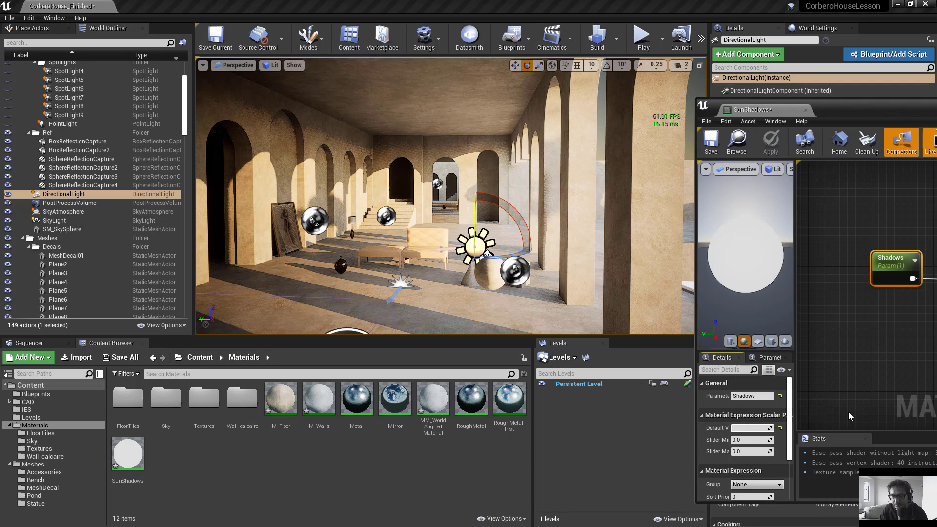
key("Return")
type("0.2")
key("Return")
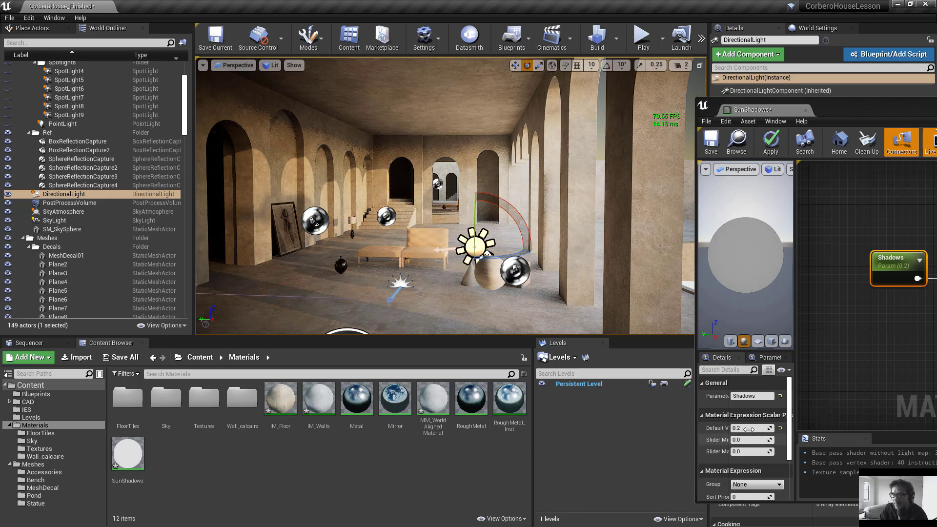
type("0.4")
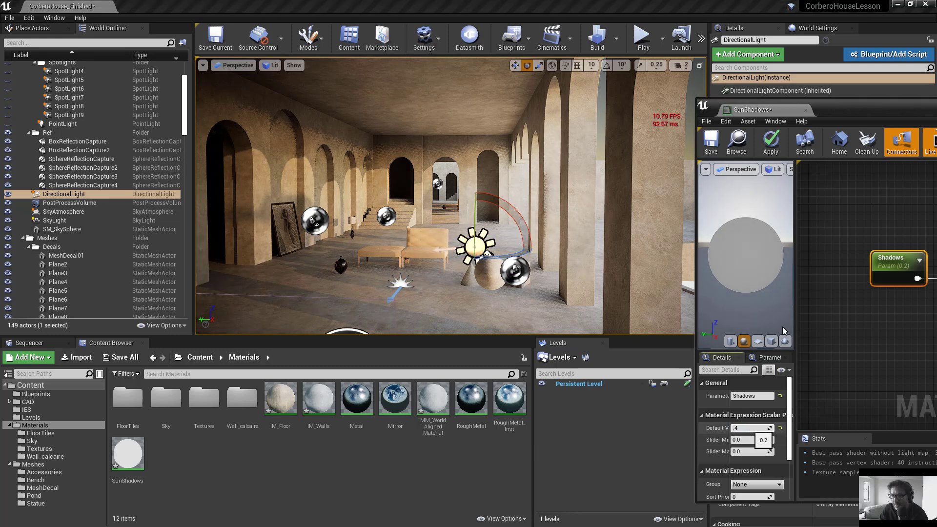
key("Return")
Move the material window out of the way, select the SkyLight, and bring up its Light settings with the whole hall in view.
left_click_drag(836, 122, 784, 426)
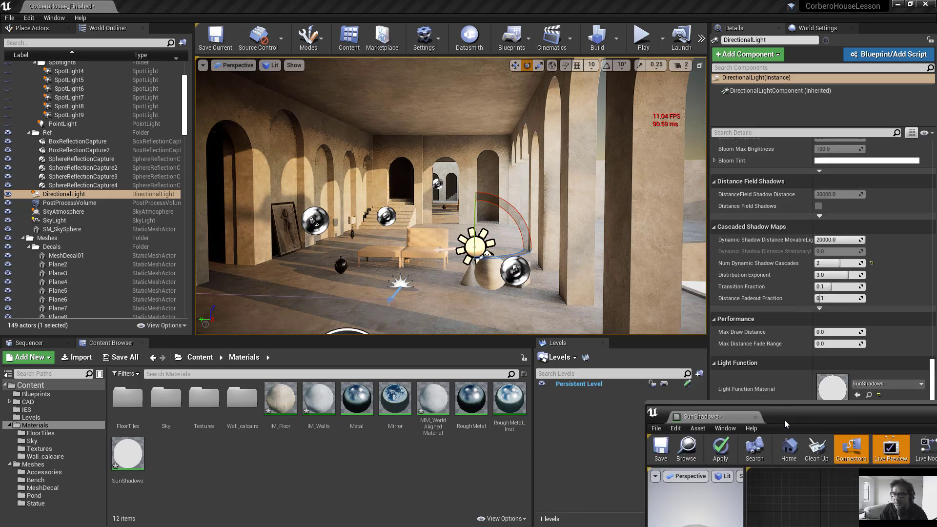
left_click(73, 220)
left_click_drag(848, 407, 315, 431)
left_click_drag(932, 331, 932, 147)
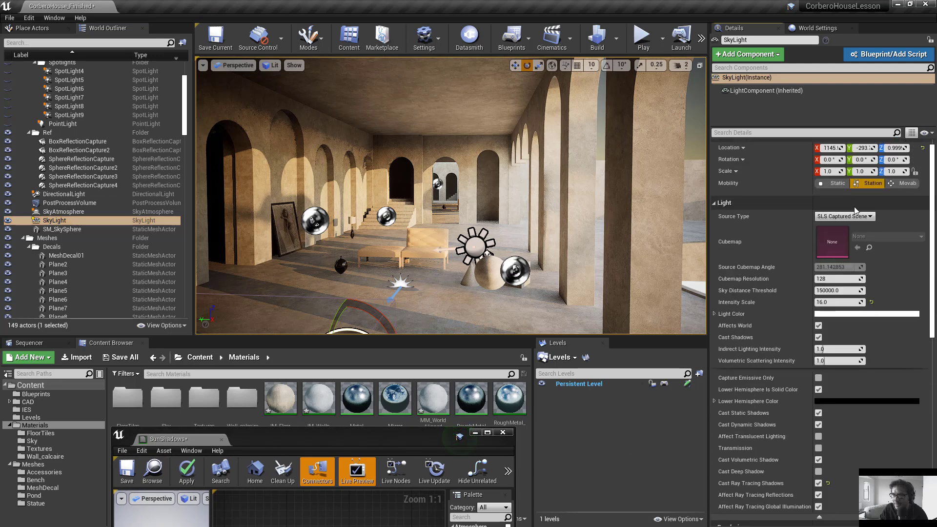
right_click_drag(507, 264, 508, 273)
middle_click_drag(562, 236, 517, 257)
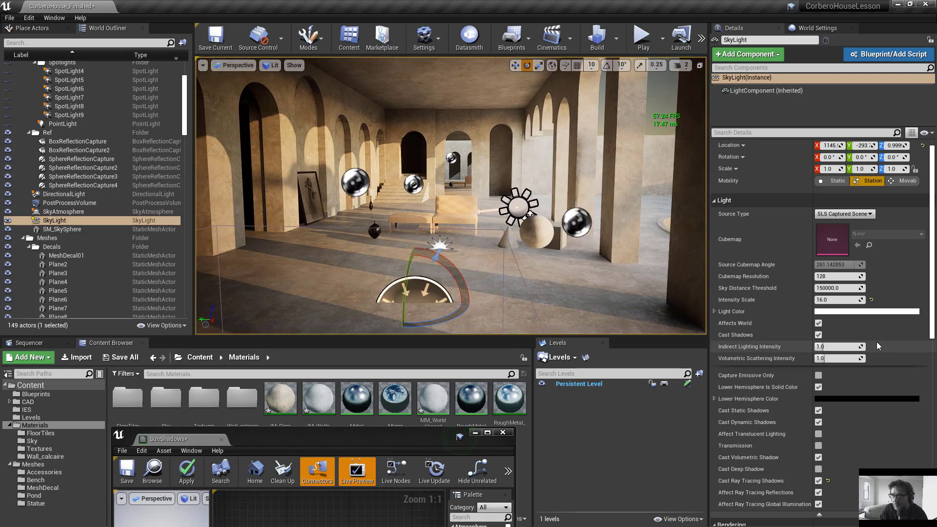
Turn the SkyLight's Affects World off and back on twice to compare its contribution to the hall's lighting.
left_click(819, 323)
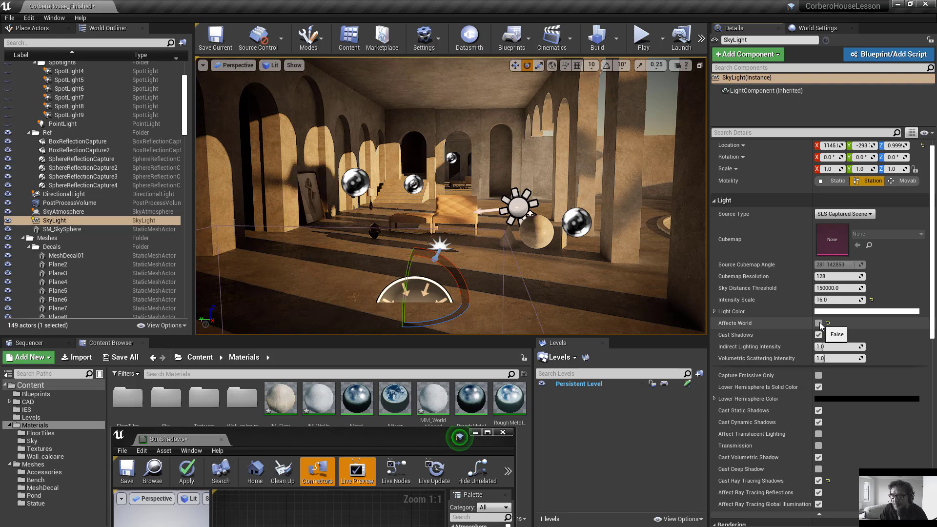
left_click(818, 323)
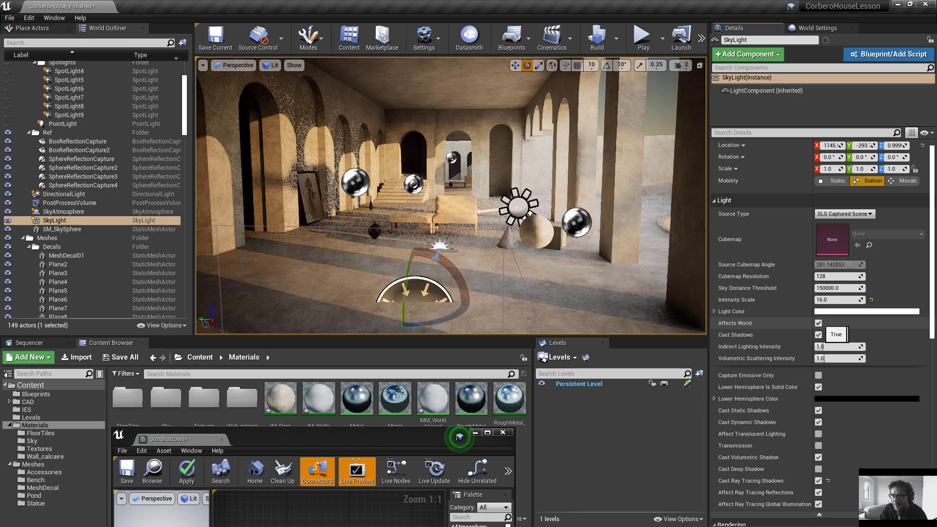
left_click(818, 323)
left_click(818, 323)
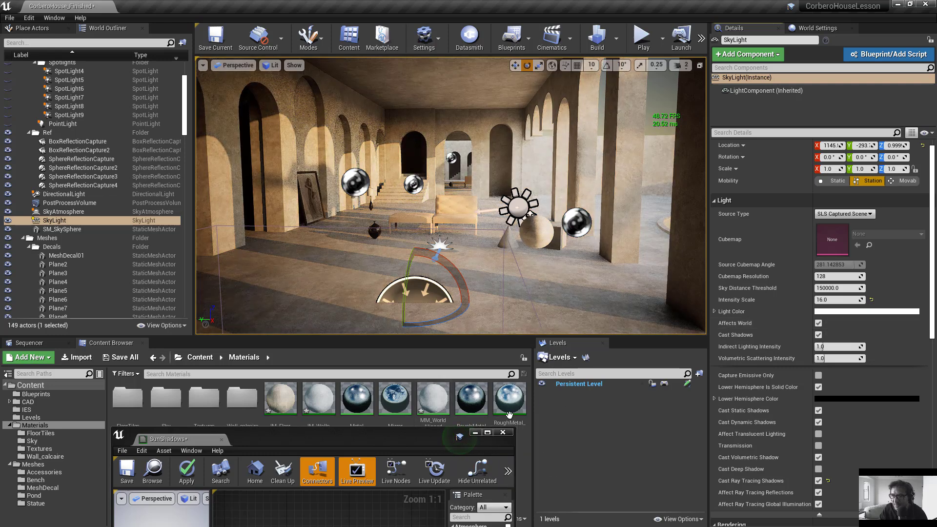
Close the SunShadows material and apply the changes to the original material.
left_click(503, 432)
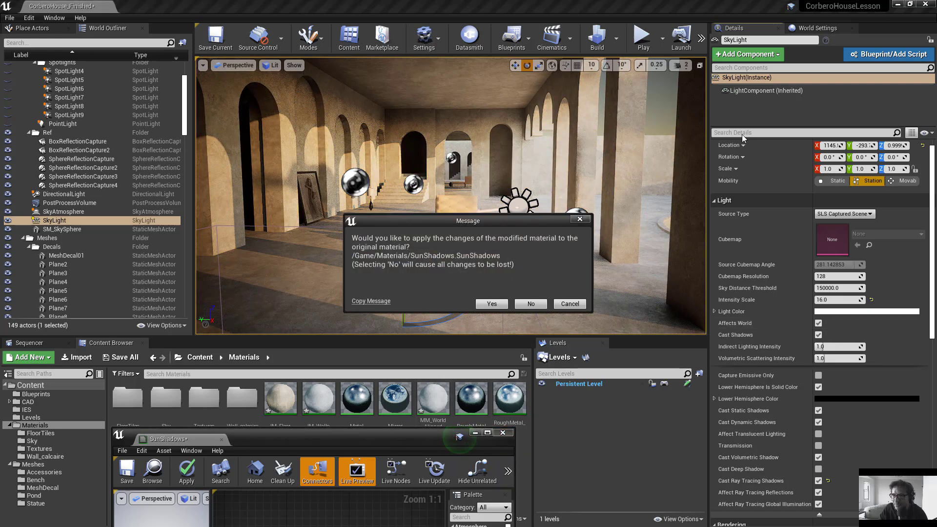
left_click(490, 307)
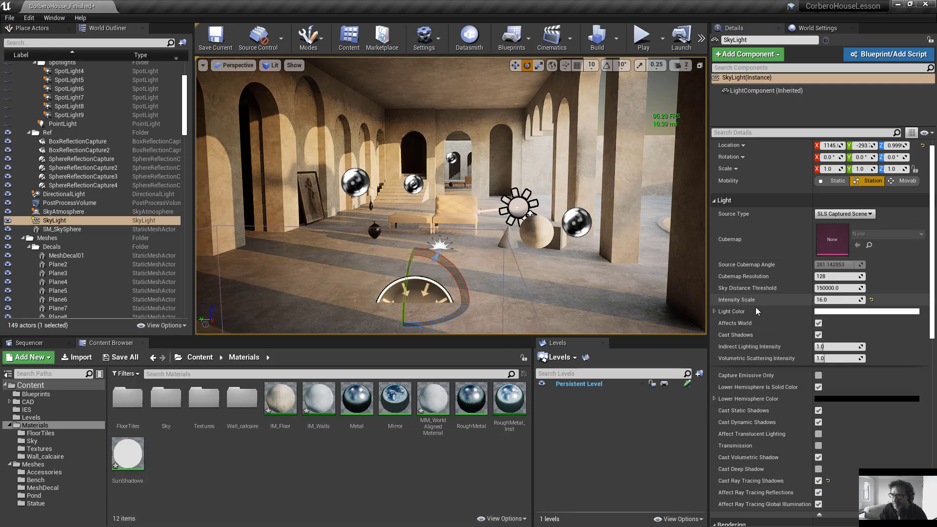
Compare SkyLight Intensity Scale values of 4, 8, 16 and 32, and finish with it set to 16.
left_click(837, 300)
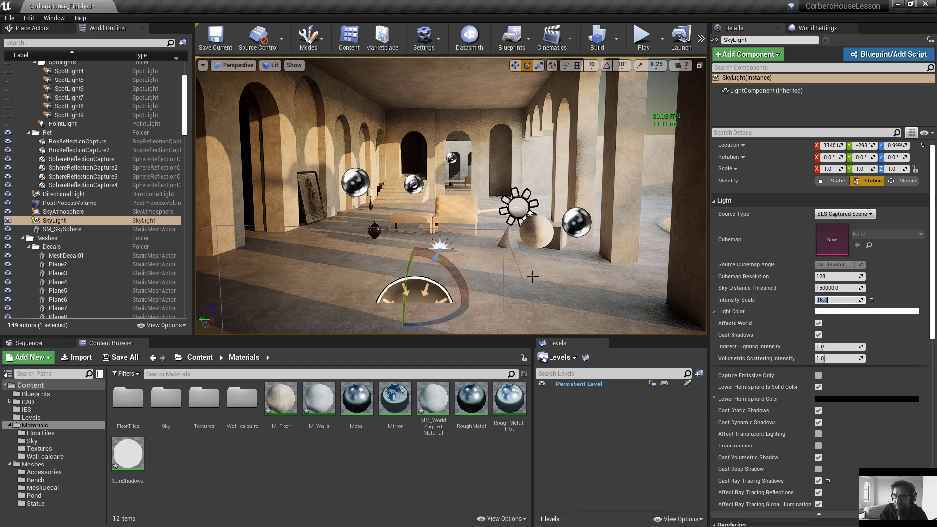
type("4")
key("Return")
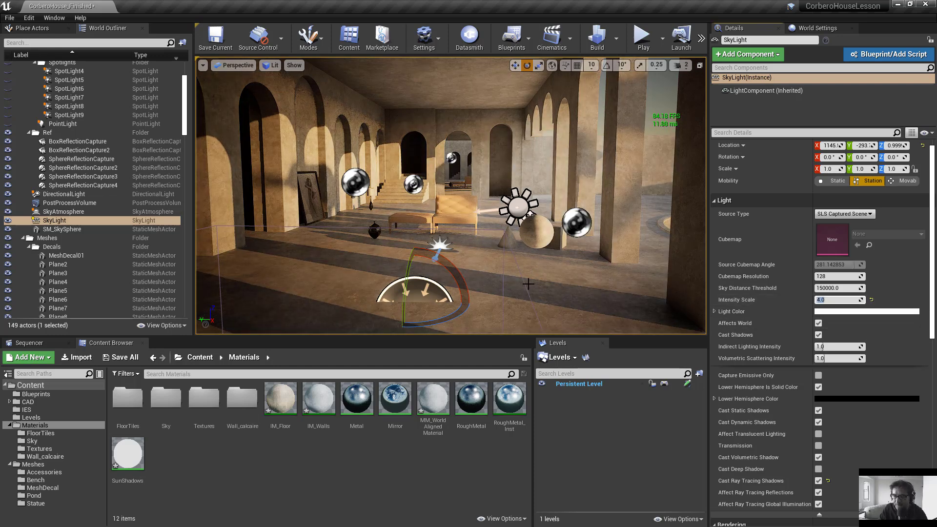
type("8")
key("Return")
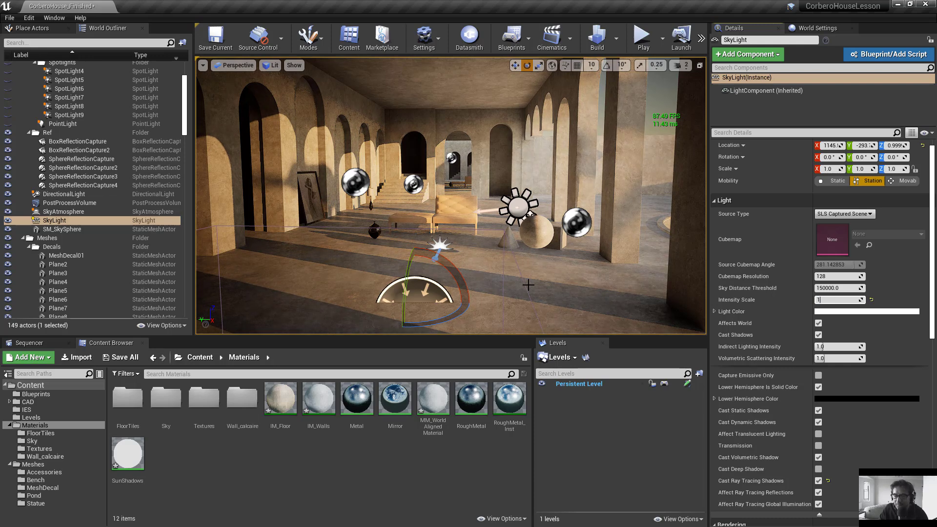
type("16")
key("Return")
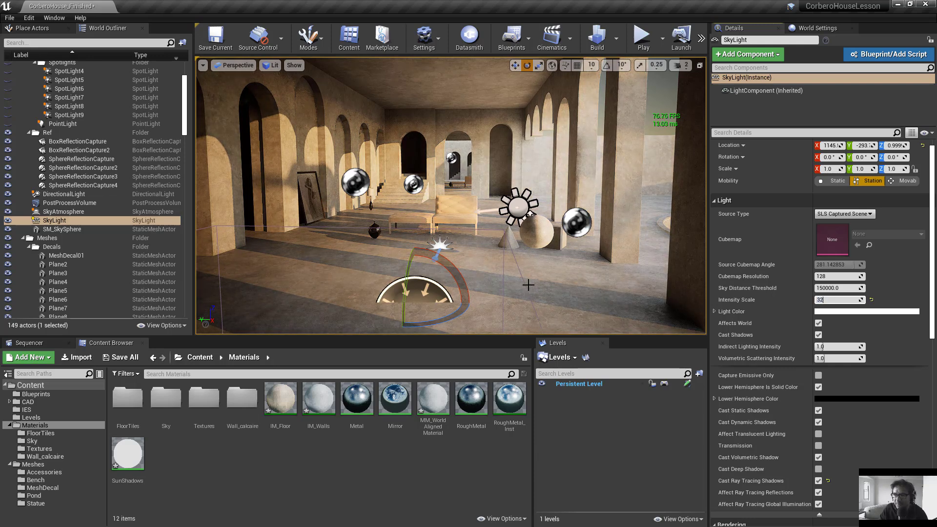
key("Return")
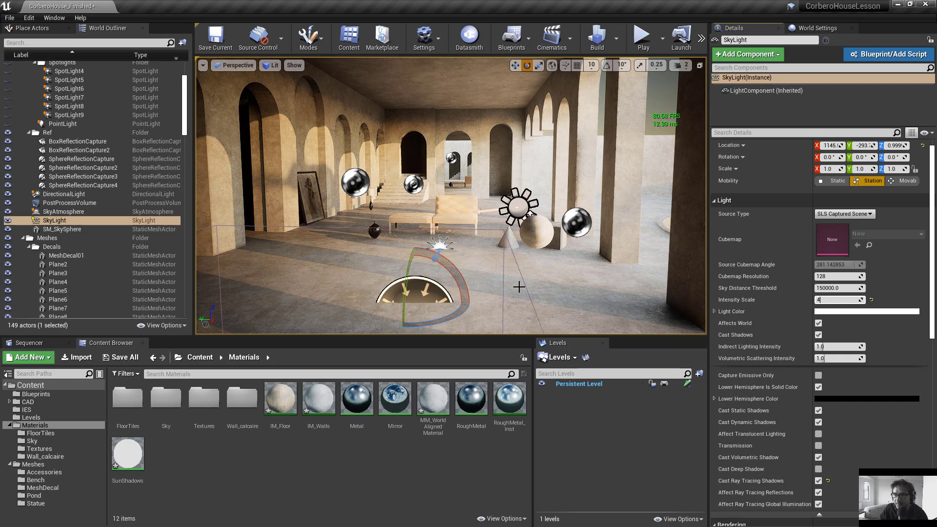
key("Return")
type("16")
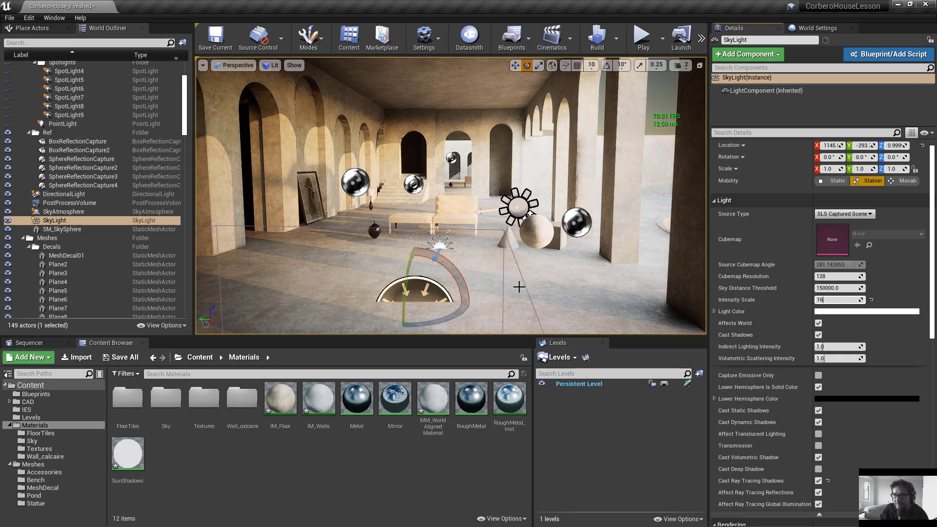
key("Return")
In the PostProcessVolume's Global Illumination settings, try an Indirect Lighting Intensity of 0.2 and settle on 0.4.
right_click_drag(519, 286, 521, 274)
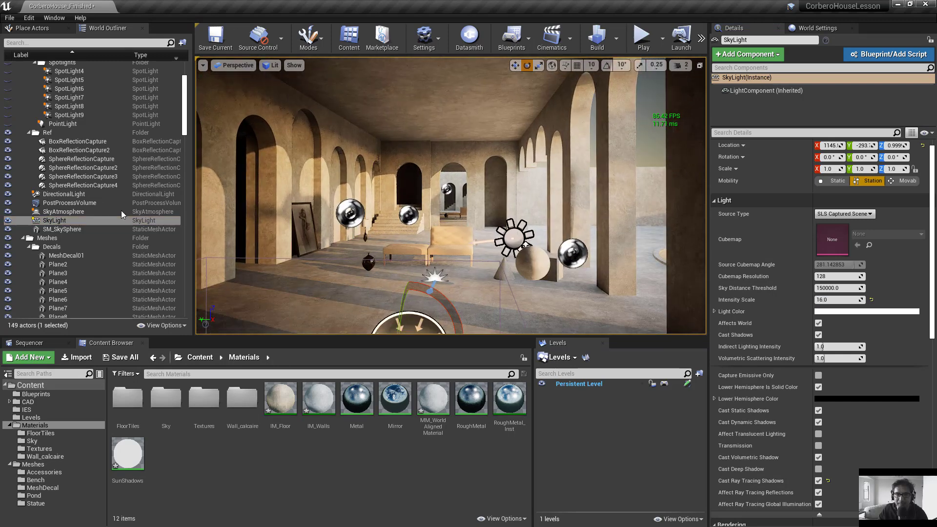
right_click_drag(466, 121, 467, 90)
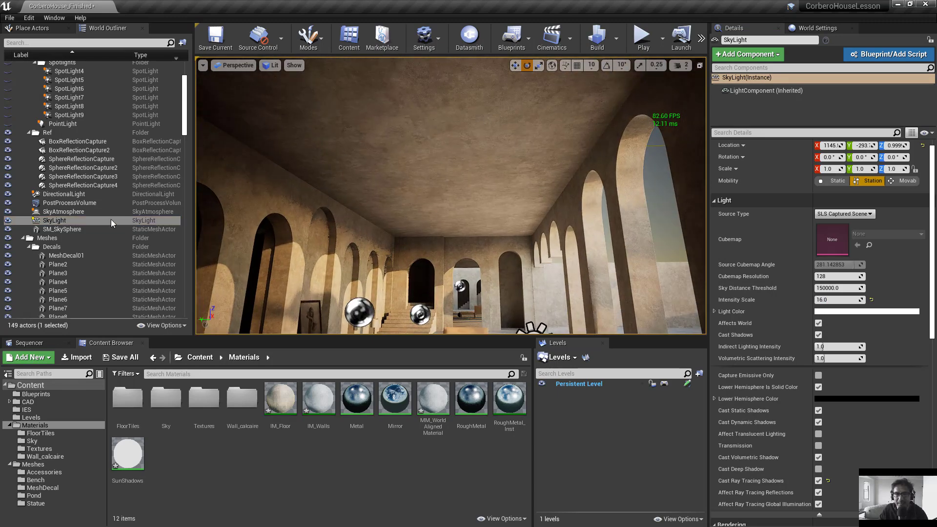
right_click_drag(409, 186, 411, 215)
mouse_move(441, 169)
right_mouse_down()
mouse_move(444, 181)
mouse_move(441, 164)
right_mouse_up()
key("w")
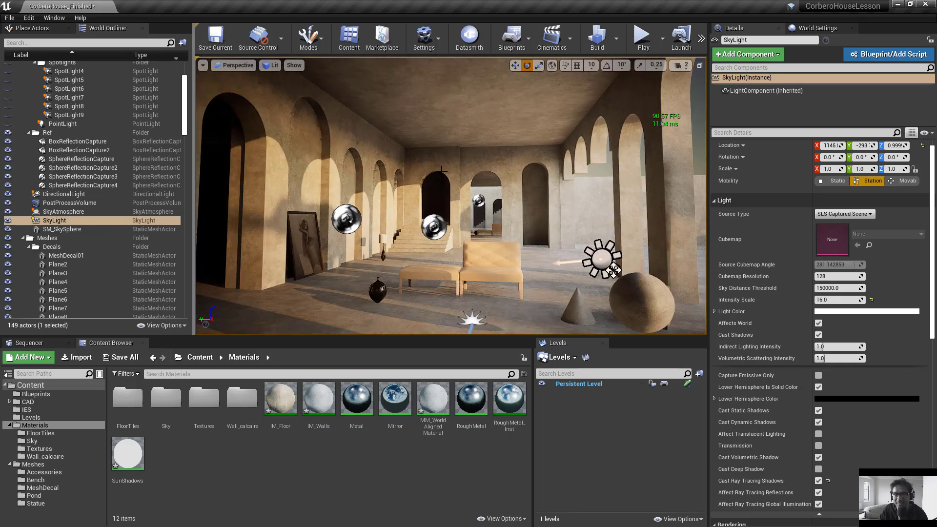
left_click(70, 202)
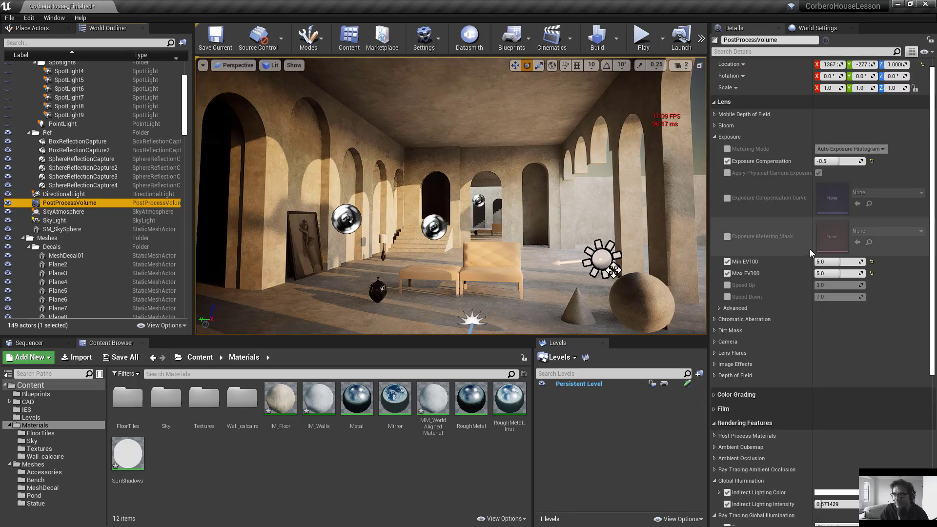
scroll(810, 247, "down", 5)
scroll(810, 246, "down", 1)
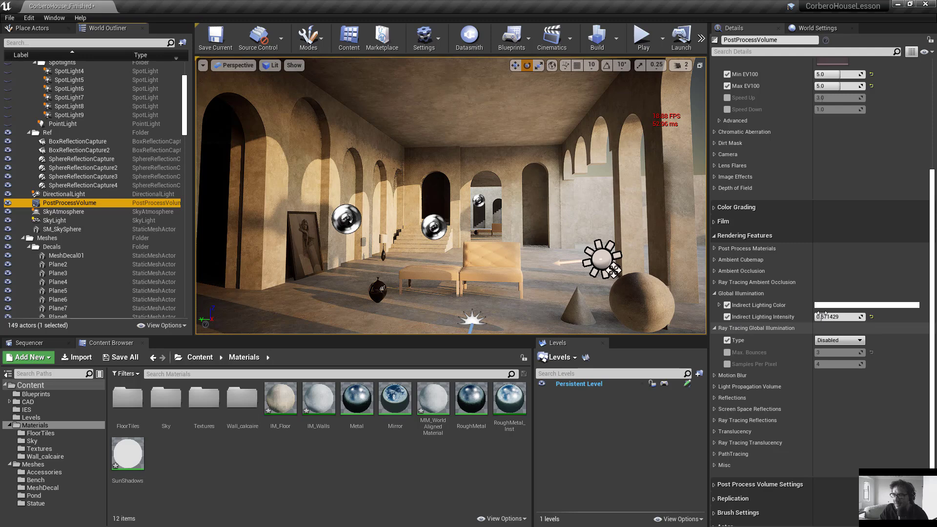
left_click_drag(864, 321, 861, 321)
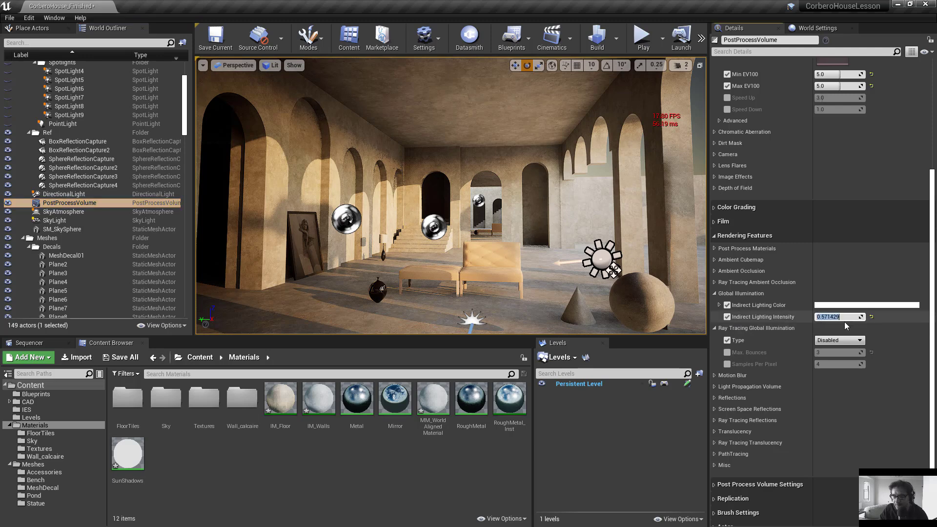
type("0.2")
key("Return")
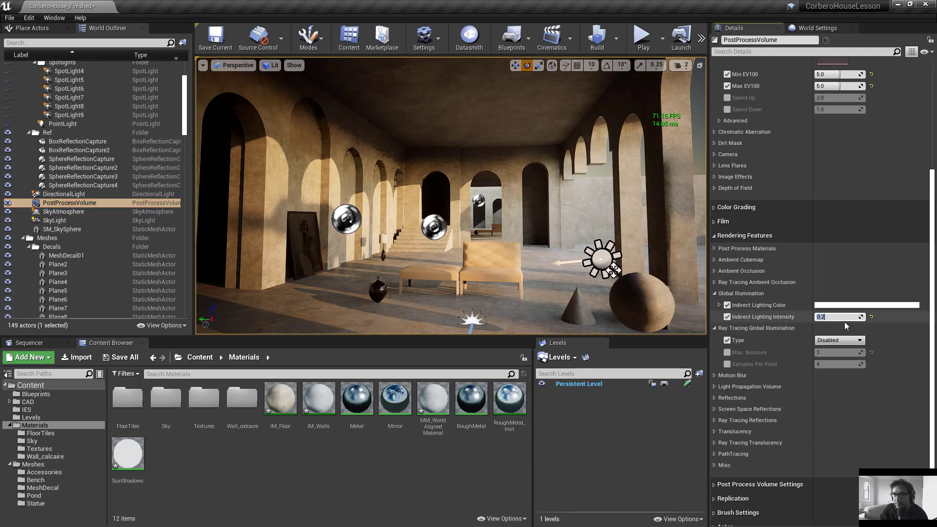
type("0.4")
key("Return")
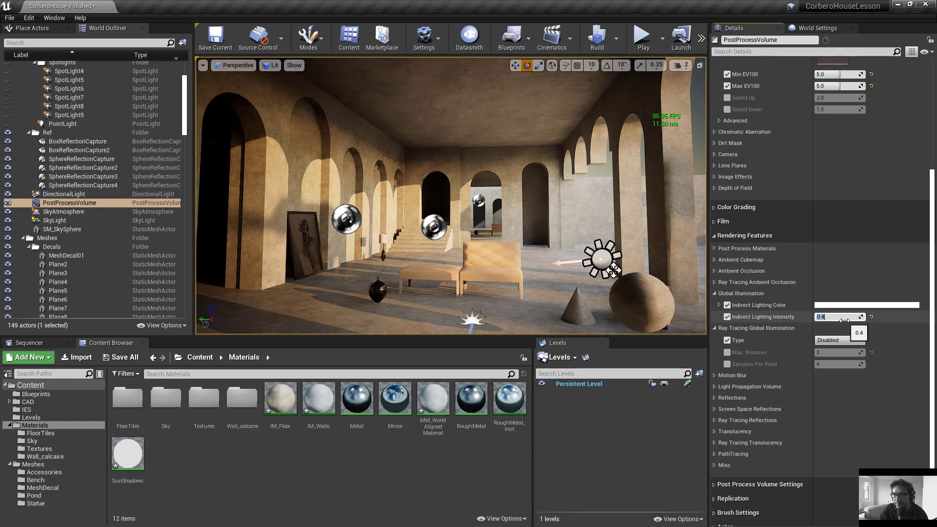
Tint the PostProcessVolume's Indirect Lighting Color a pale cyan of about R 0.633, G 1.0, B 0.960.
left_click(875, 305)
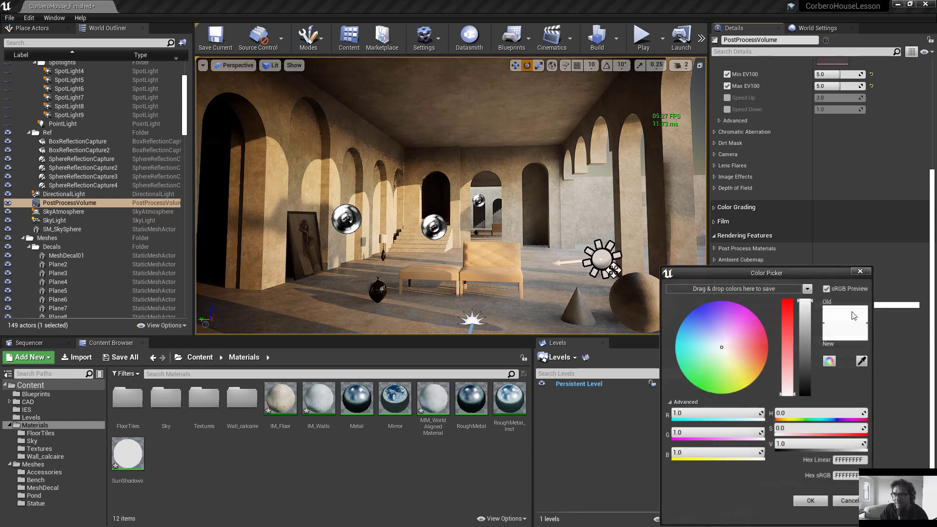
left_click(706, 346)
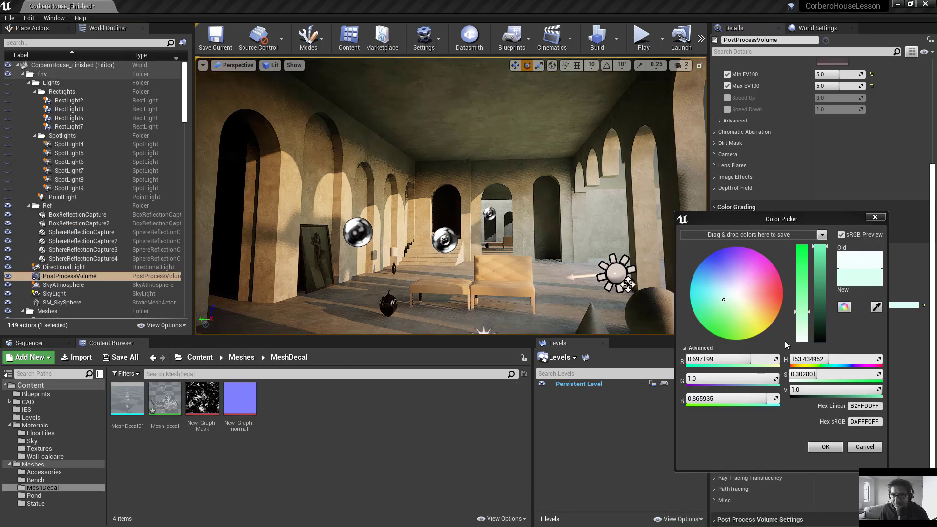
left_click(719, 295)
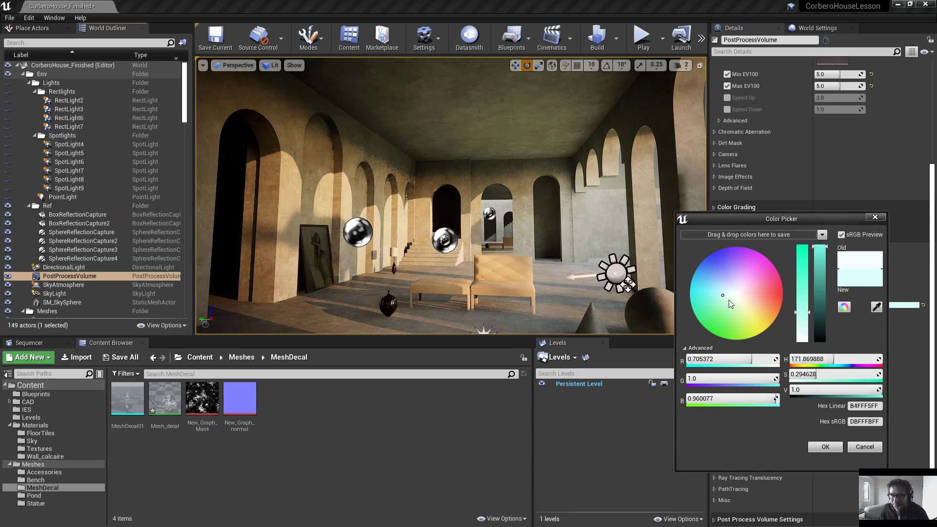
Switch to the browser and play short stretches of the YouTube Matrix subway fight clip around 2:14 to examine its colour tint.
left_click_drag(0, 75, 513, 1)
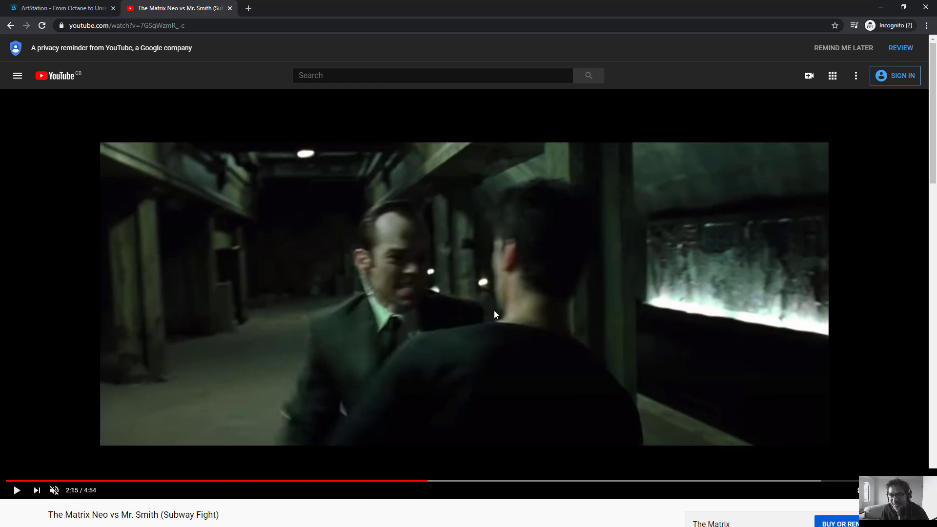
left_click(422, 485)
left_click(16, 490)
left_click(16, 490)
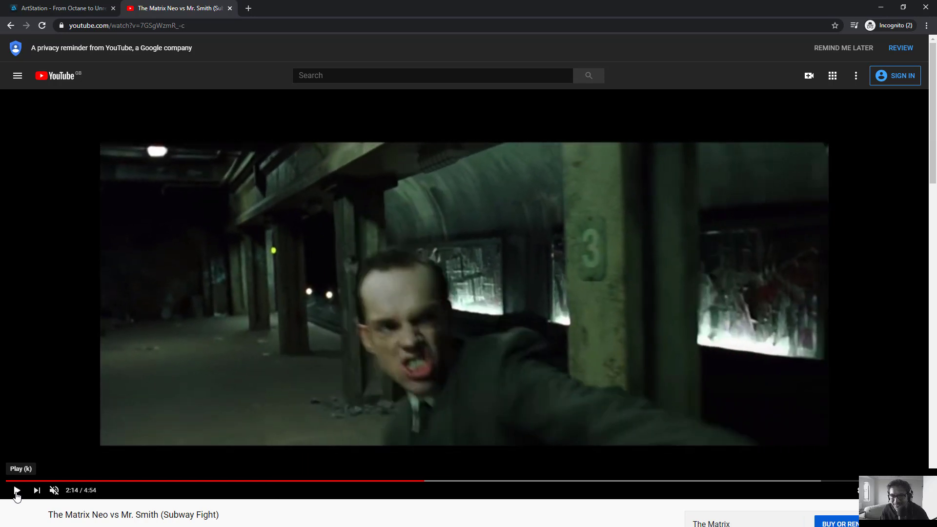
left_click(16, 493)
left_click(16, 493)
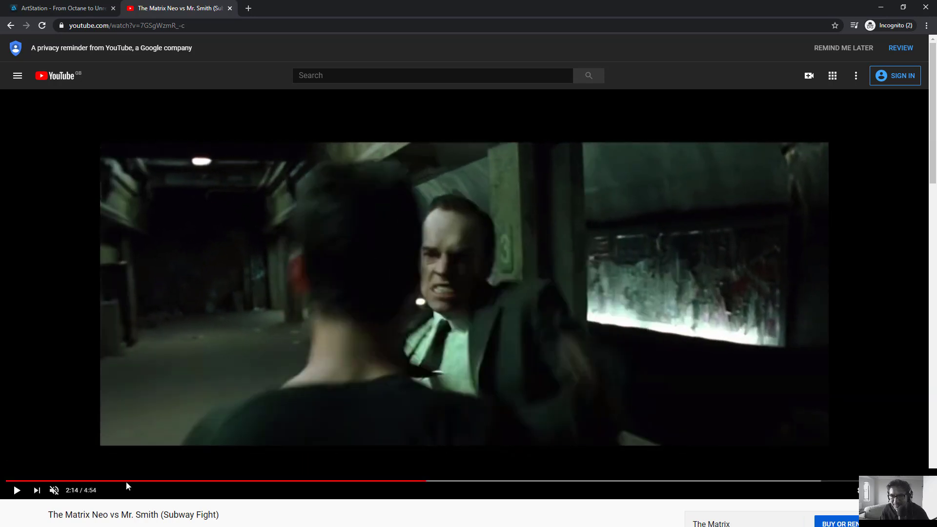
left_click(408, 481)
left_click(15, 491)
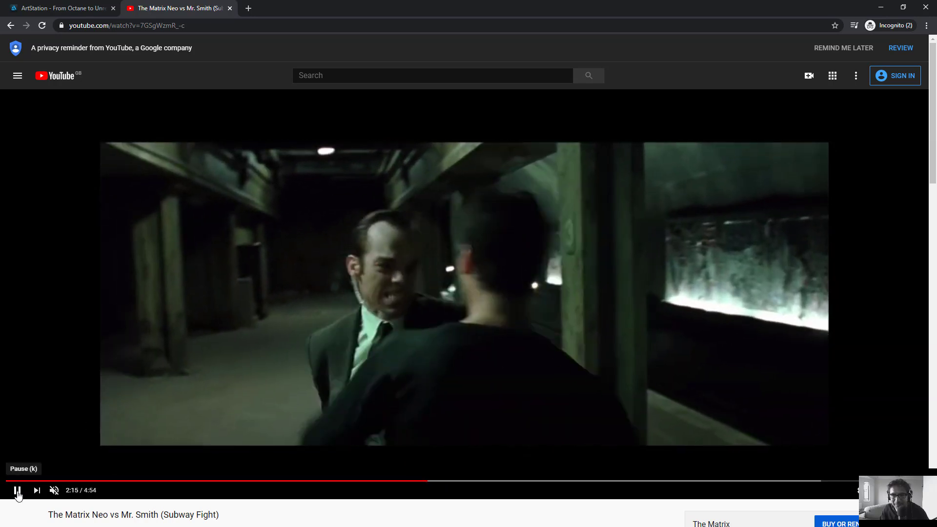
left_click(18, 492)
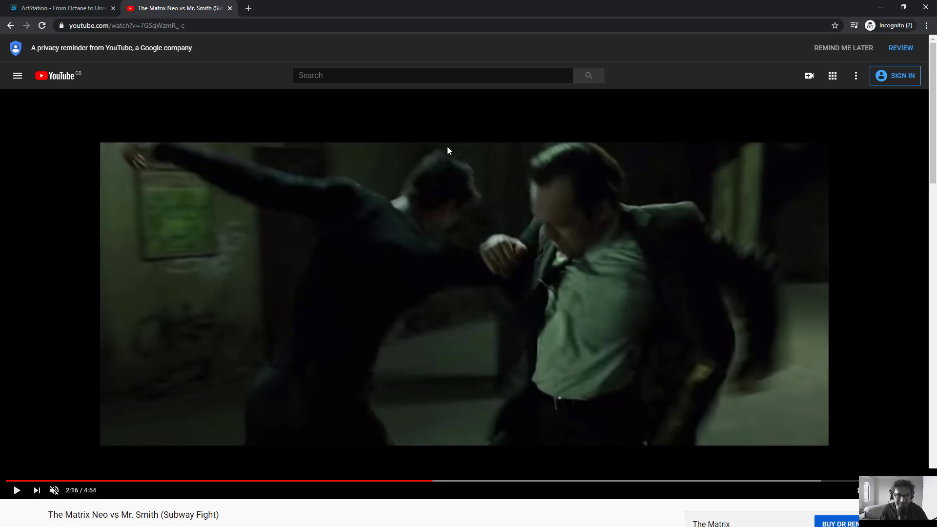
Show the Matrix clip in a smaller browser window over the editor, jump to 1:45, and minimize the browser.
double_click(839, 7)
left_click_drag(560, 37, 0, 78)
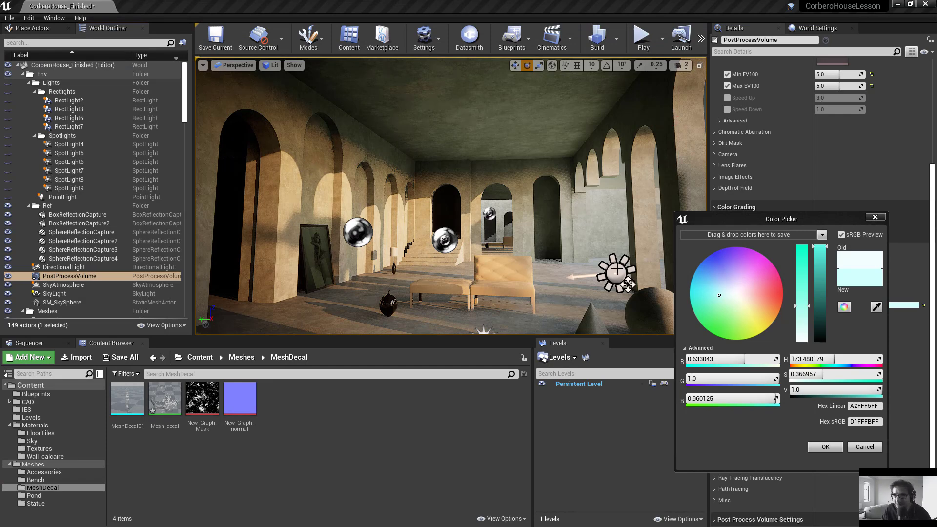
left_click_drag(0, 53, 715, 53)
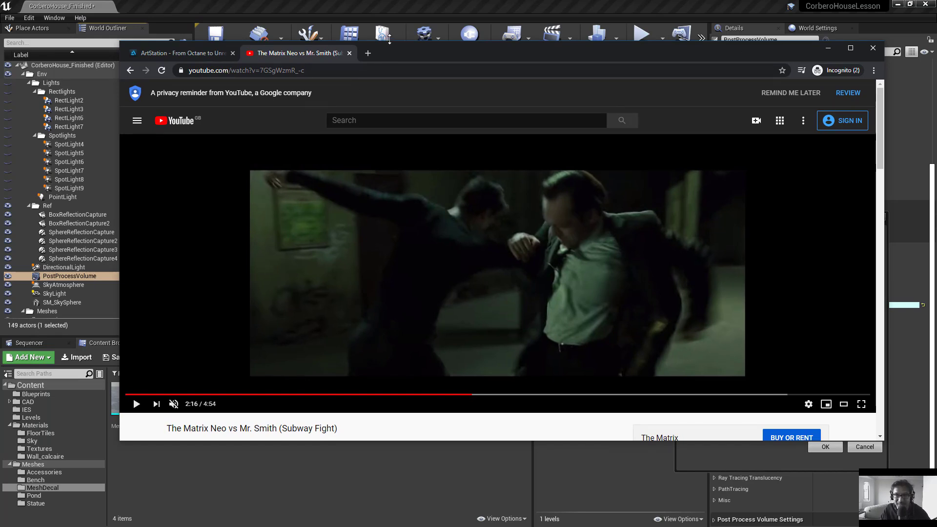
left_click_drag(390, 41, 389, 17)
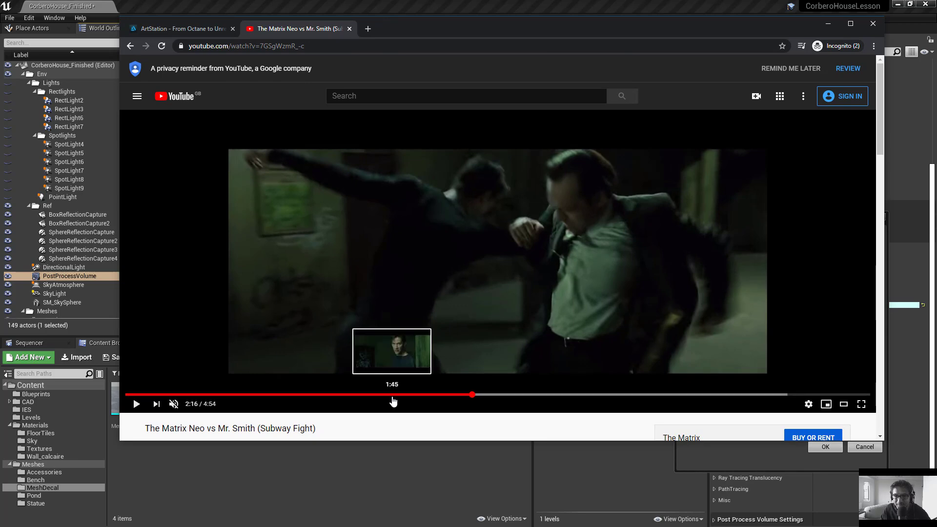
left_click(392, 394)
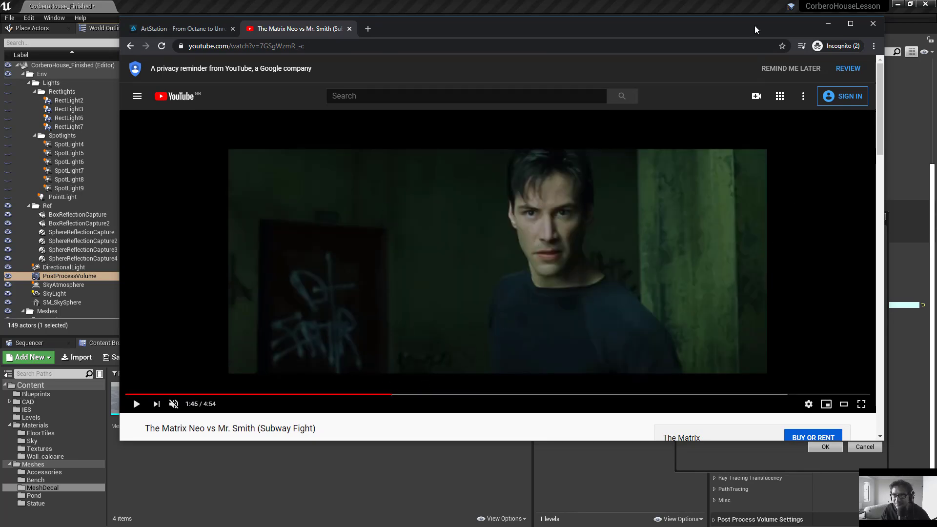
left_click(828, 23)
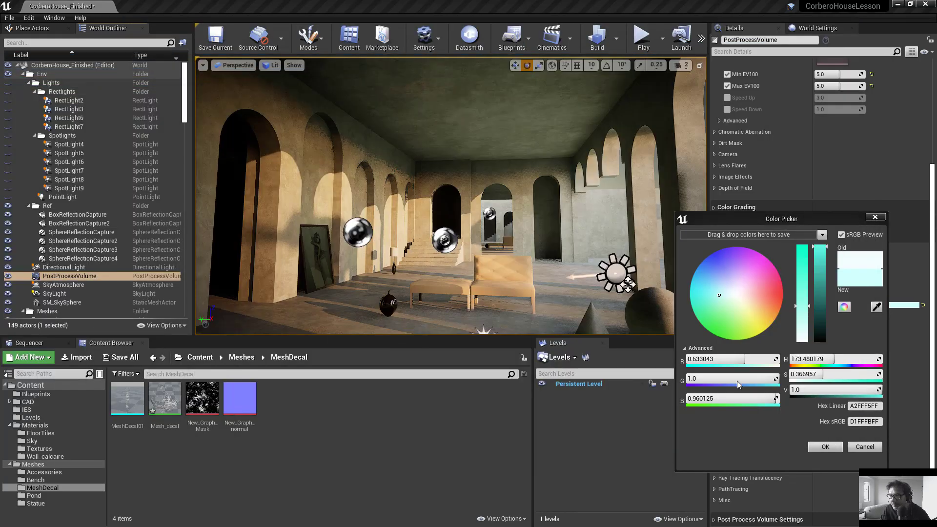
Try yellow, pale green, pale cyan and saturated orange tints for the Indirect Lighting Color to compare their effect on the hall.
left_click(722, 300)
left_click_drag(723, 303, 751, 324)
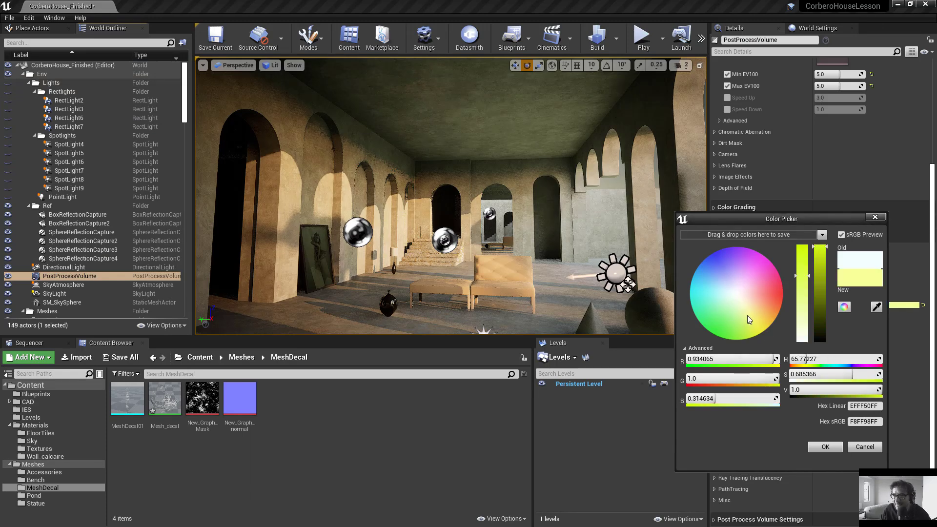
left_click(722, 309)
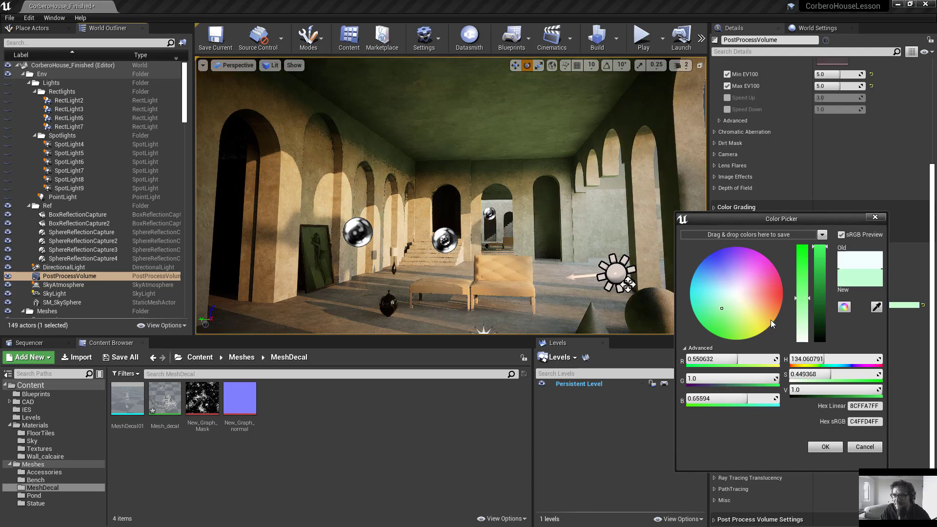
left_click(726, 303)
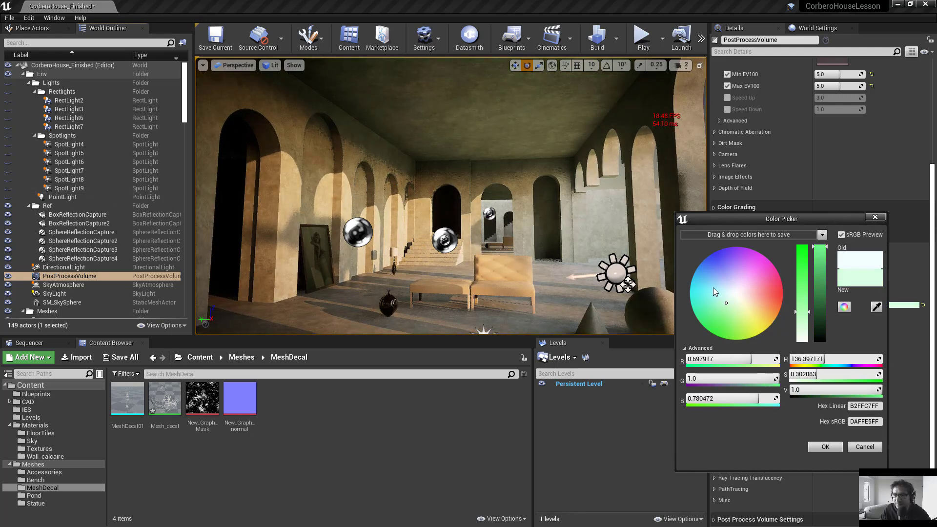
left_click(723, 297)
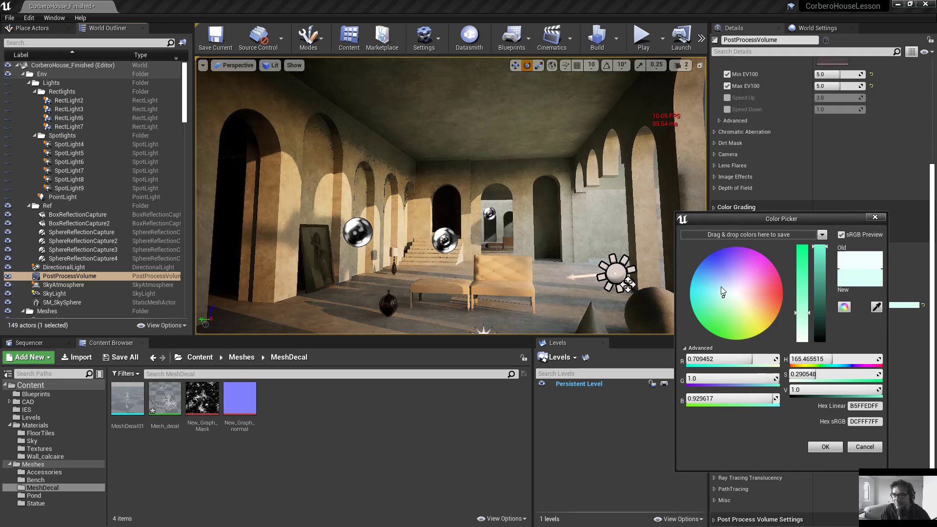
left_click(721, 287)
left_click(780, 306)
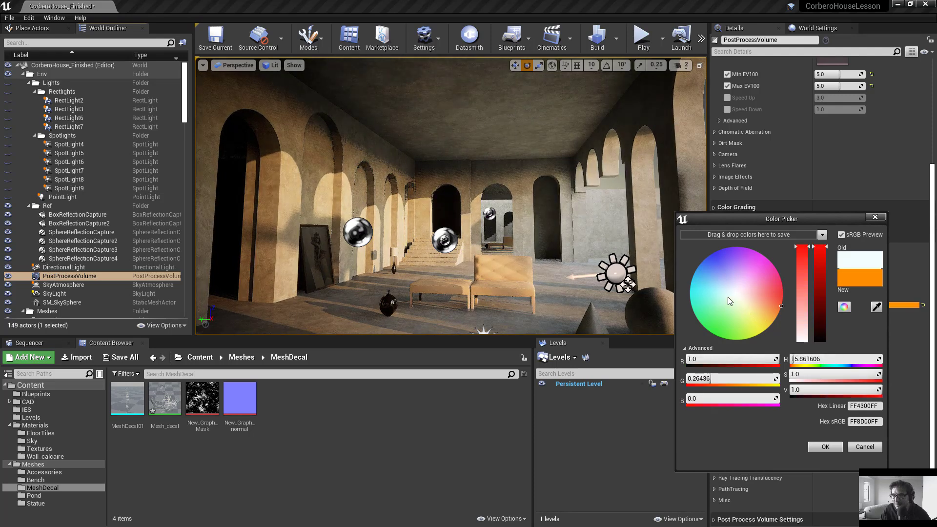
Set the PostProcessVolume's Indirect Lighting Color to a pale mint green of about R 0.706, G 1.0, B 0.866.
left_click(726, 301)
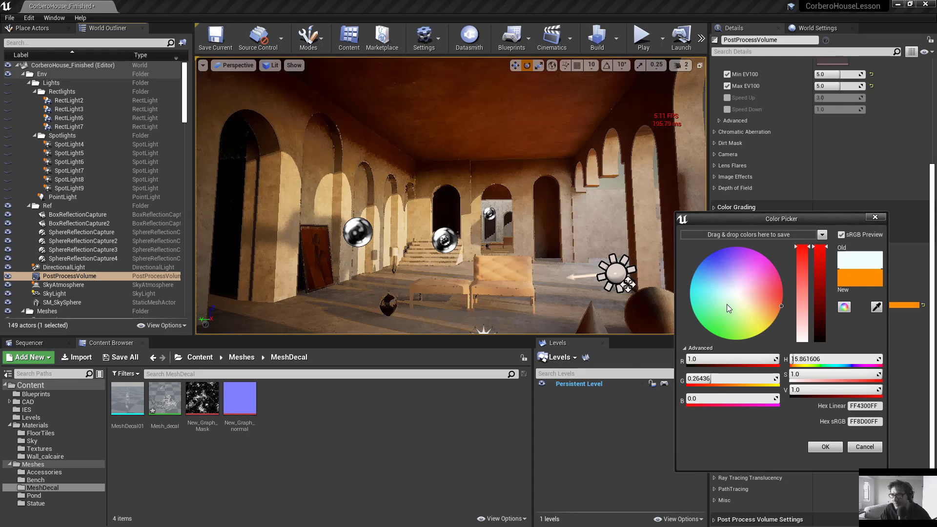
left_click(728, 304)
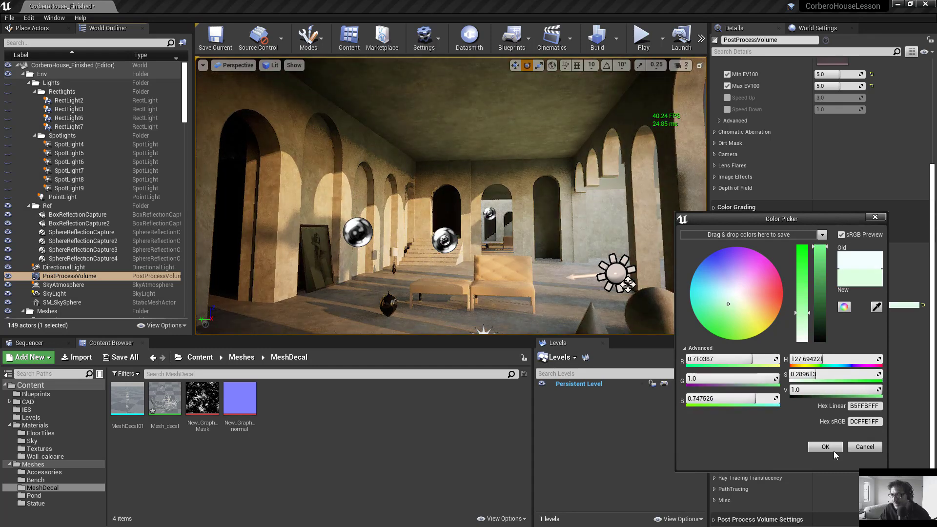
left_click(726, 309)
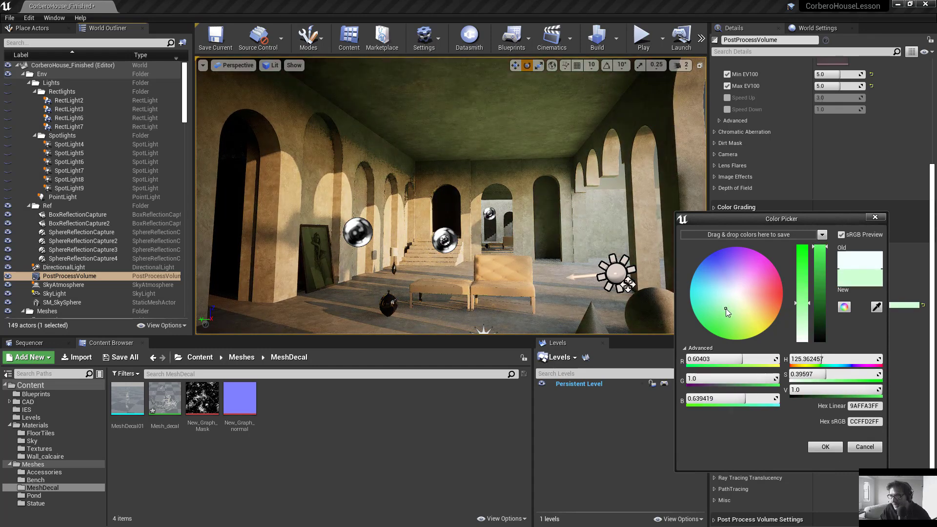
left_click(724, 300)
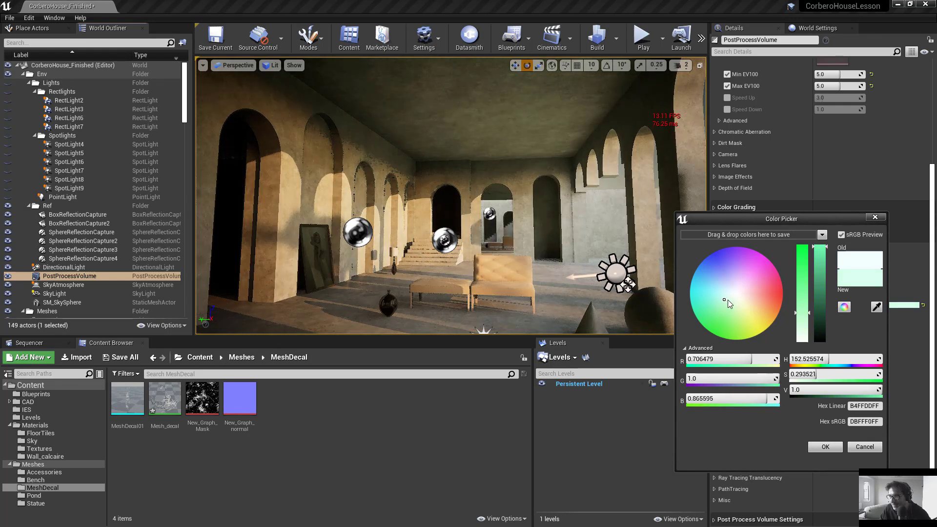
left_click(824, 447)
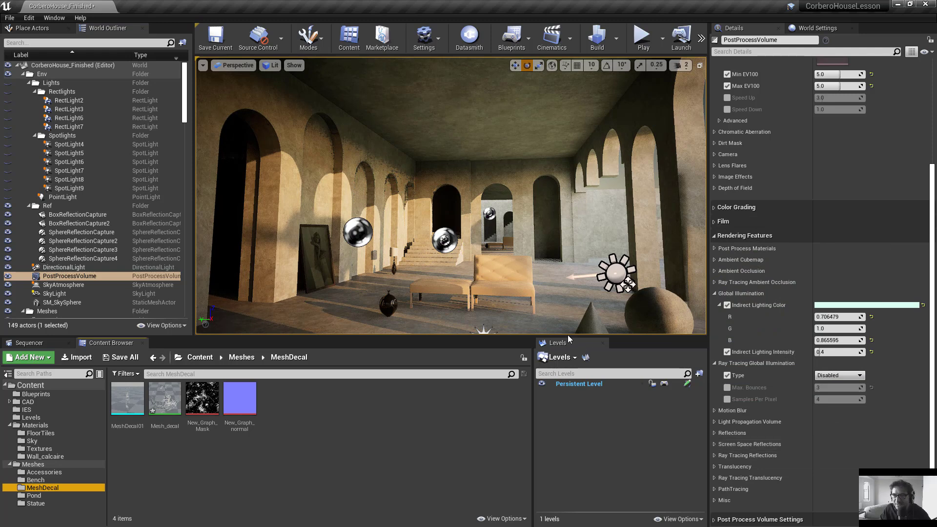
Enlarge the viewport downward, inspect the hall's tinted indirect lighting from several angles, and select the DirectionalLight.
left_click_drag(569, 337, 571, 360)
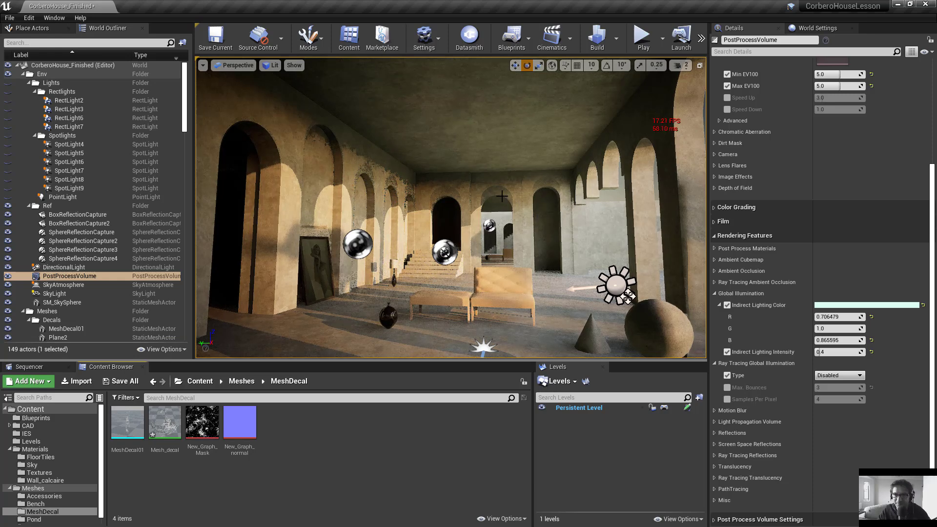
right_click_drag(451, 208, 478, 195)
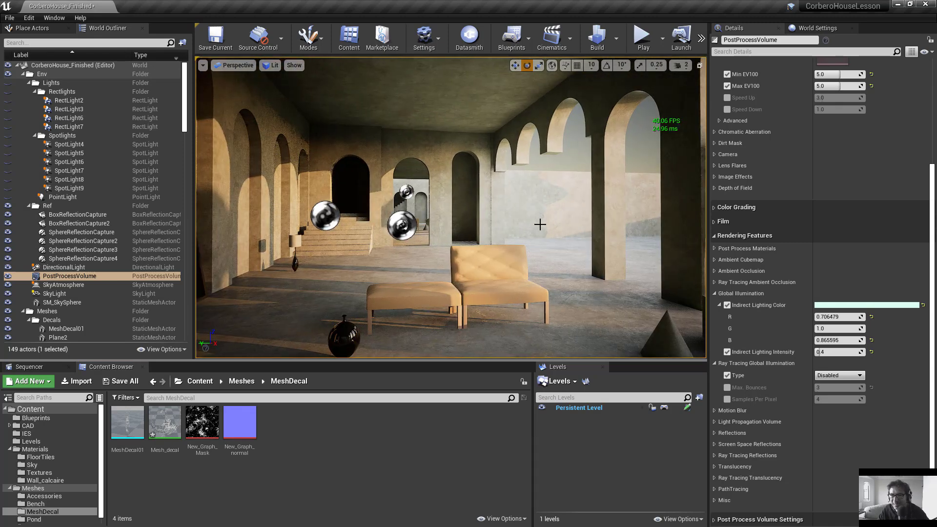
right_click_drag(506, 258, 417, 257)
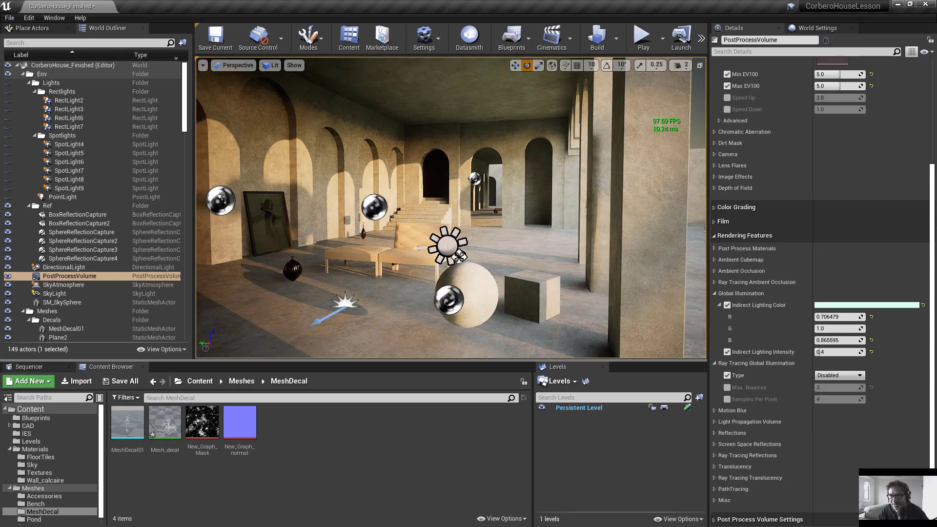
left_click(458, 255)
mouse_move(459, 254)
left_mouse_down()
mouse_move(502, 262)
mouse_move(459, 256)
left_mouse_up()
key("a")
right_click_drag(459, 256, 460, 256)
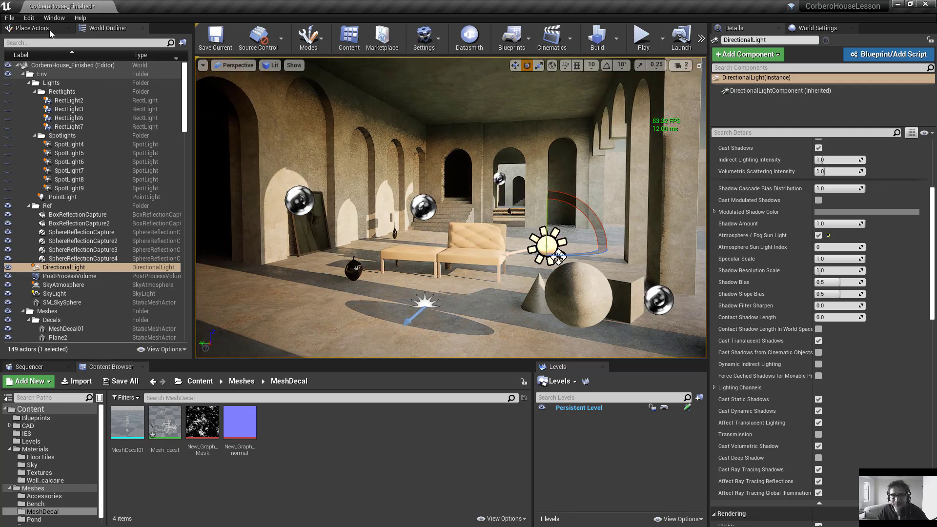
Show the list of placeable light actors in place of the scene's actor list.
left_click(33, 28)
left_click(115, 30)
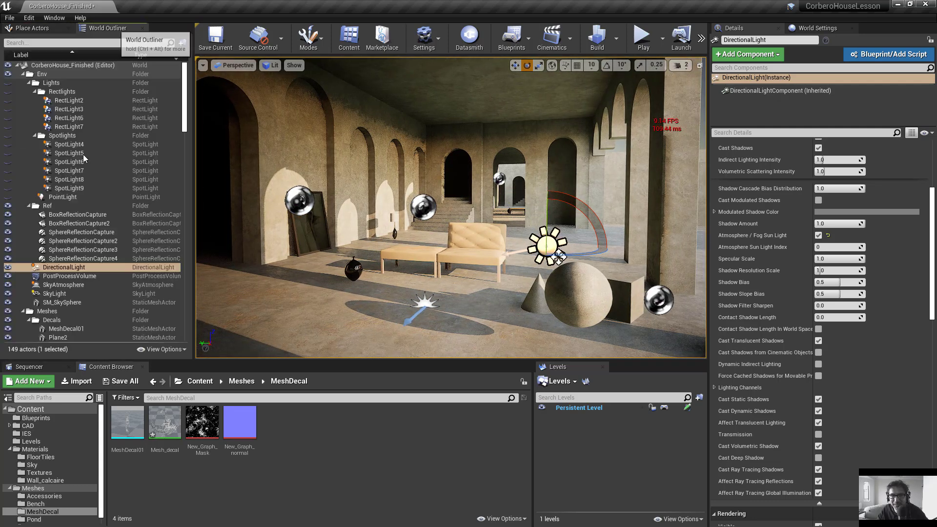
left_click(37, 29)
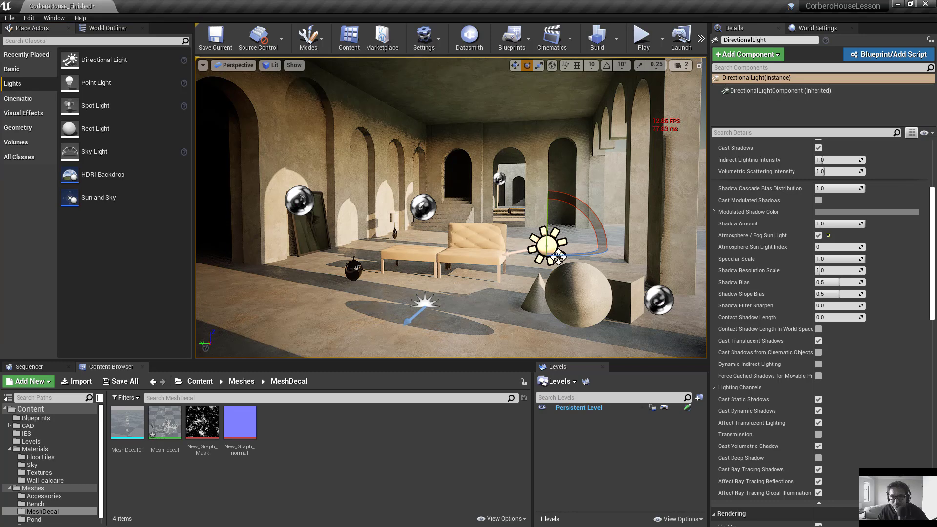
Delete the Plane7 mesh near the staircase at the end of the hall.
right_click(400, 221)
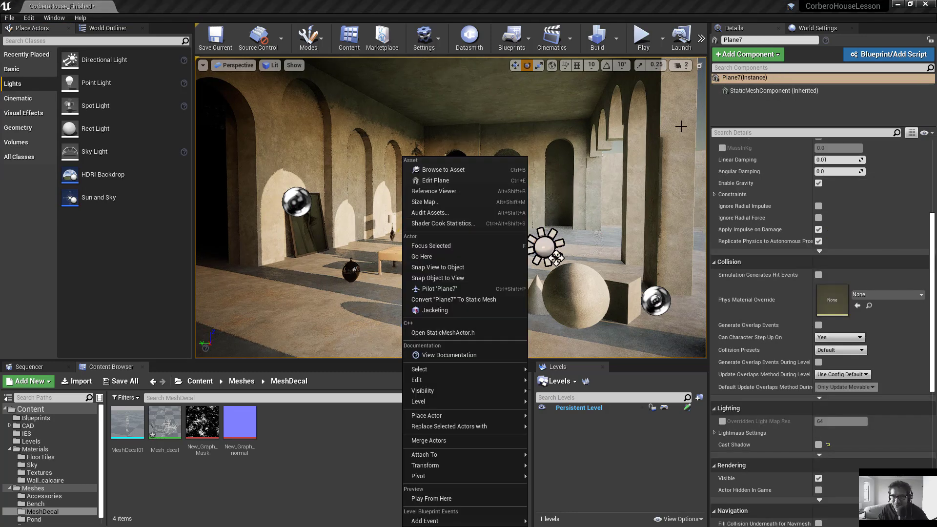
left_click(703, 137)
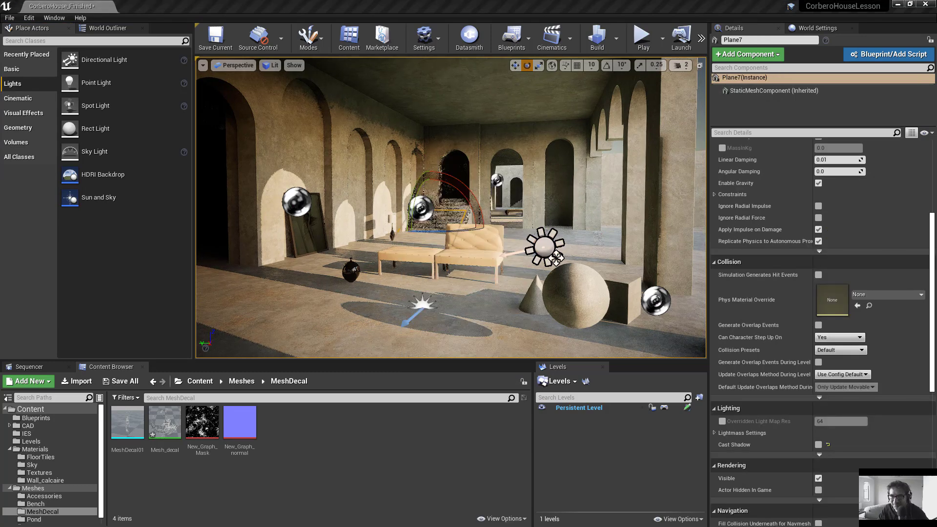
key("Delete")
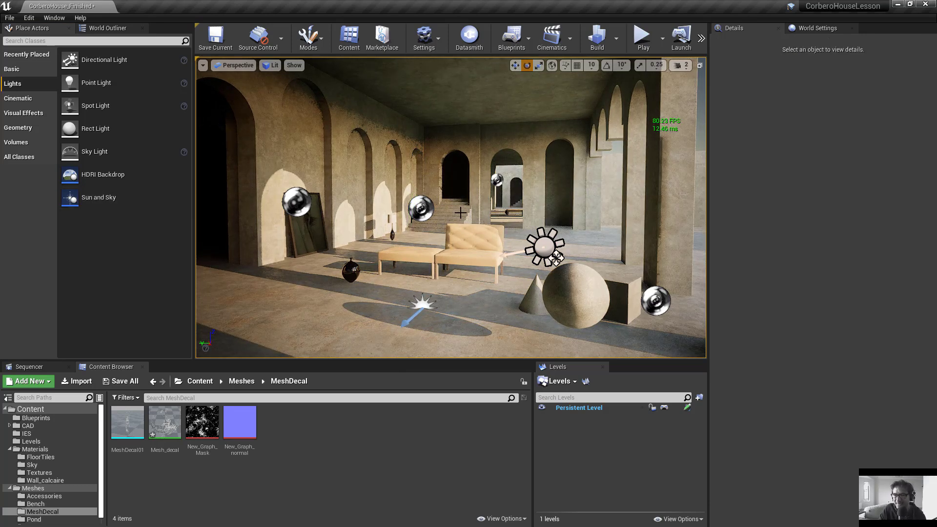
Try turning off Affects World on the DirectionalLight to compare the hall without direct sun, and undo it.
right_click_drag(484, 190, 499, 194)
mouse_move(559, 234)
right_mouse_down()
mouse_move(545, 234)
mouse_move(559, 235)
right_mouse_up()
left_click(566, 239)
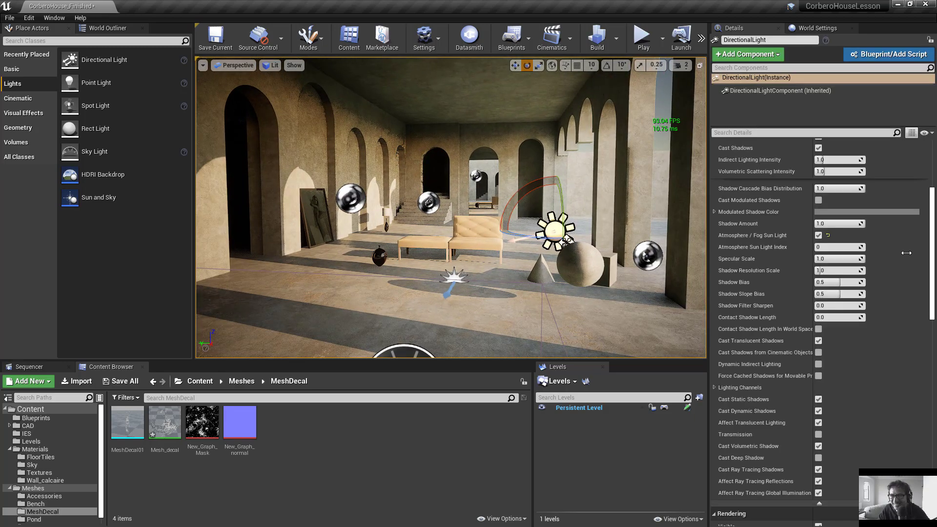
left_click_drag(932, 237, 930, 185)
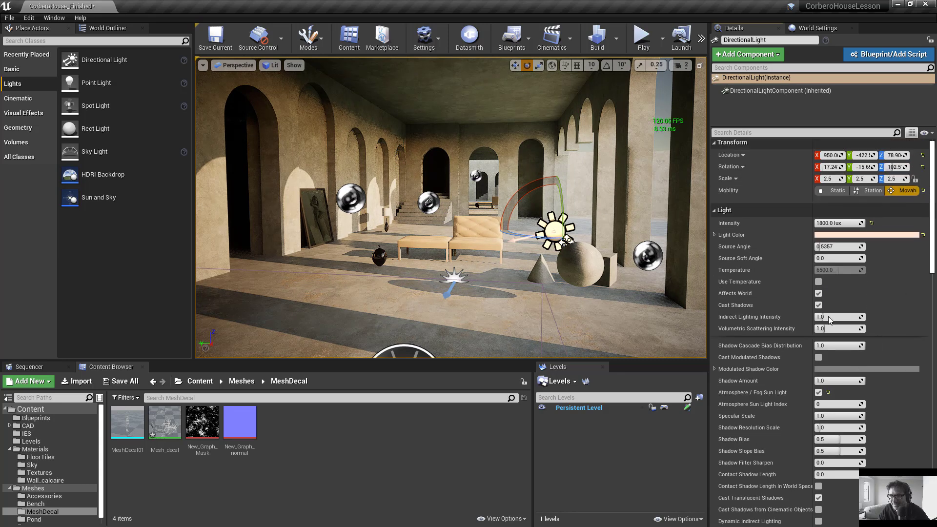
left_click(818, 293)
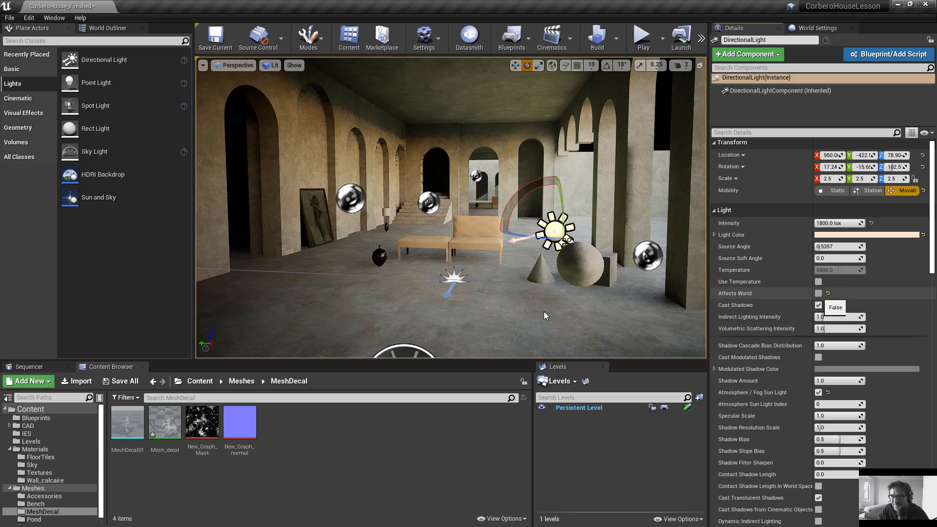
key("ctrl+z")
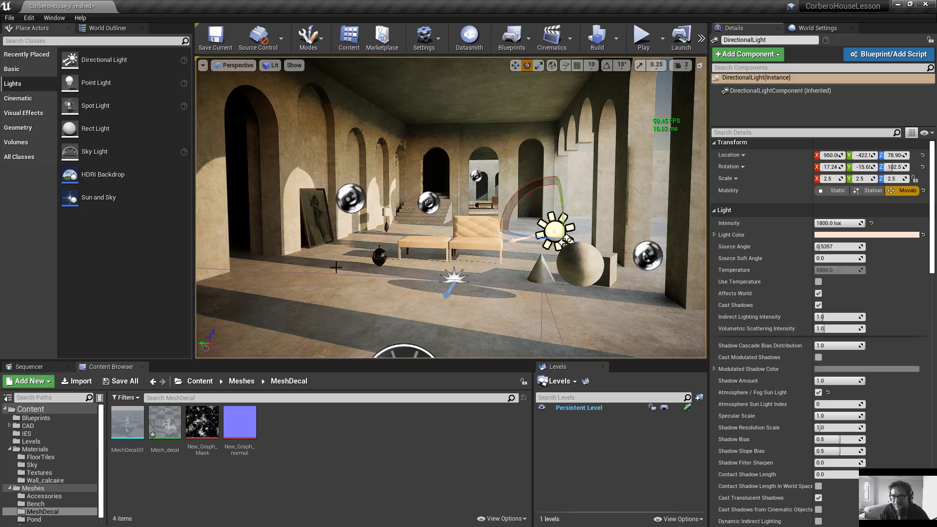
Rotate the DirectionalLight to about X 6.6°, Y -38°, Z 115.7° and bring the shadowed row of wall arches into view.
mouse_move(333, 254)
right_mouse_down()
mouse_move(342, 250)
mouse_move(197, 246)
mouse_move(214, 238)
mouse_move(333, 254)
right_mouse_up()
right_click_drag(473, 264, 578, 252)
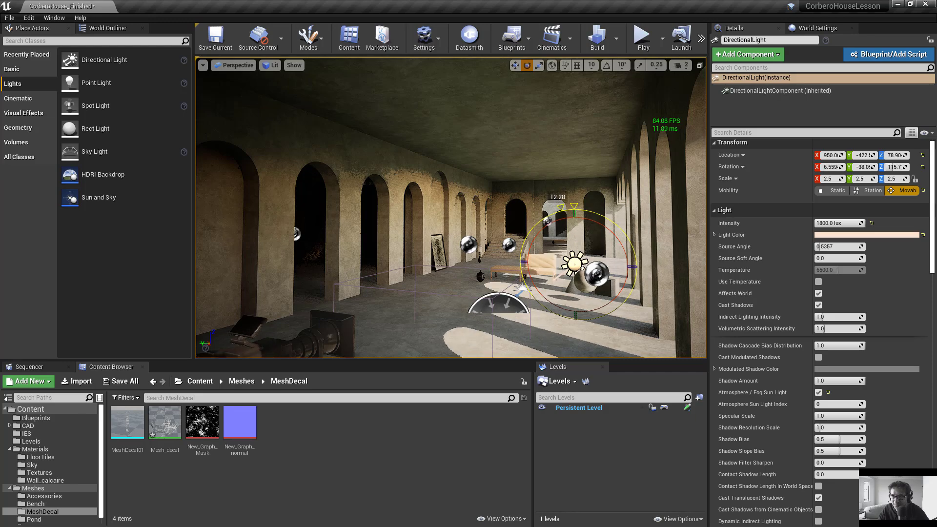
right_click_drag(553, 195, 423, 194)
key("w")
key("a")
key("w")
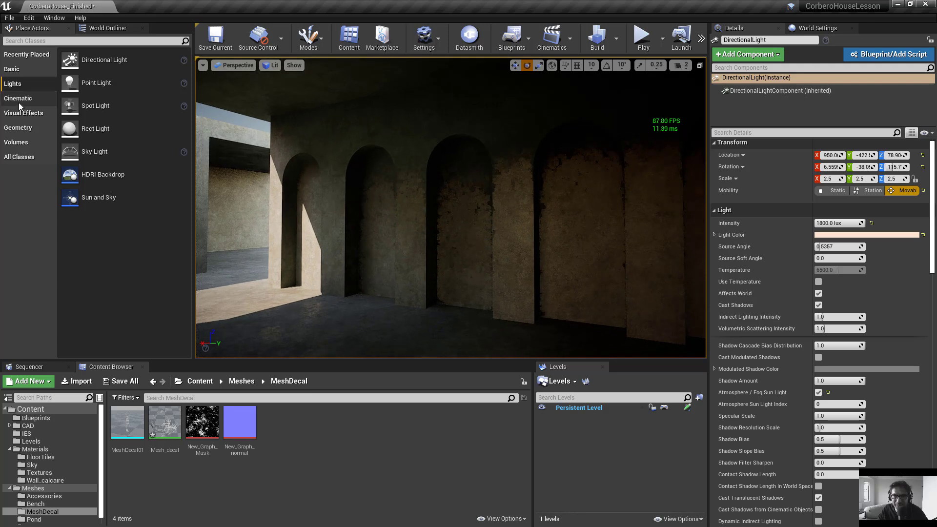
Place a Rect Light on the floor before the dark arches and try intensities of 50 and 150 cd.
left_click_drag(95, 128, 371, 275)
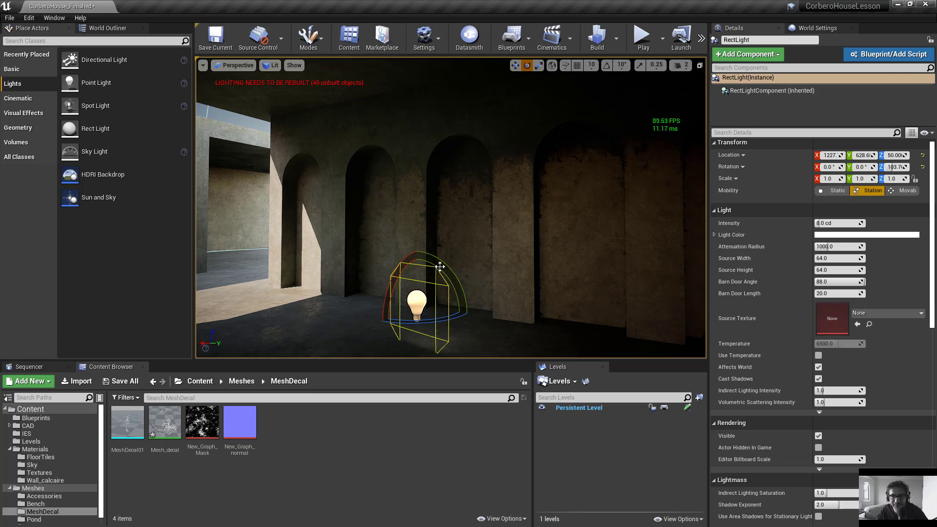
left_click(838, 223)
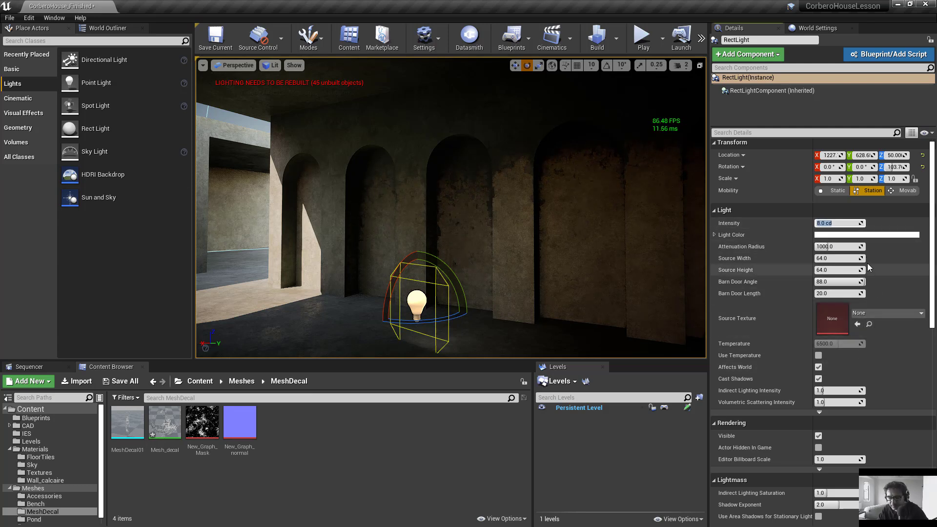
type("50")
key("Return")
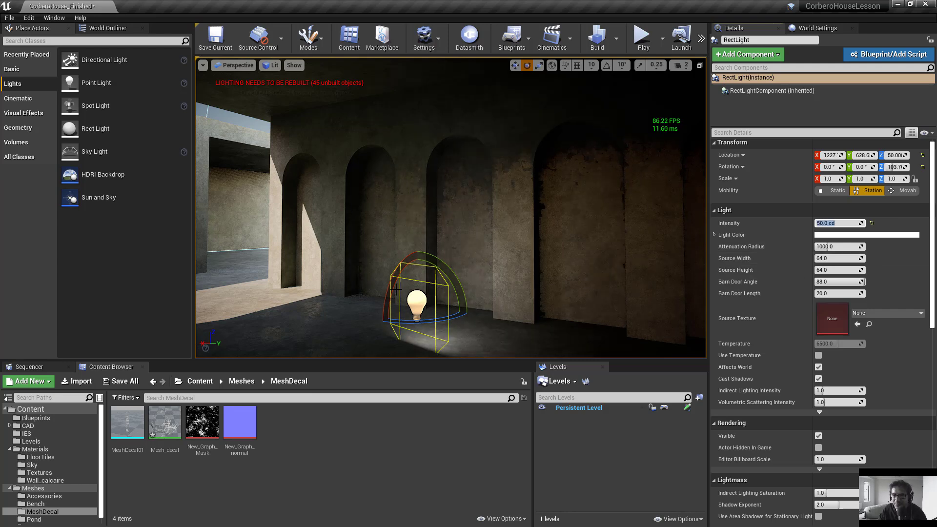
type("150")
key("Return")
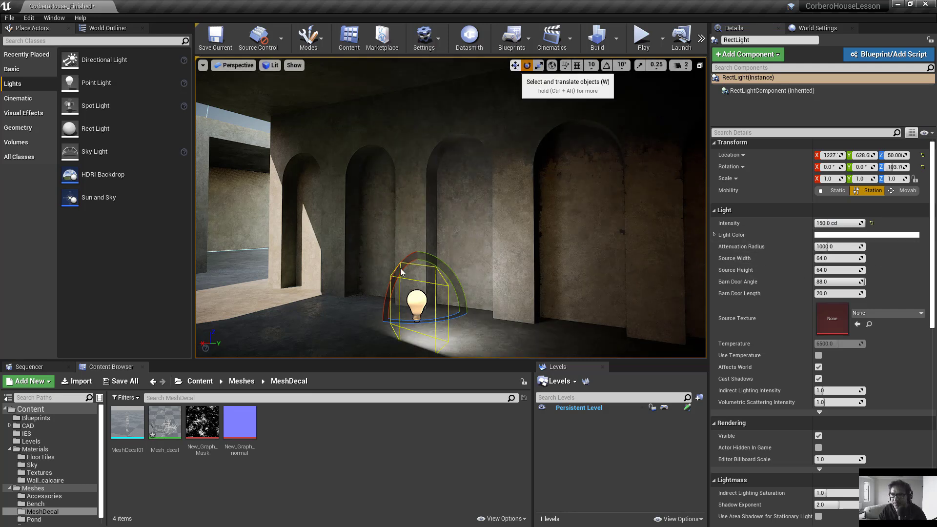
Raise the Rect Light beside the arches, examine its effect on the walls, and delete it.
left_click(515, 65)
left_click_drag(425, 273, 367, 182)
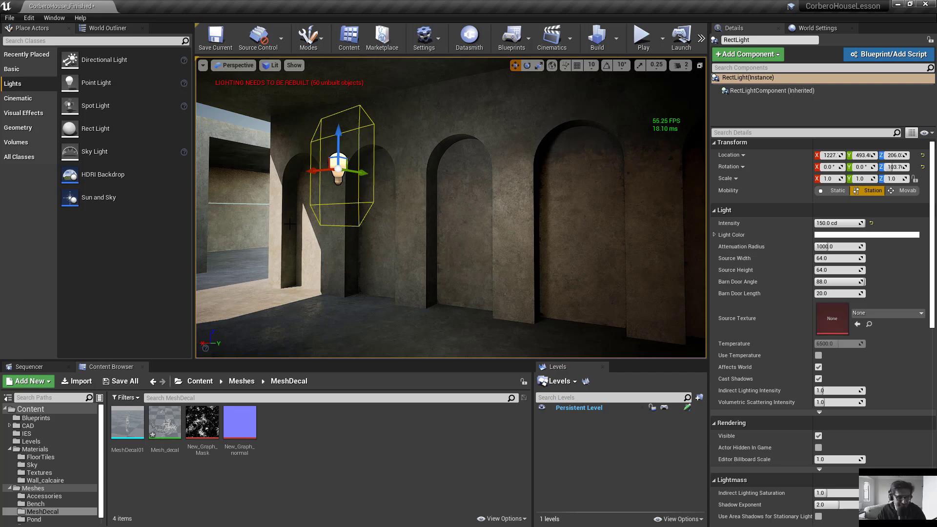
right_click_drag(371, 190, 461, 188)
right_click_drag(270, 214, 269, 201)
right_click_drag(420, 225, 486, 241)
key("Delete")
Return to the overview of the hall and rotate the DirectionalLight so low sun grazes the arcade beside the leaning picture.
mouse_move(423, 228)
right_mouse_down()
mouse_move(541, 229)
mouse_move(413, 231)
right_mouse_up()
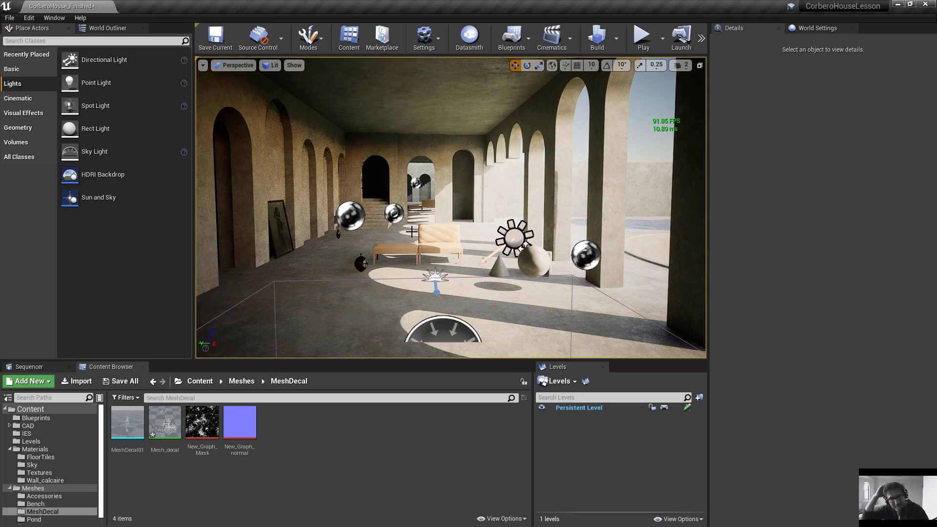
key("s")
right_click_drag(459, 239, 434, 244)
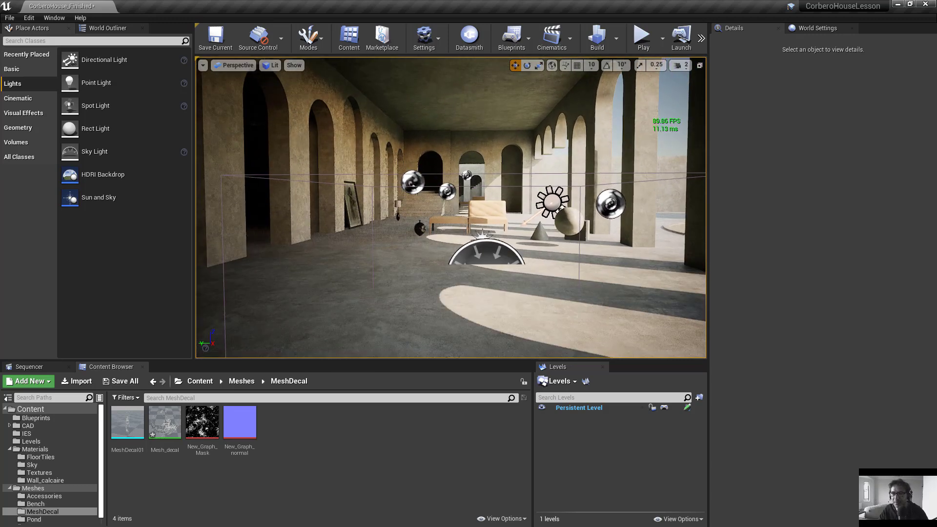
key("w")
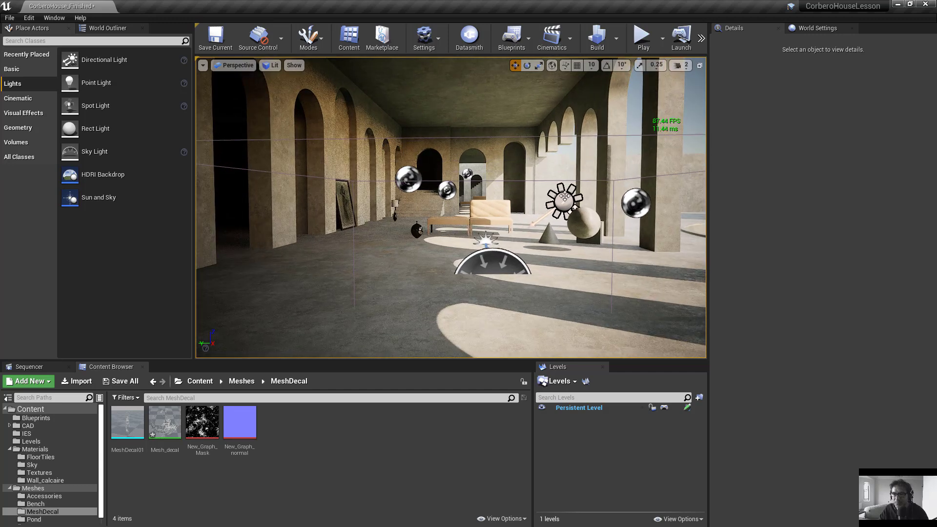
left_click(554, 200)
key("e")
left_click_drag(533, 167, 573, 153)
left_click_drag(486, 238, 478, 249)
Select the SkyLight and run the console command r.SkylightUpdateEveryFrame 1.
left_click(488, 263)
right_click_drag(369, 252, 363, 249)
key("grave")
key("Up")
key("Up")
key("Up")
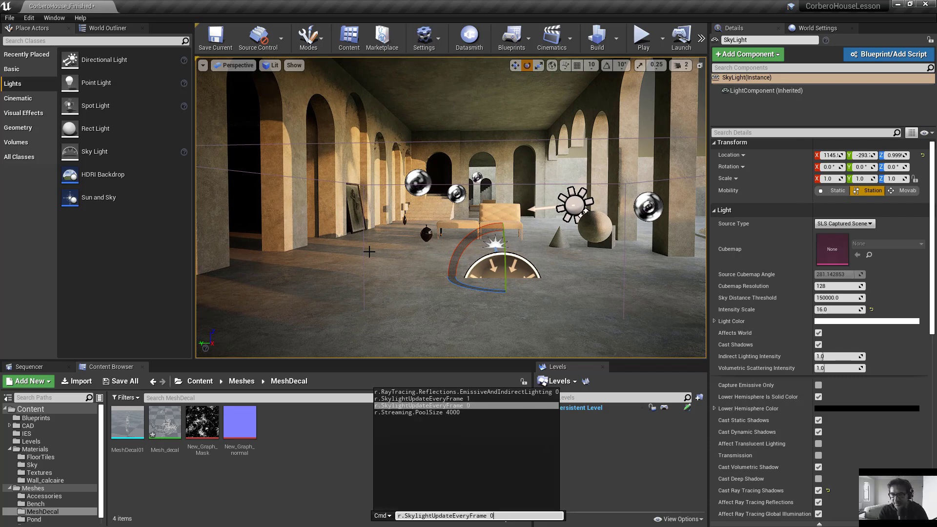
key("Return")
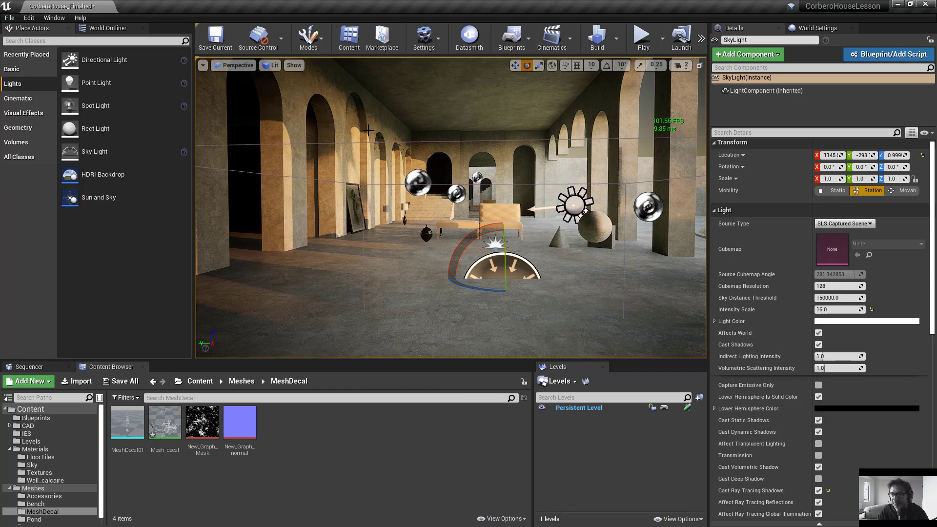
Rotate the DirectionalLight below the horizon and back to about X 20.4°, Y -7.3°, Z 110.1°, examining the sunlit arches up close.
left_click(575, 205)
mouse_move(553, 160)
left_mouse_down()
mouse_move(531, 185)
mouse_move(565, 149)
left_mouse_up()
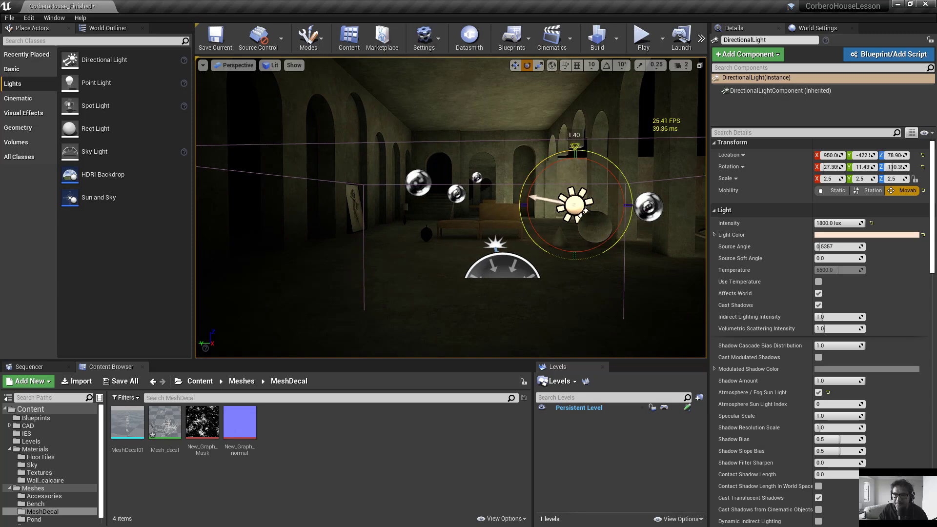
left_click_drag(569, 148, 552, 152)
key("w")
right_click_drag(552, 152, 505, 137)
mouse_move(470, 103)
right_mouse_down()
mouse_move(494, 92)
mouse_move(518, 102)
mouse_move(517, 110)
mouse_move(484, 108)
right_mouse_up()
key("a")
key("s")
right_click_drag(621, 265, 621, 266)
key("a")
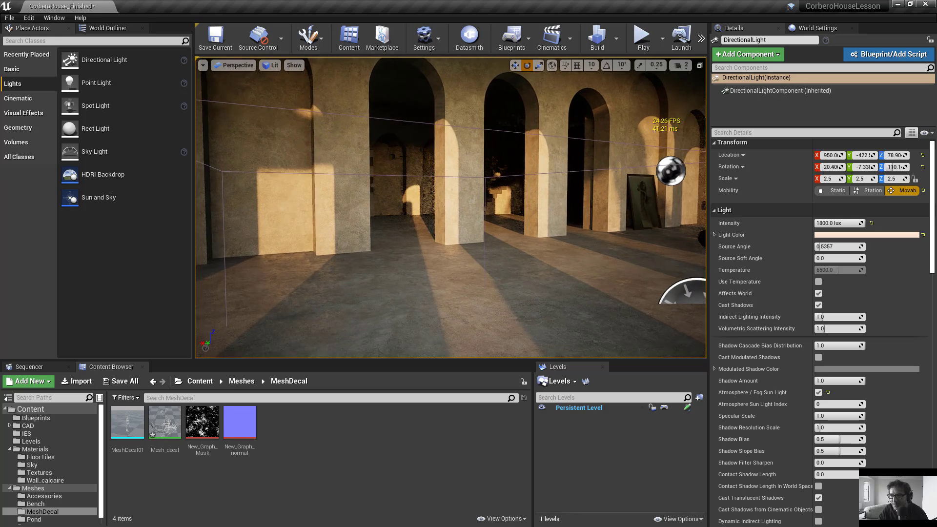
Set the SkyLight's ray tracing Samples Per Pixel to 16 and check the shaded arches for noise.
left_click(688, 294)
scroll(854, 377, "down", 8)
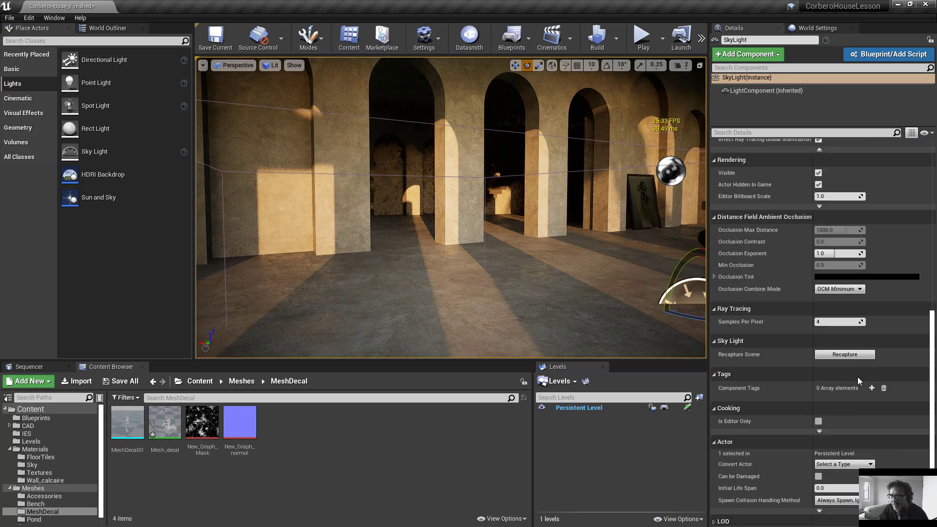
scroll(857, 377, "down", 1)
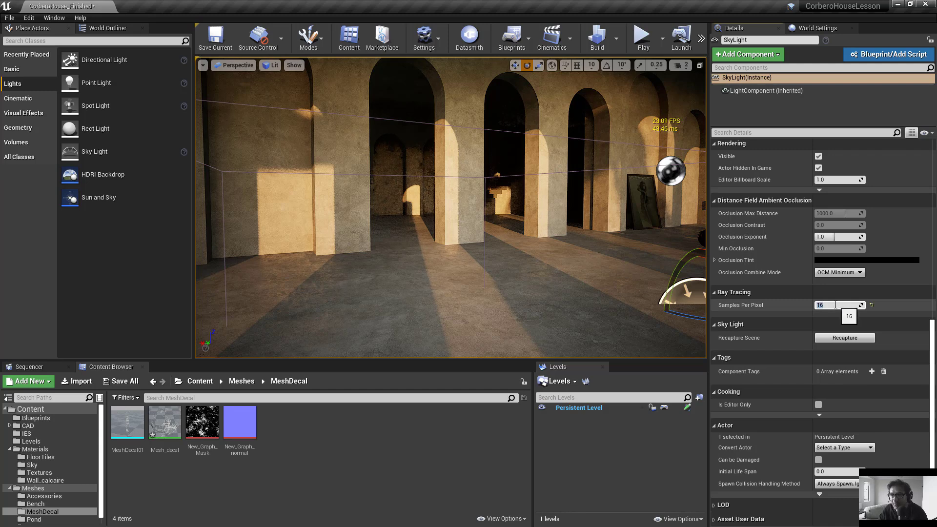
right_click_drag(537, 219, 565, 207)
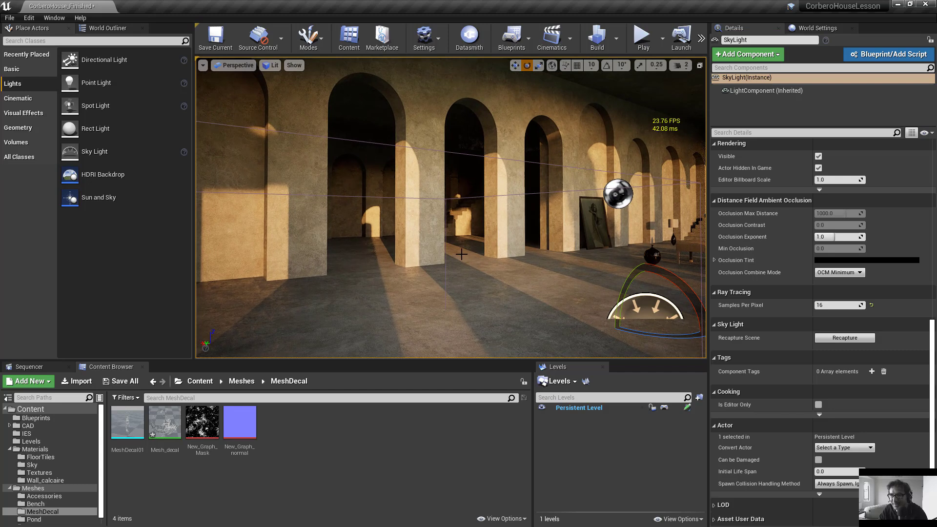
Set the SkyLight's ray tracing Samples Per Pixel to 24 and frame the full length of the hall.
right_click_drag(508, 215, 527, 223)
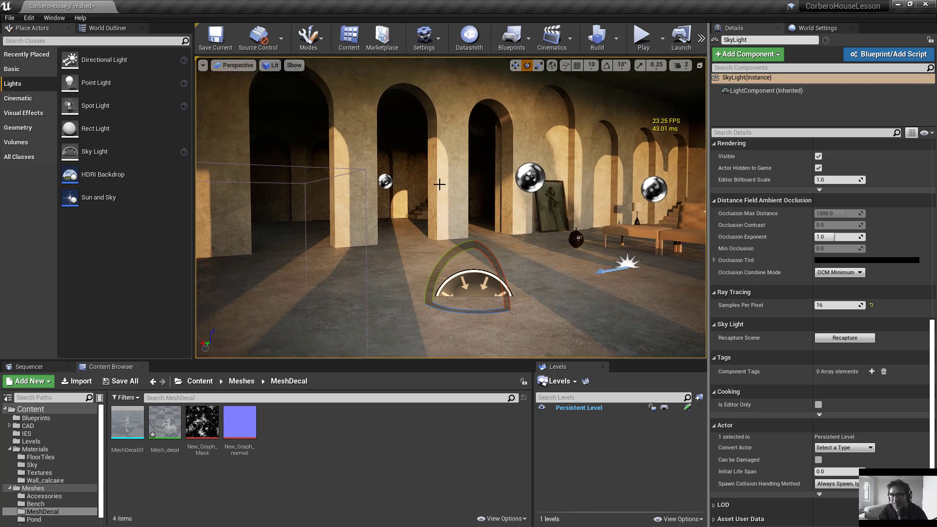
mouse_move(424, 207)
right_mouse_down()
mouse_move(396, 208)
mouse_move(407, 210)
right_mouse_up()
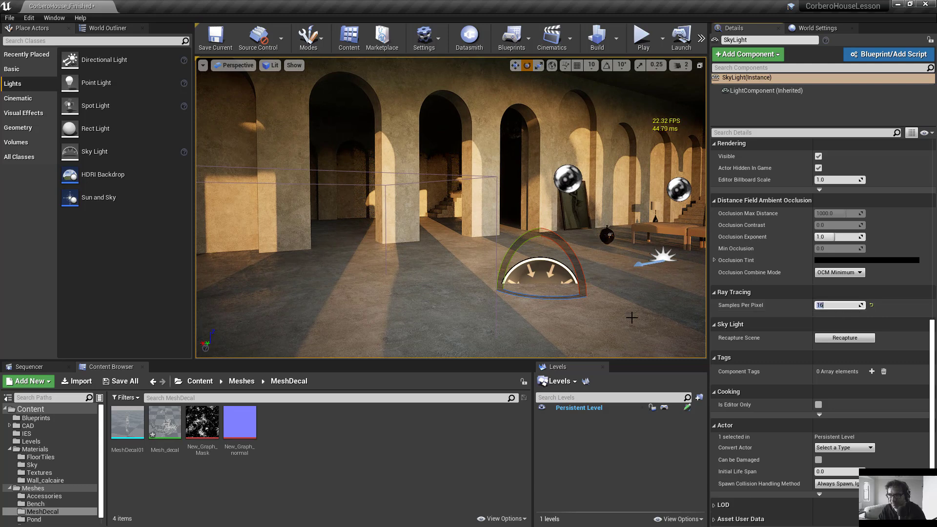
mouse_move(476, 234)
right_mouse_down()
mouse_move(414, 230)
mouse_move(459, 231)
mouse_move(424, 207)
mouse_move(464, 210)
mouse_move(484, 245)
mouse_move(483, 238)
right_mouse_up()
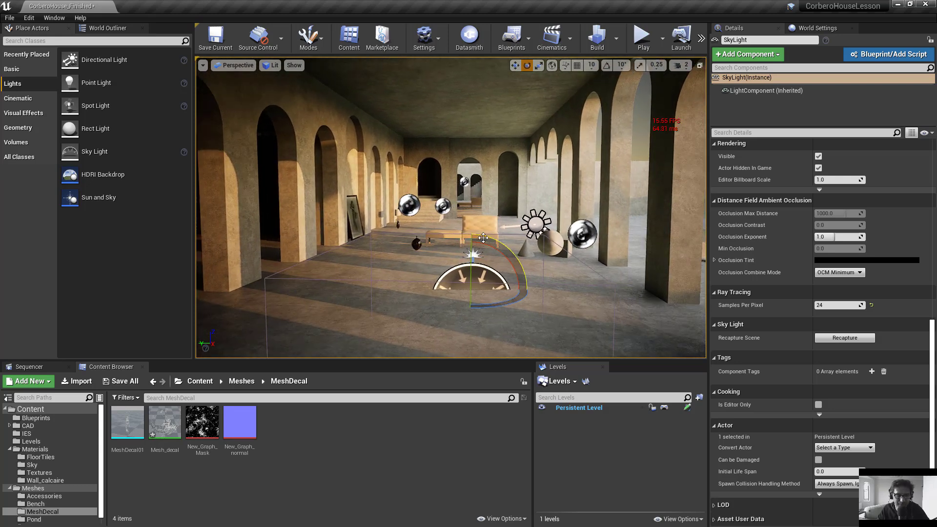
Maximize the viewport, select the DirectionalLight and rotate it so low orange sunset light reaches only the upper arches.
key("F11")
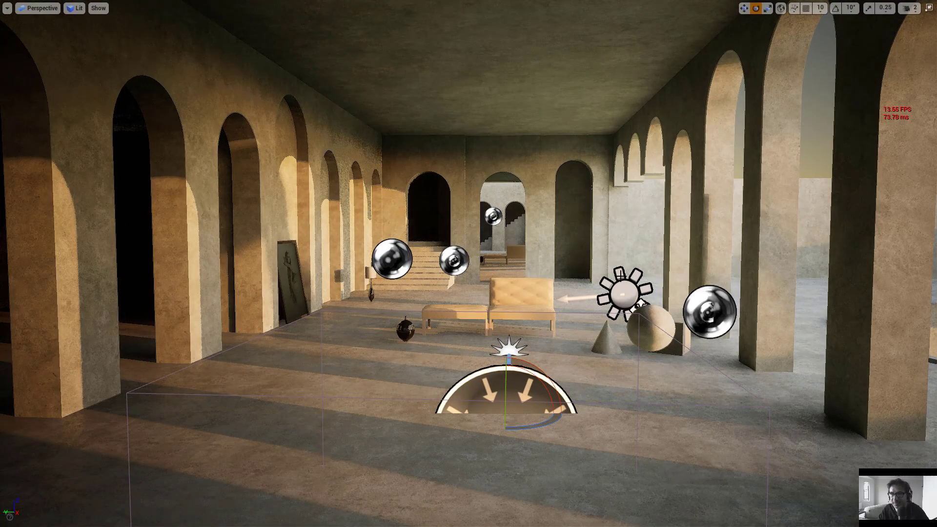
right_click_drag(599, 266, 618, 289)
key("d")
left_click(566, 312)
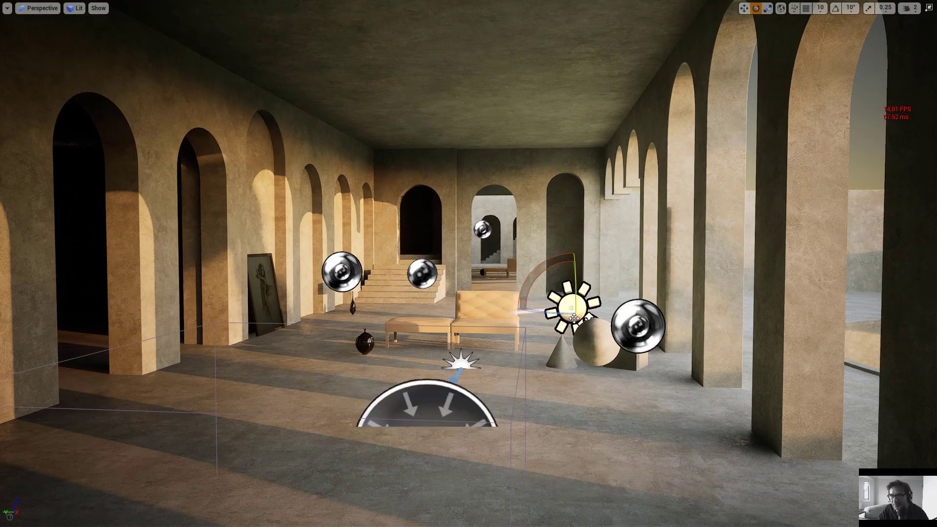
left_click_drag(559, 312, 551, 309)
left_click_drag(539, 269, 549, 268)
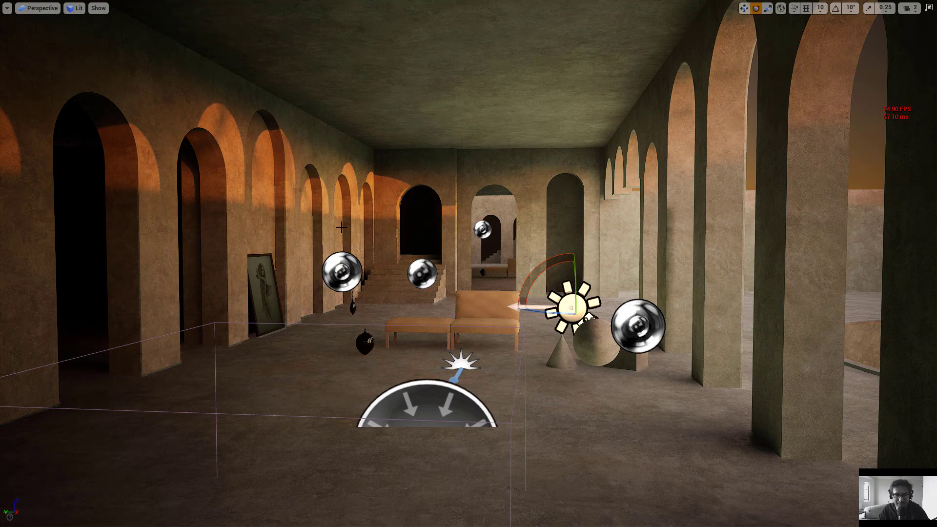
Restore the editor layout and set the DirectionalLight's ray tracing Samples Per Pixel to 4.
key("F11")
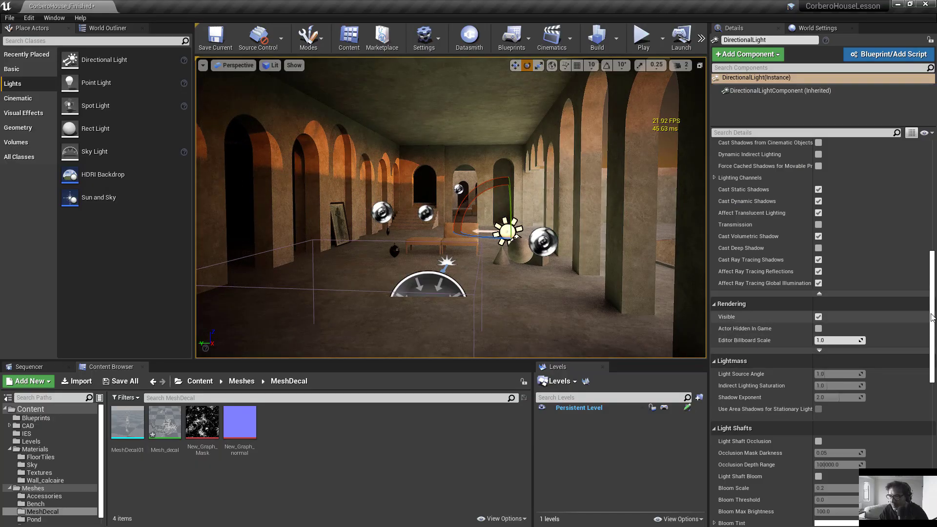
scroll(926, 387, "down", 3)
scroll(925, 387, "down", 5)
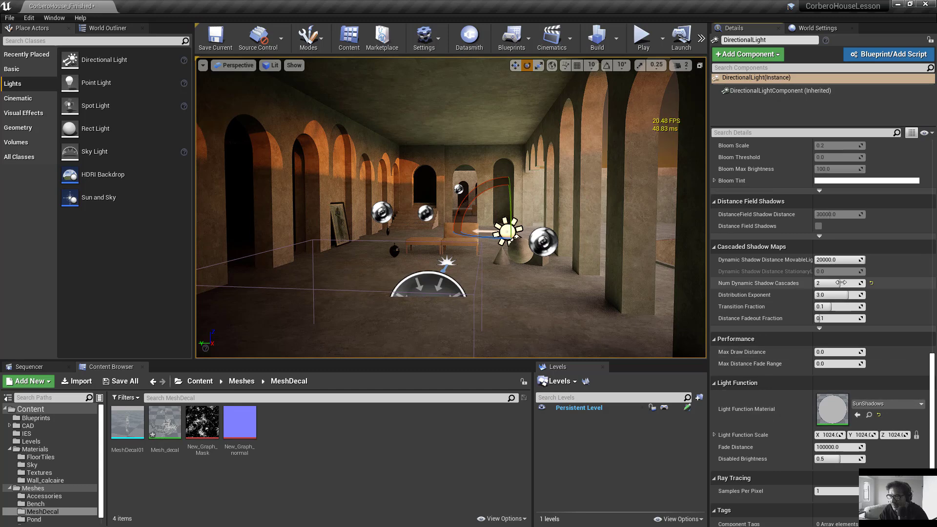
scroll(933, 367, "down", 4)
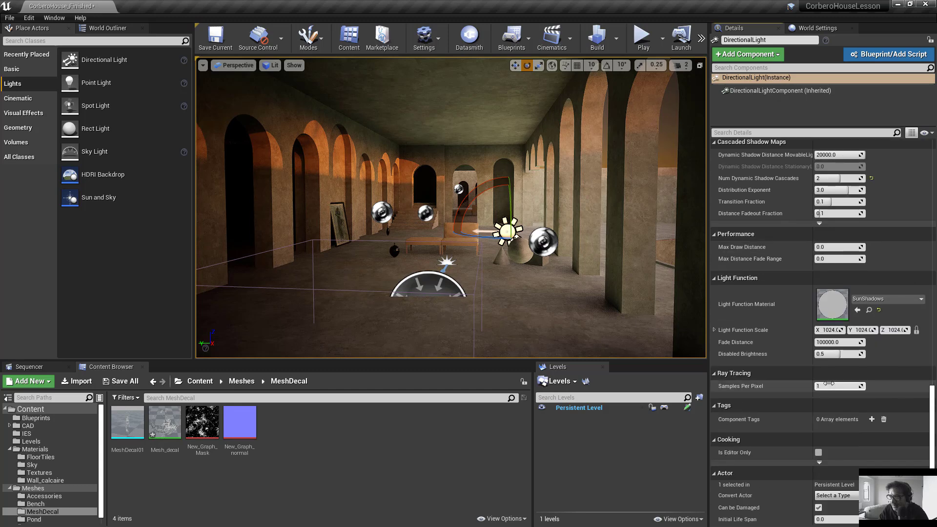
left_click(829, 384)
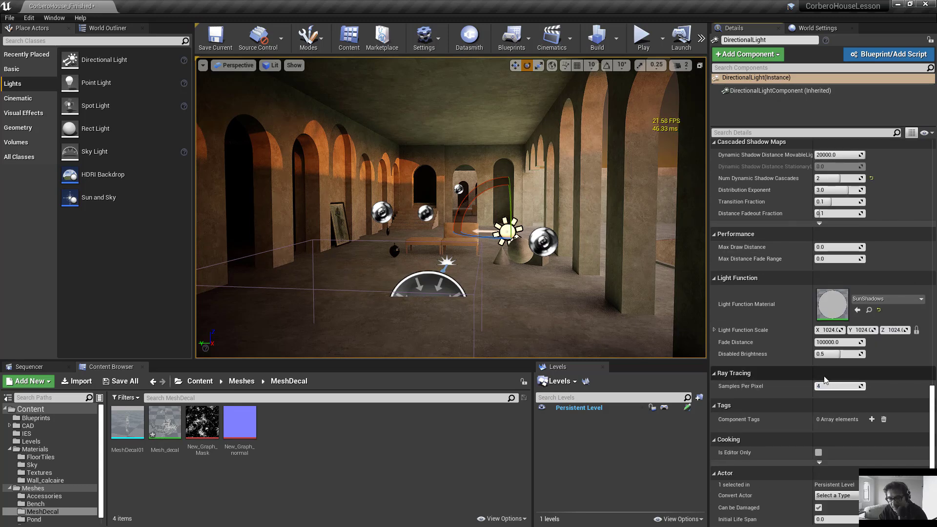
type("4")
key("Return")
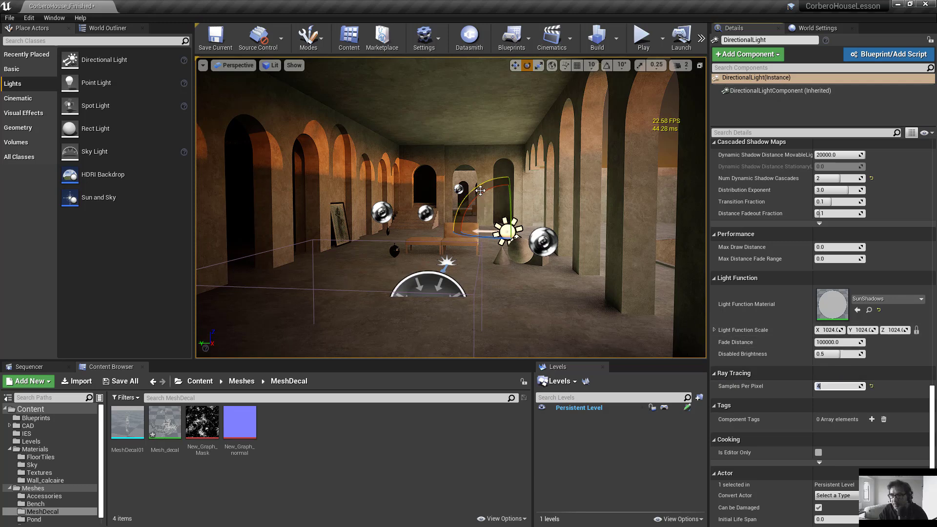
Rotate the DirectionalLight to cast long warm light stripes across the hall floor, and inspect the arcade and its shadows full screen.
left_click_drag(469, 196, 464, 203)
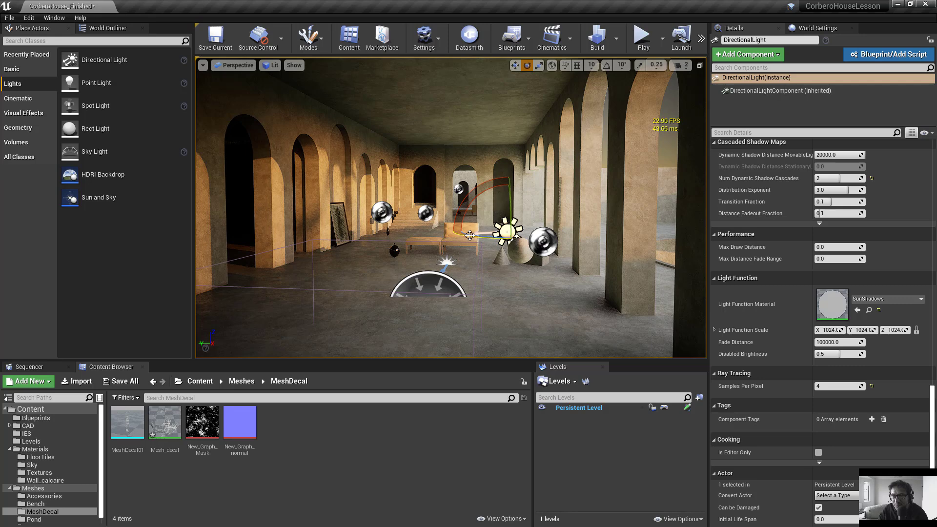
left_click_drag(470, 236, 354, 199)
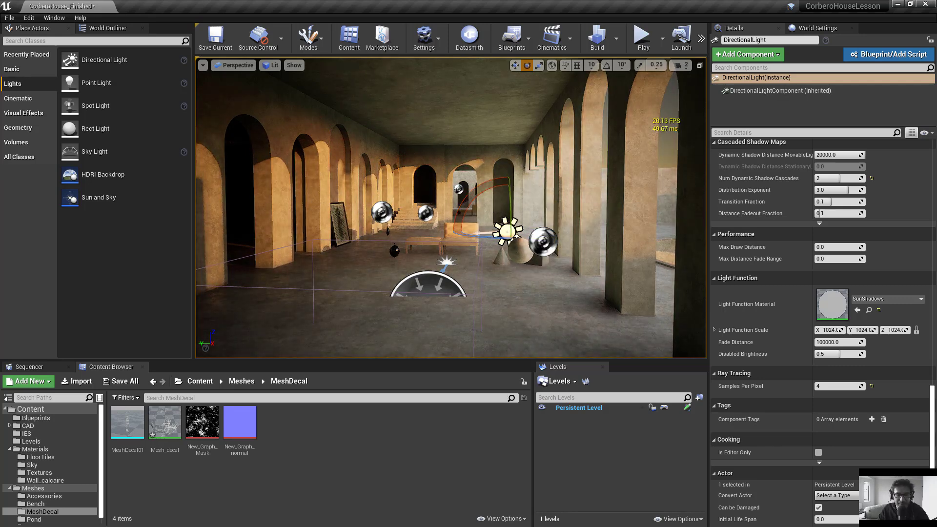
key("F11")
left_click_drag(603, 283, 246, 226)
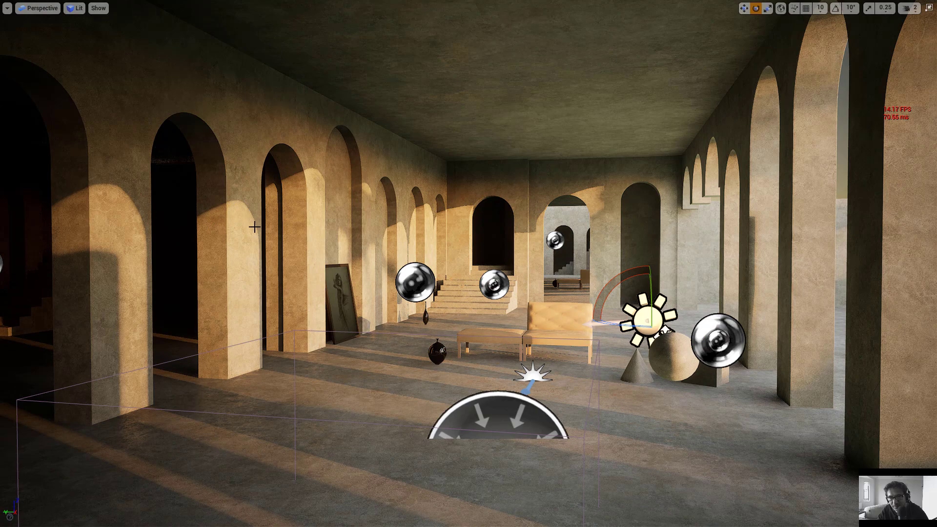
left_click_drag(580, 323, 616, 309)
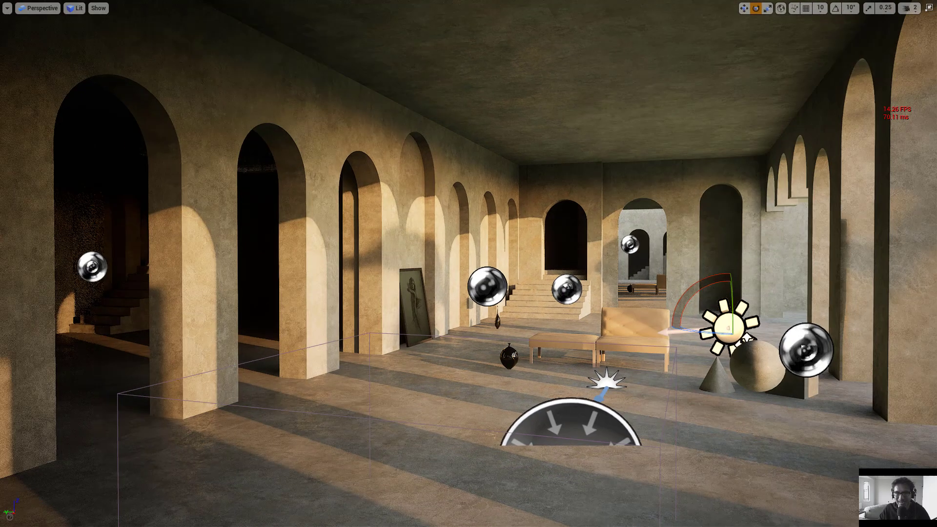
key("F11")
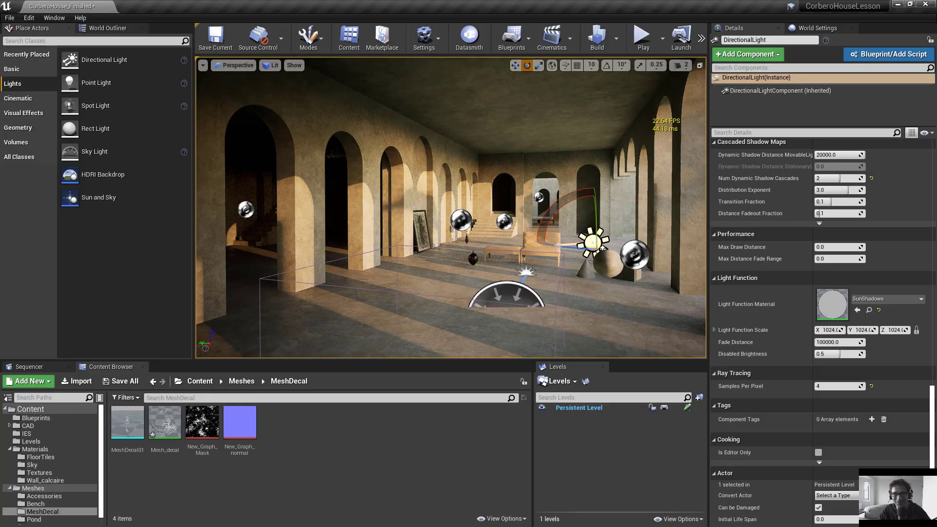